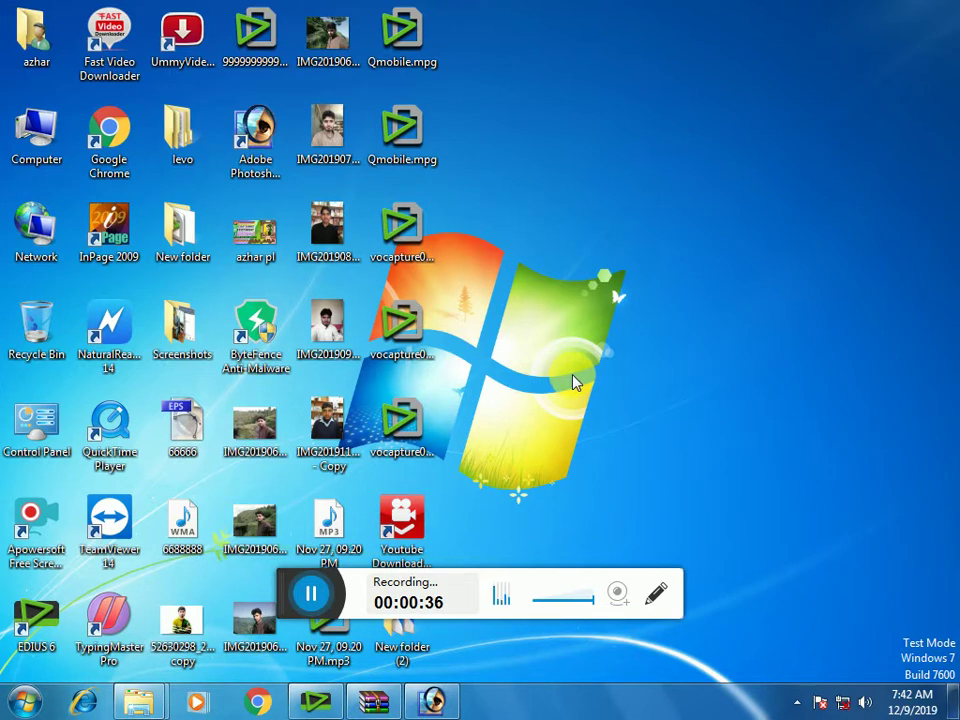
Bring Photoshop forward and maximize the cut-out man's portrait document, fitting it on screen
{"action": "left_click", "coordinate": [433, 706]}
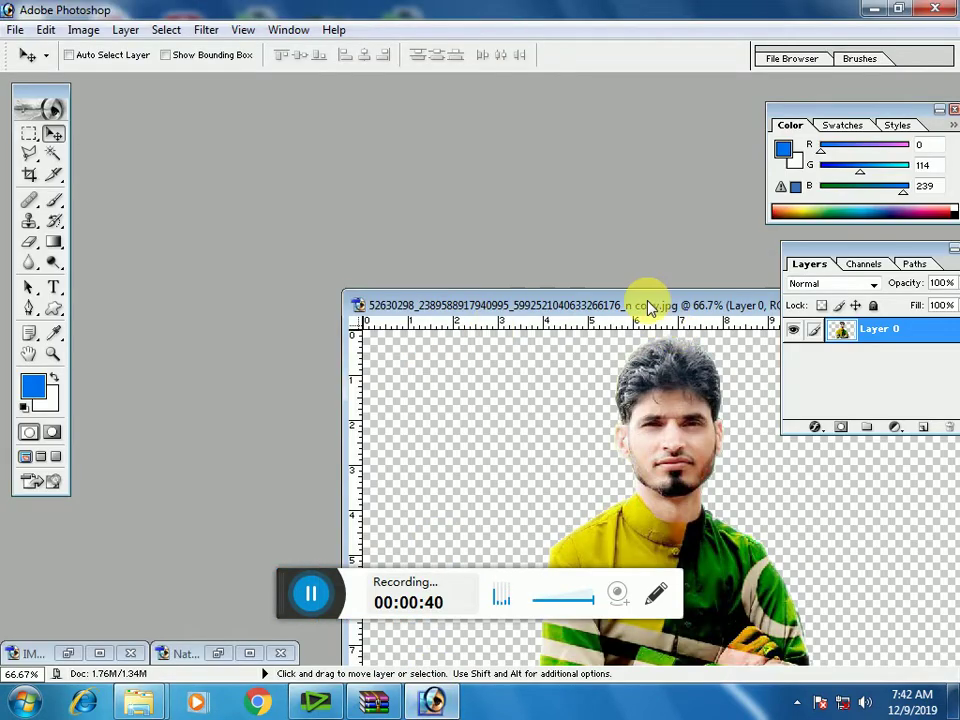
{"action": "left_click_drag", "start_coordinate": [620, 293], "coordinate": [358, 103]}
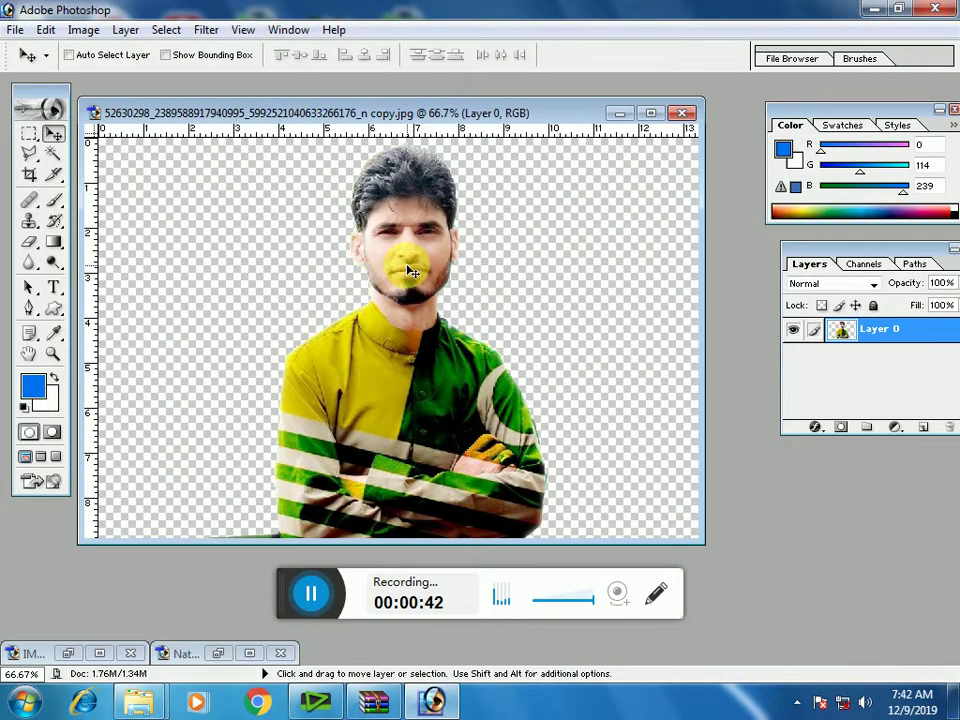
{"action": "left_click", "coordinate": [650, 113]}
{"action": "key", "text": "ctrl+0"}
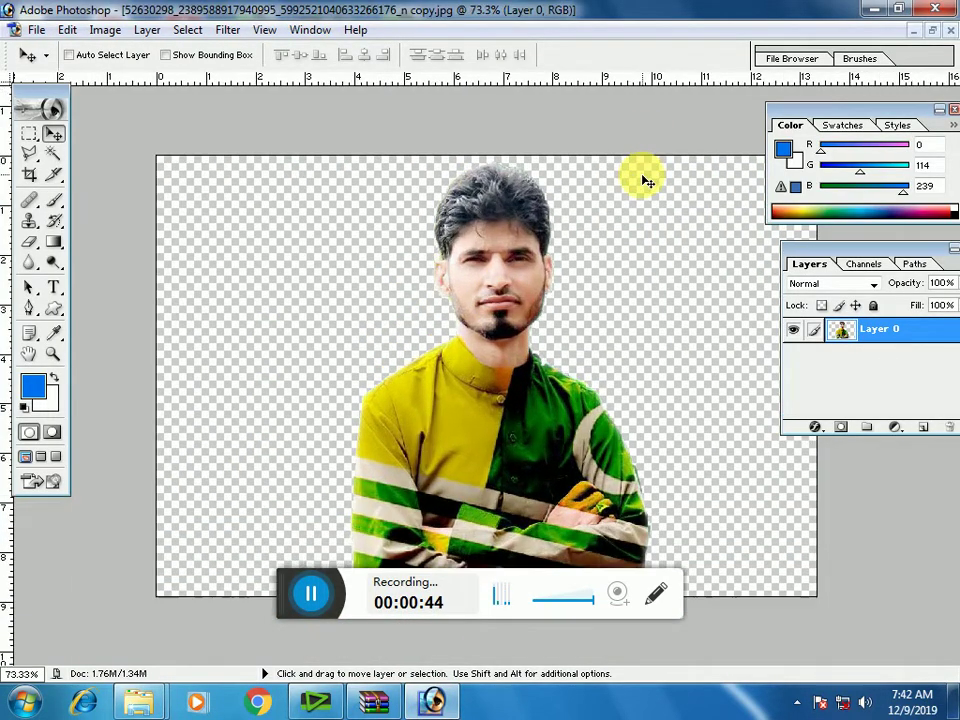
{"action": "left_click", "coordinate": [933, 32]}
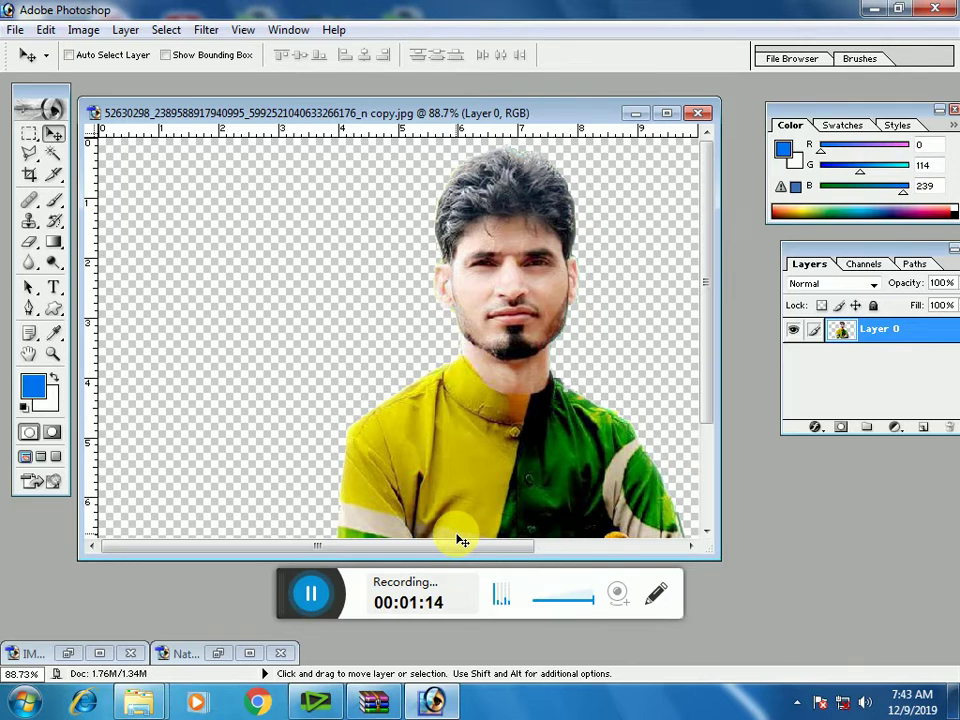
{"action": "left_click", "coordinate": [665, 115]}
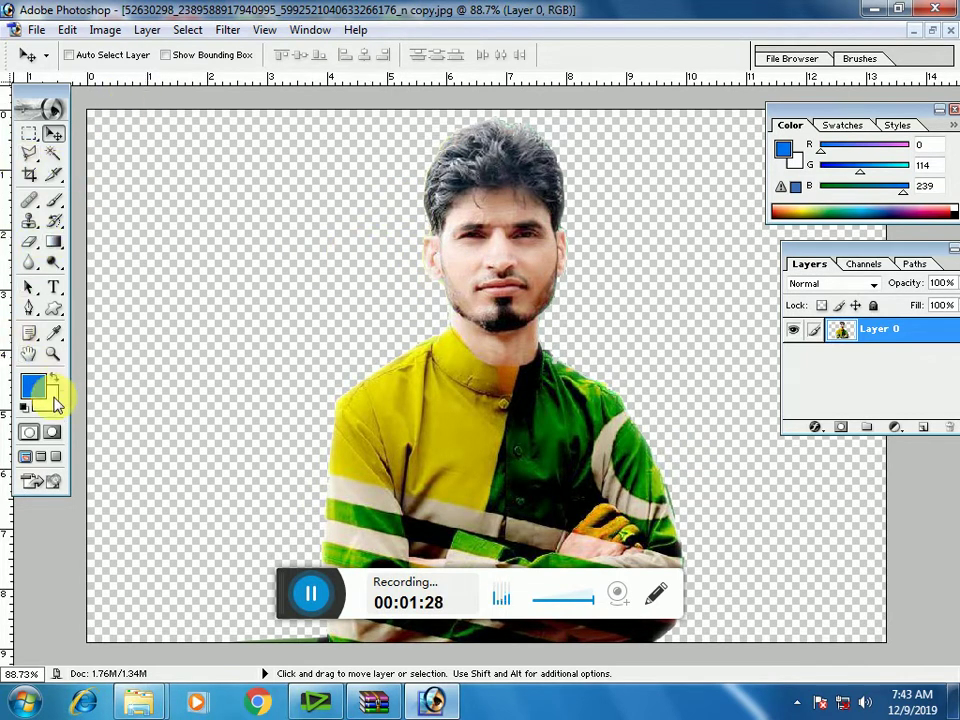
Magic-wand the transparent background, fill it blue, clear the fill, and restore the floating window
{"action": "left_click", "coordinate": [53, 153]}
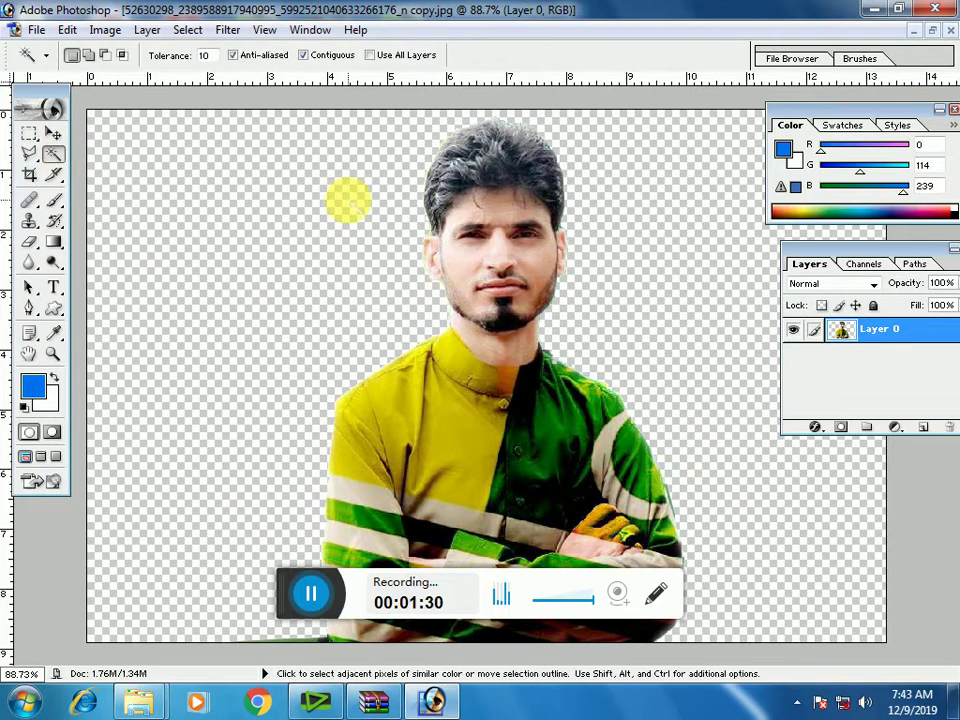
{"action": "left_click", "coordinate": [348, 201]}
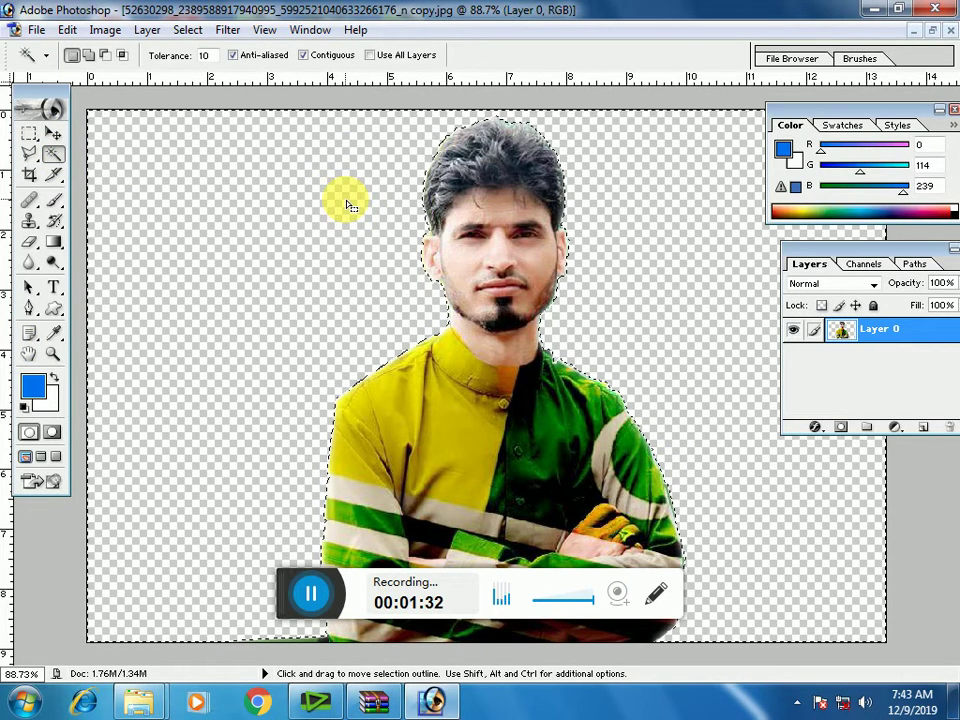
{"action": "key", "text": "alt+BackSpace"}
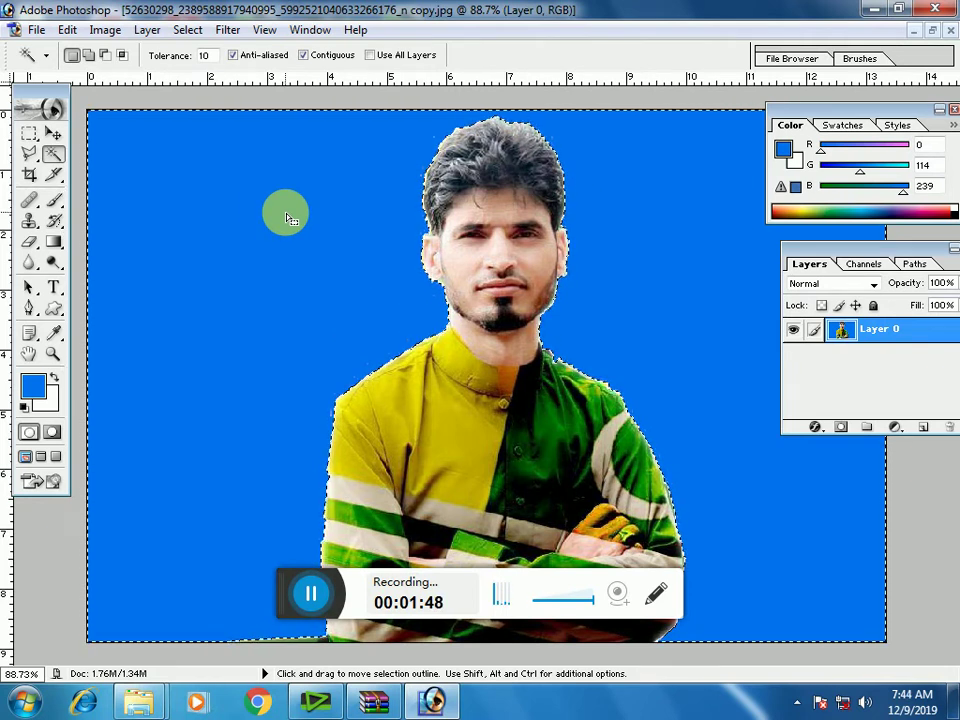
{"action": "key", "text": "Delete"}
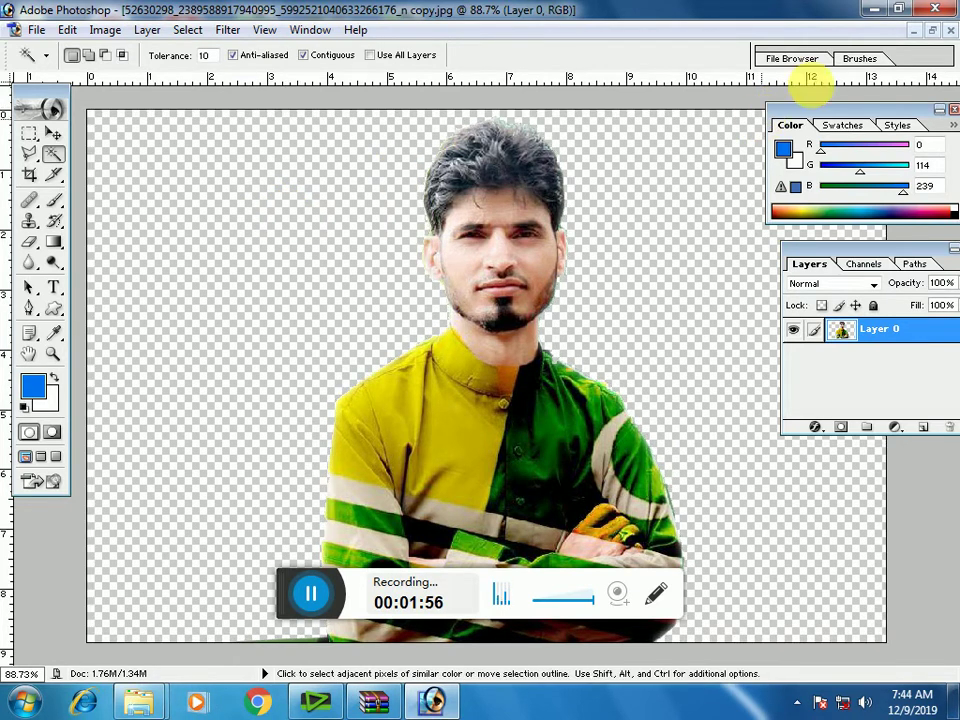
{"action": "left_click", "coordinate": [931, 30]}
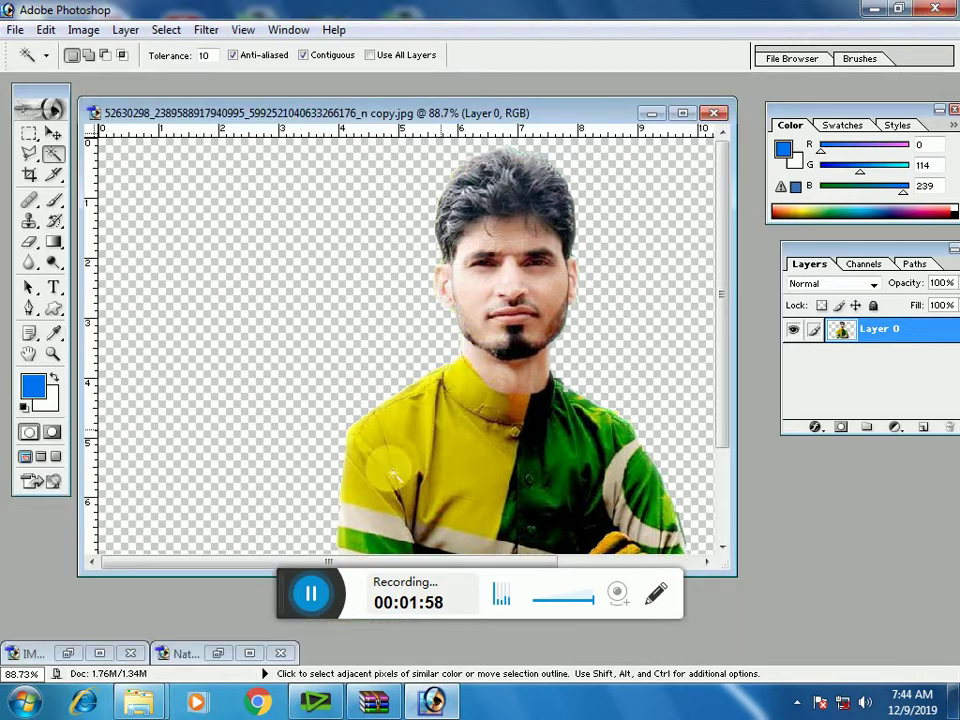
Restore the minimized Nature-Wallpaper-5.jpg and drag the man's photo window aside
{"action": "left_click", "coordinate": [224, 657]}
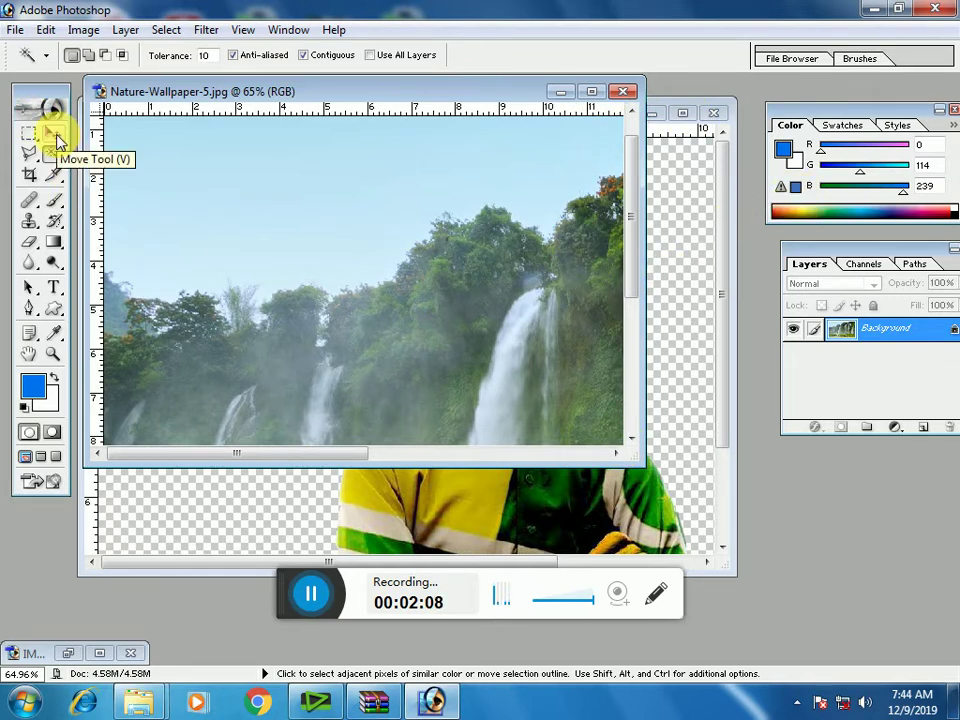
{"action": "left_click", "coordinate": [52, 133]}
{"action": "left_click", "coordinate": [456, 507]}
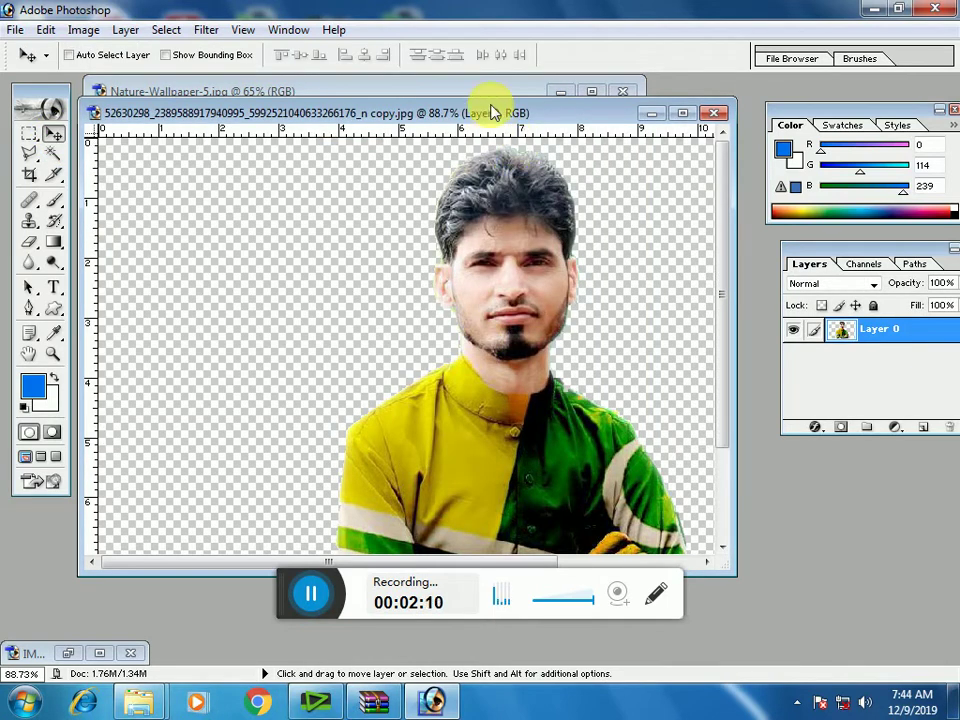
{"action": "left_click_drag", "start_coordinate": [484, 109], "coordinate": [764, 215]}
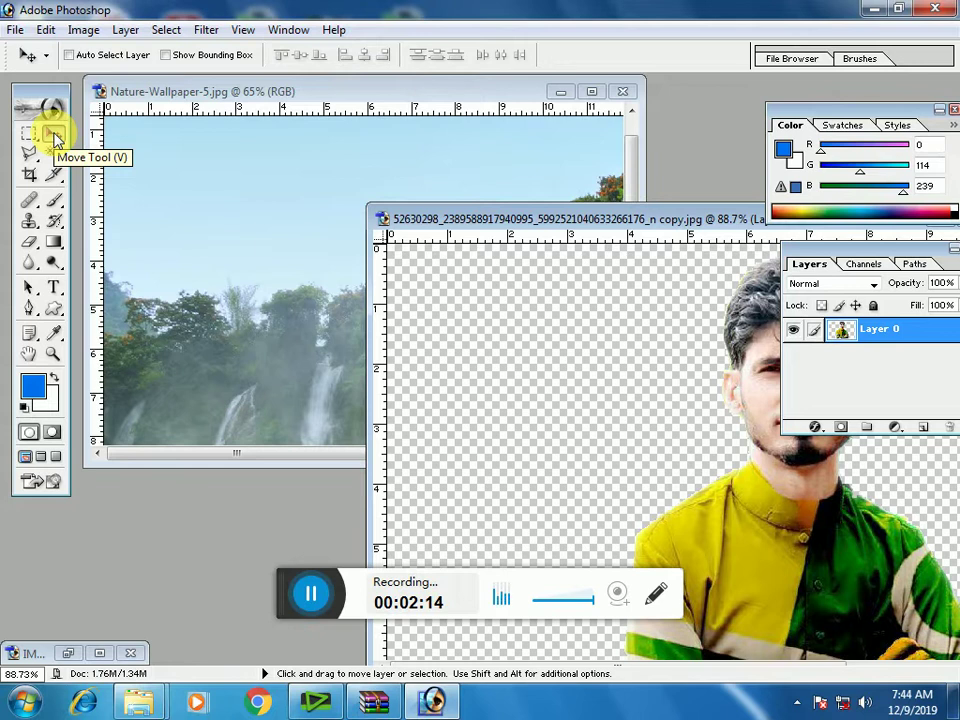
Bring the waterfall wallpaper window forward and maximize it to fill the workspace
{"action": "left_click", "coordinate": [52, 140]}
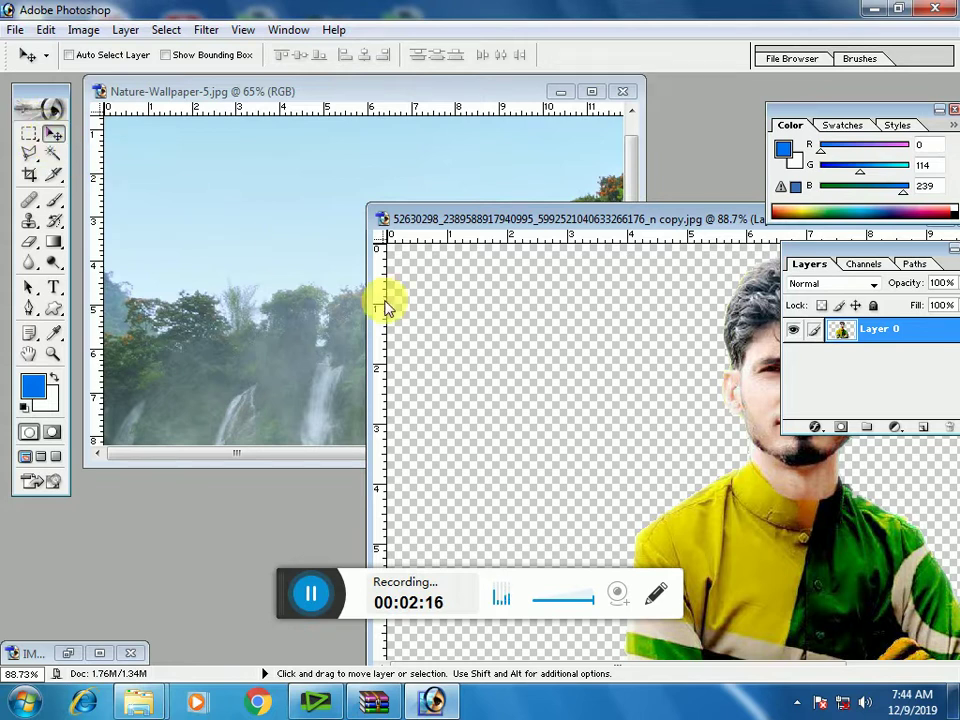
{"action": "left_click", "coordinate": [281, 182]}
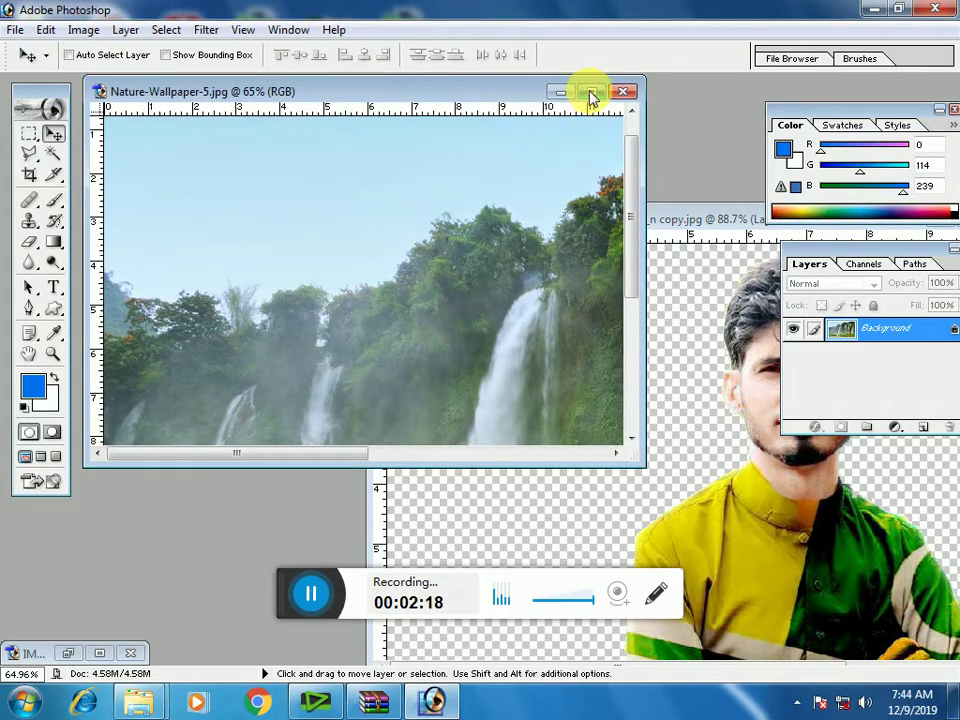
{"action": "left_click", "coordinate": [591, 92]}
{"action": "scroll", "coordinate": [502, 307], "scroll_direction": "down", "scroll_amount": 1}
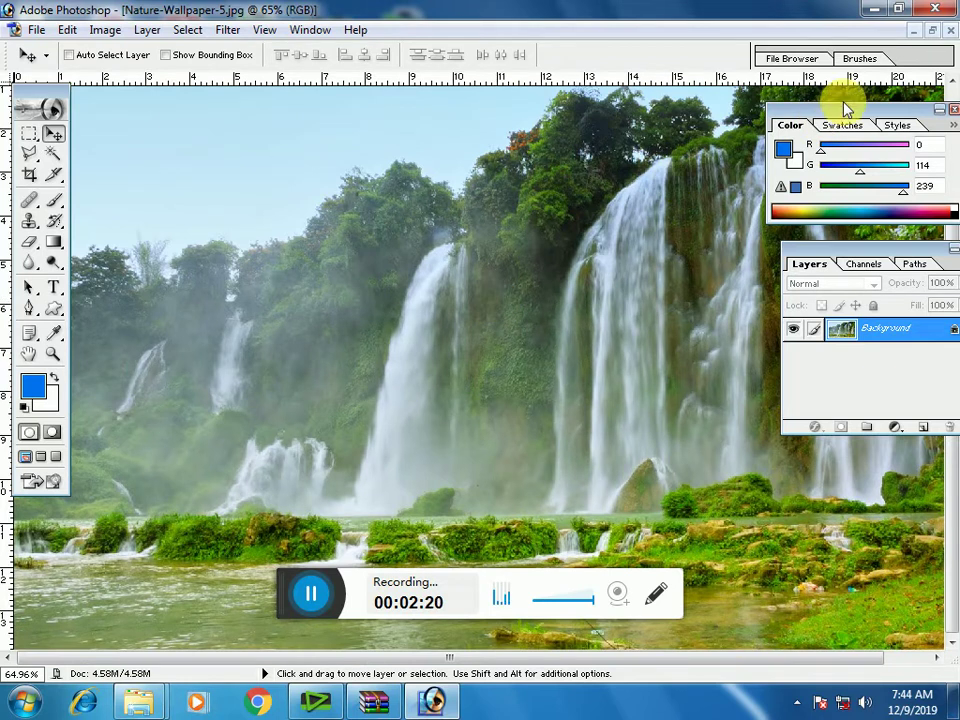
Drag the cut-out man into Nature-Wallpaper-5.jpg as Layer 1 on the left
{"action": "left_click", "coordinate": [933, 32]}
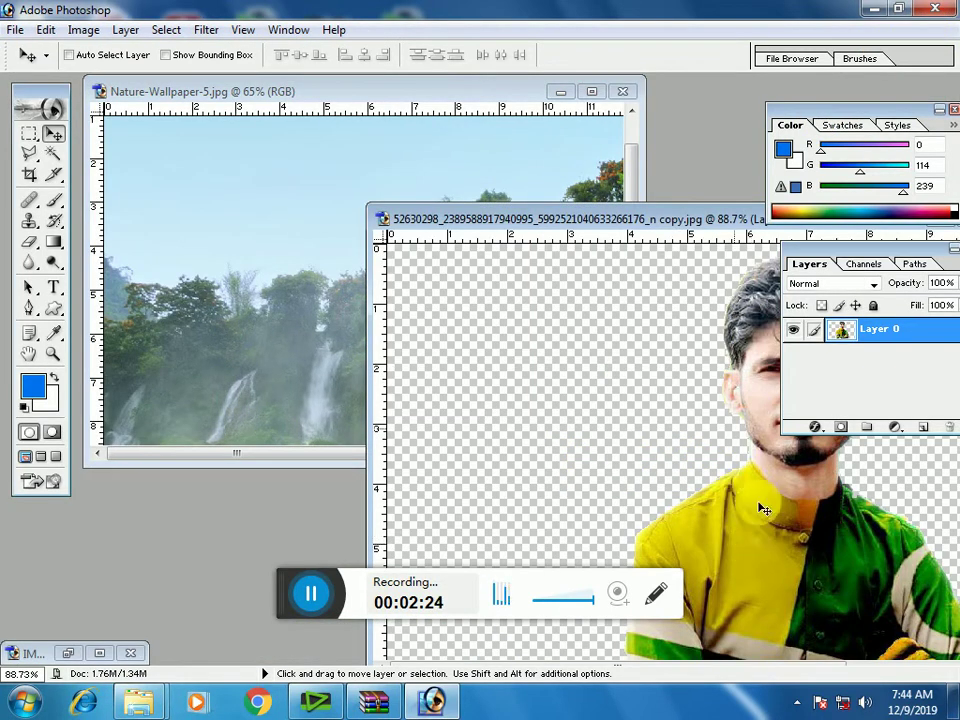
{"action": "left_click_drag", "start_coordinate": [760, 536], "coordinate": [343, 369]}
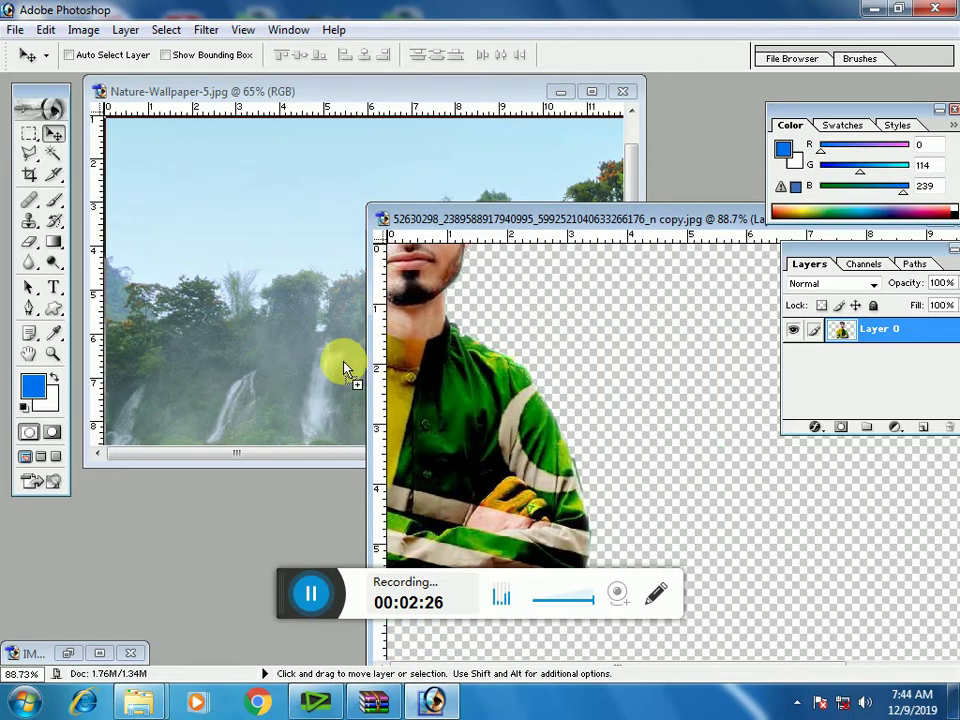
{"action": "left_click_drag", "start_coordinate": [277, 330], "coordinate": [275, 328]}
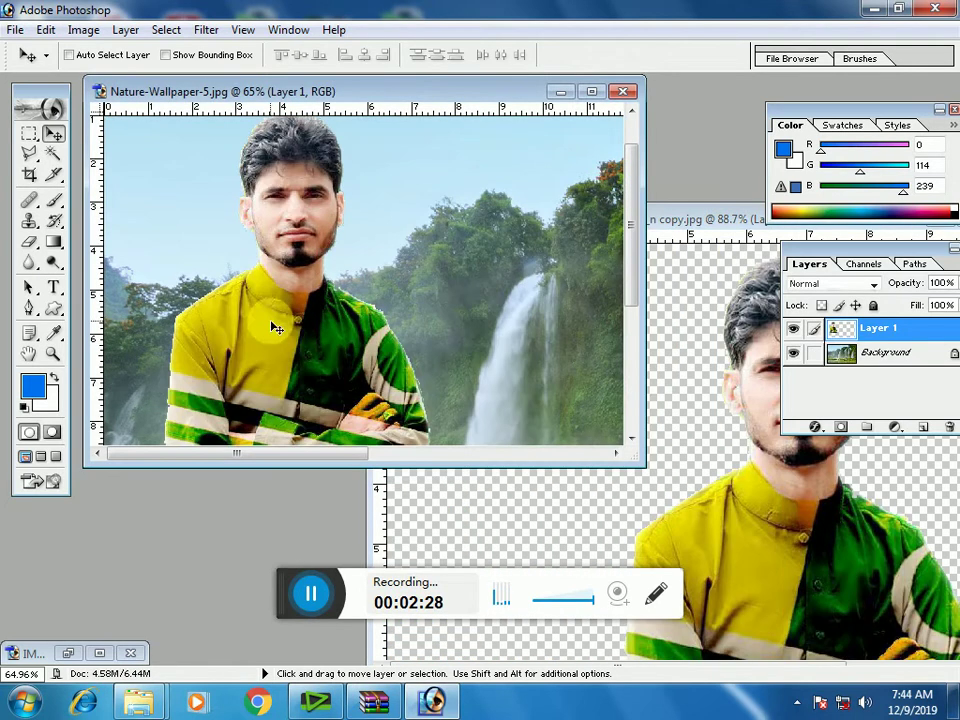
{"action": "left_click", "coordinate": [591, 91]}
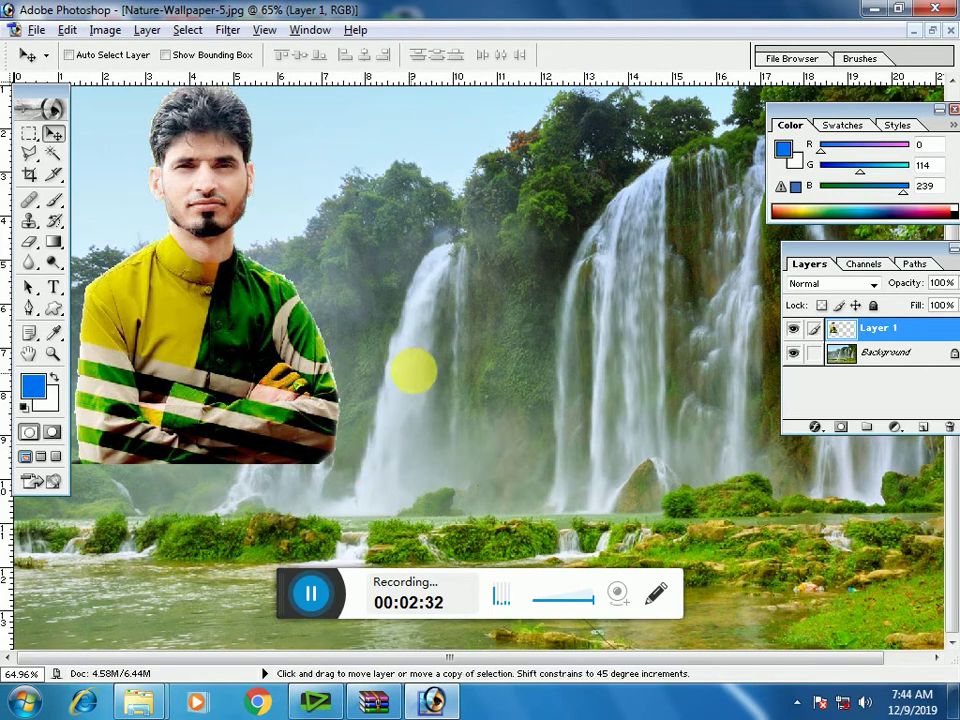
Zoom out and in on the waterfall scene to view the whole image
{"action": "key", "text": "alt+space"}
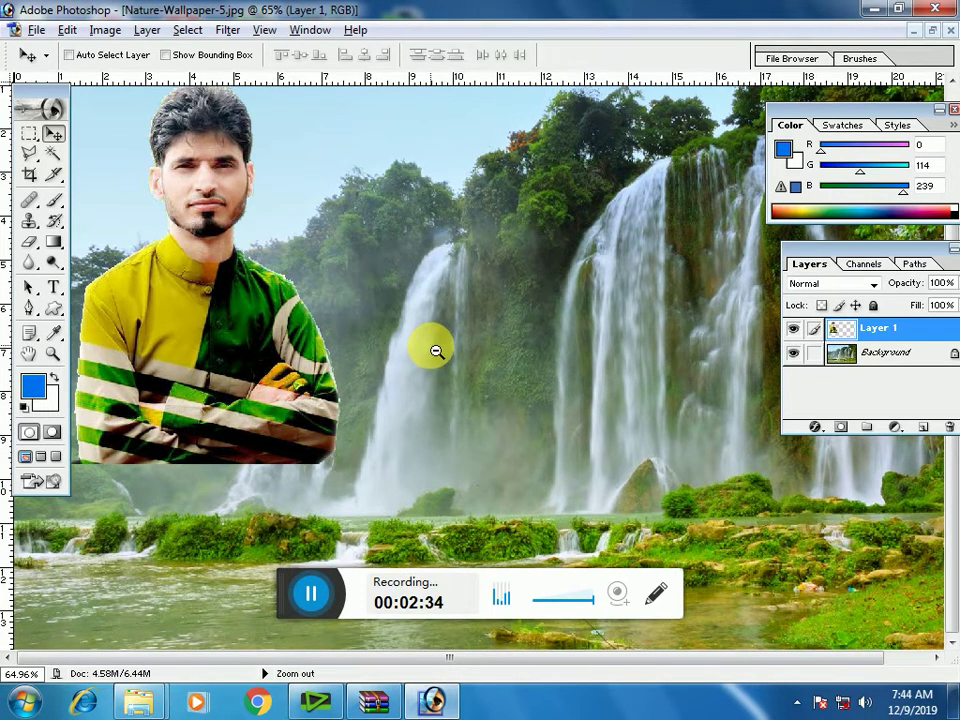
{"action": "left_click", "coordinate": [440, 334]}
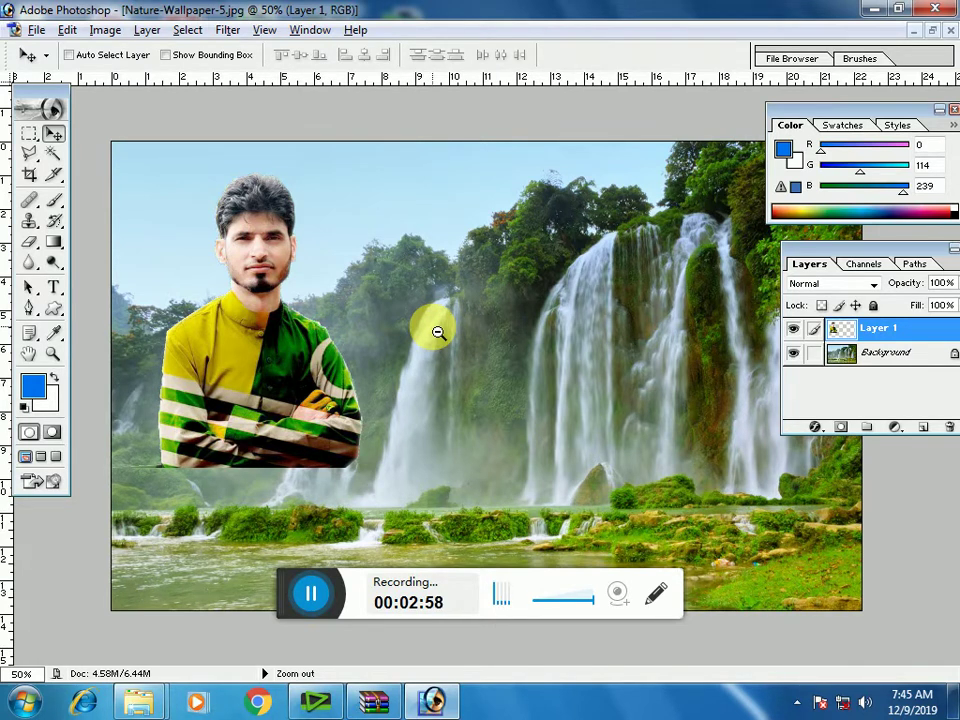
{"action": "left_click", "coordinate": [438, 331]}
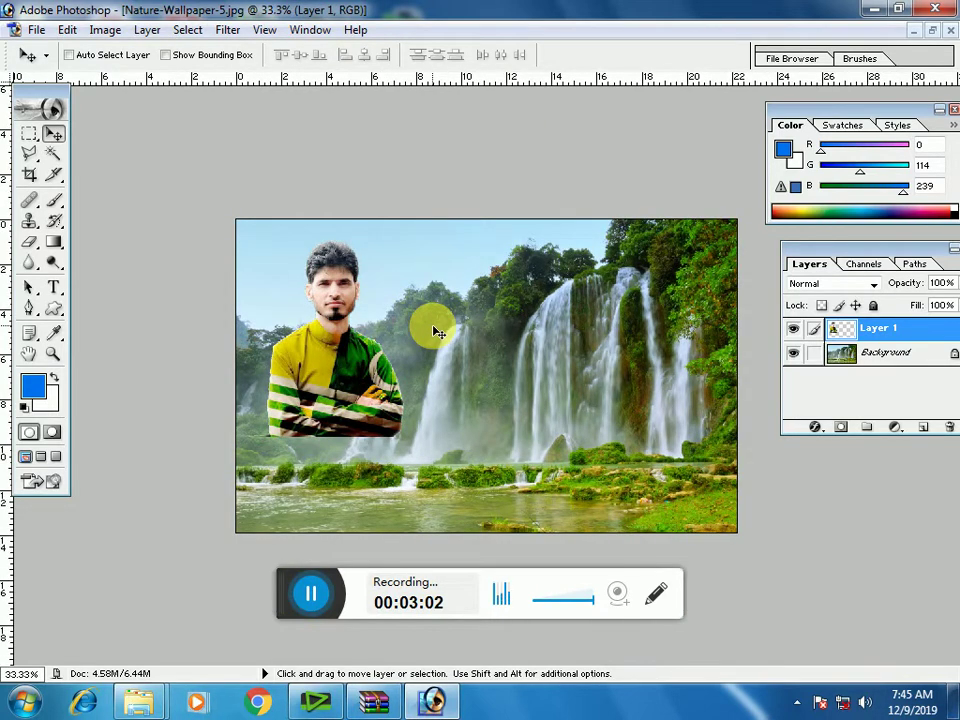
{"action": "key", "text": "ctrl+space"}
{"action": "left_click", "coordinate": [438, 331]}
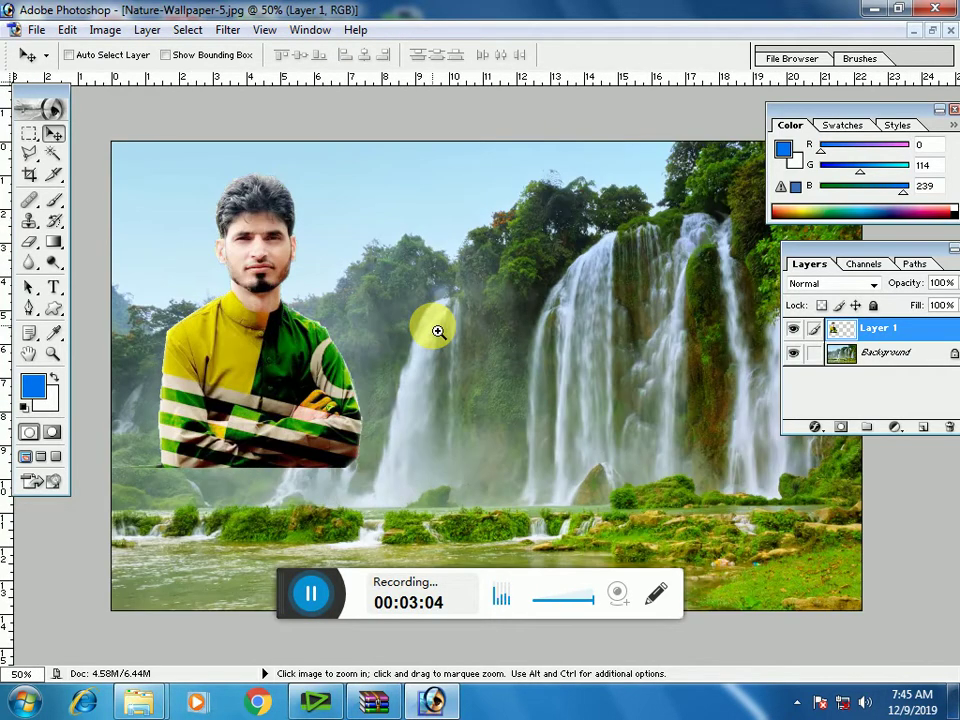
{"action": "left_click", "coordinate": [438, 331]}
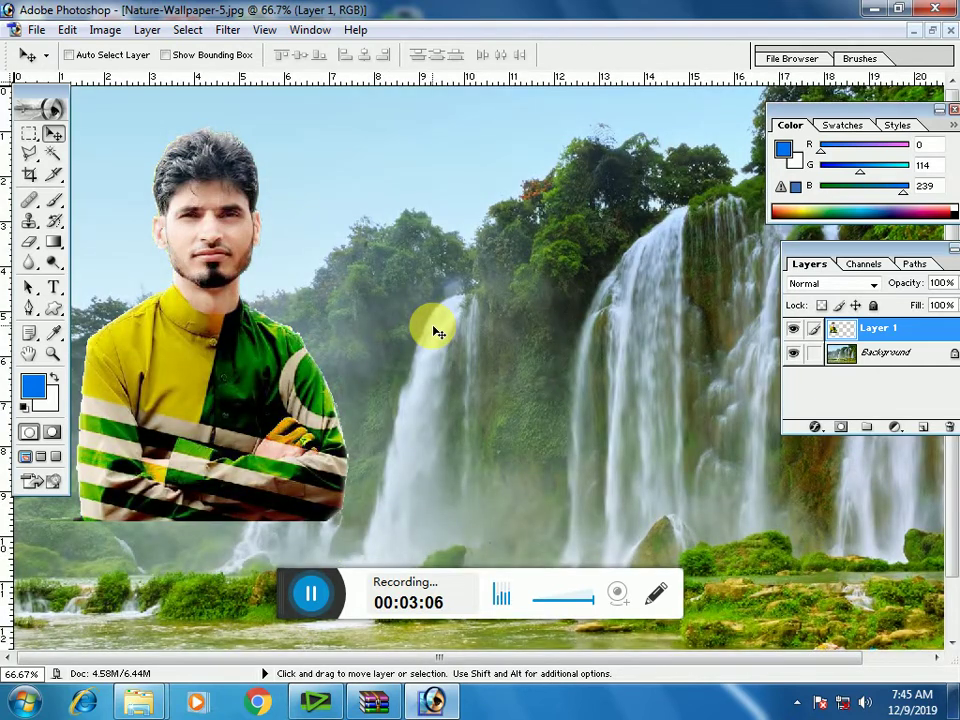
{"action": "key", "text": "ctrl+alt+space"}
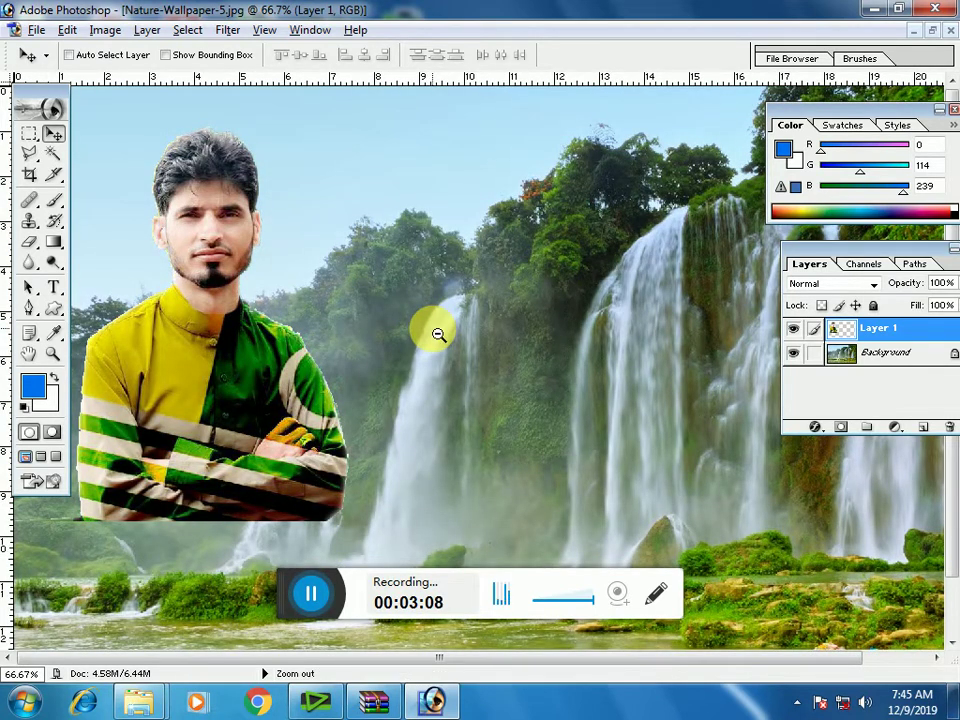
{"action": "left_click", "coordinate": [438, 333]}
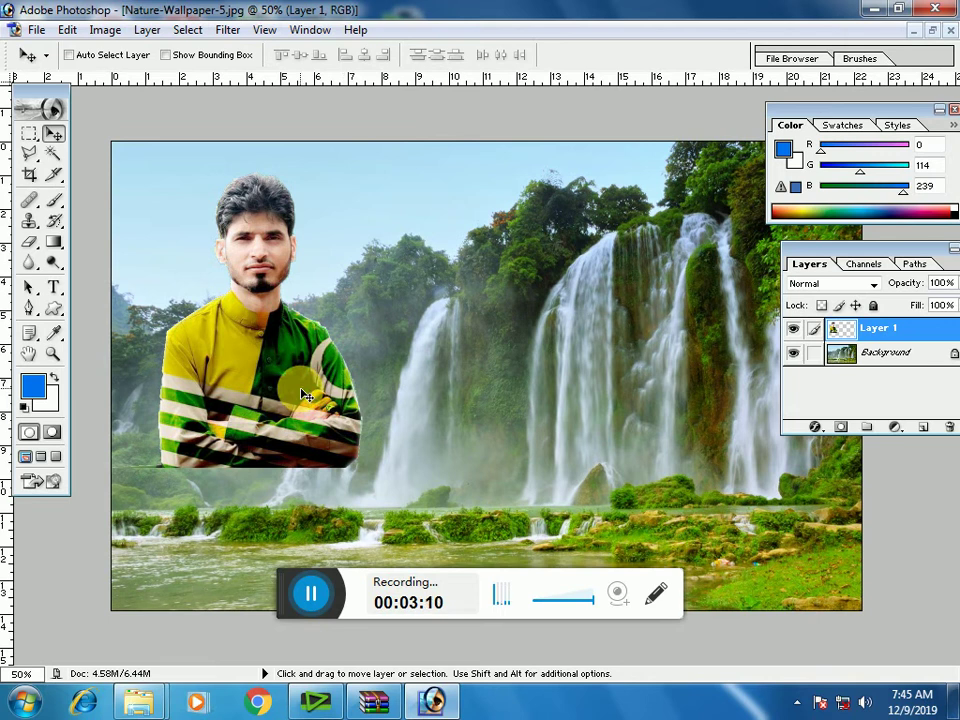
Select Layer 1 and move the man down toward the lower left
{"action": "right_click", "coordinate": [289, 336]}
{"action": "left_click", "coordinate": [300, 344]}
{"action": "mouse_move", "coordinate": [255, 289]}
{"action": "left_mouse_down"}
{"action": "mouse_move", "coordinate": [238, 354]}
{"action": "mouse_move", "coordinate": [241, 400]}
{"action": "left_mouse_up"}
{"action": "mouse_move", "coordinate": [262, 390]}
{"action": "left_mouse_down"}
{"action": "mouse_move", "coordinate": [210, 446]}
{"action": "mouse_move", "coordinate": [237, 374]}
{"action": "mouse_move", "coordinate": [204, 430]}
{"action": "left_mouse_up"}
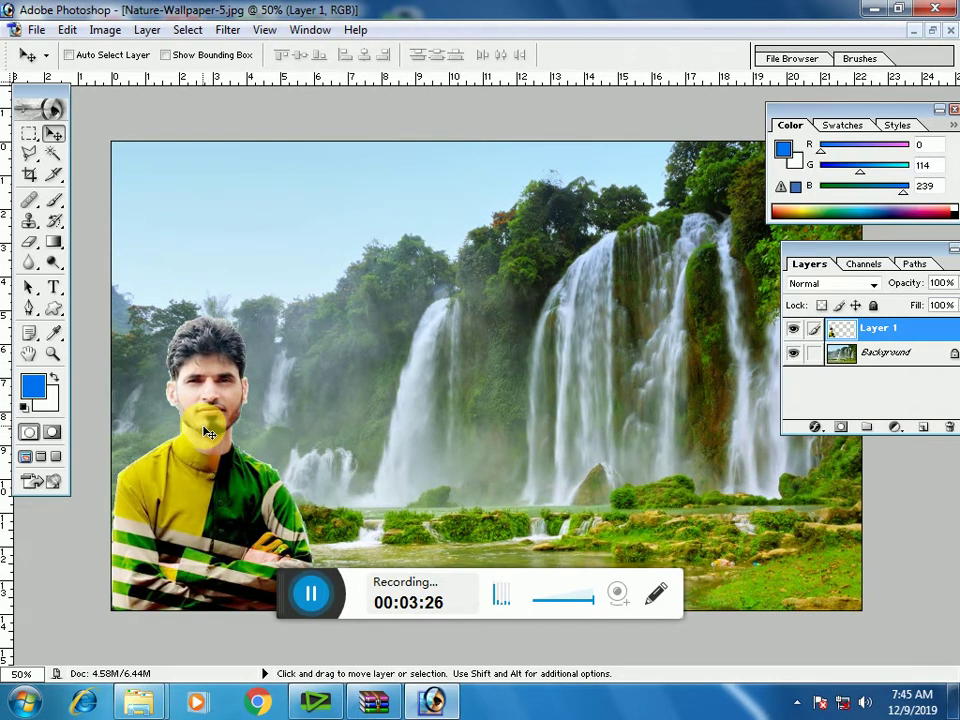
Free Transform the man up to about 151% width and 145% height
{"action": "key", "text": "ctrl+t"}
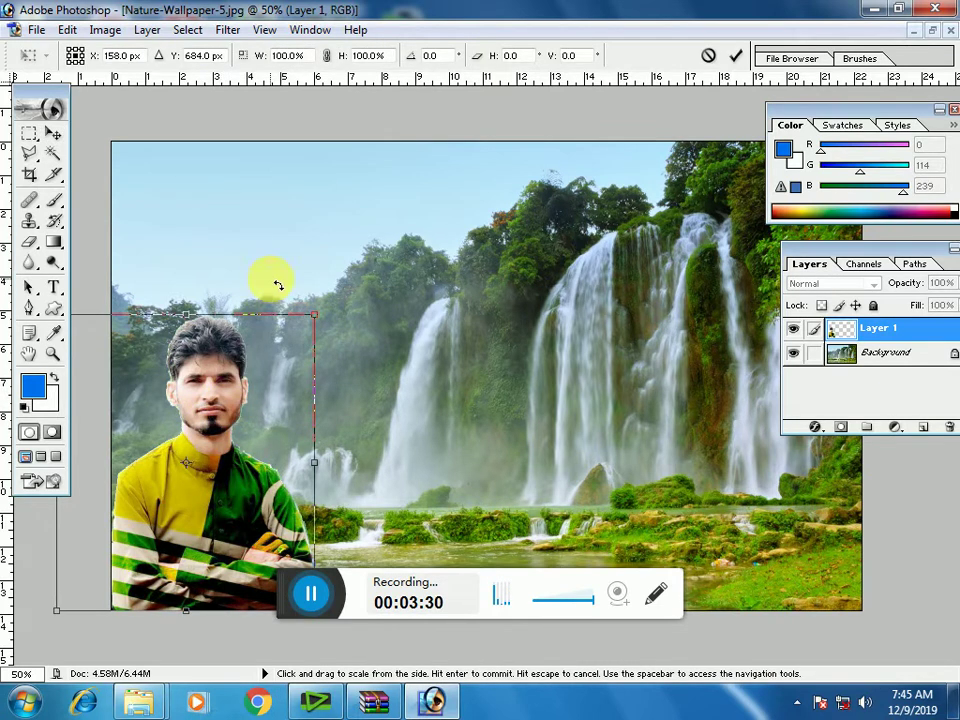
{"action": "left_click", "coordinate": [316, 314]}
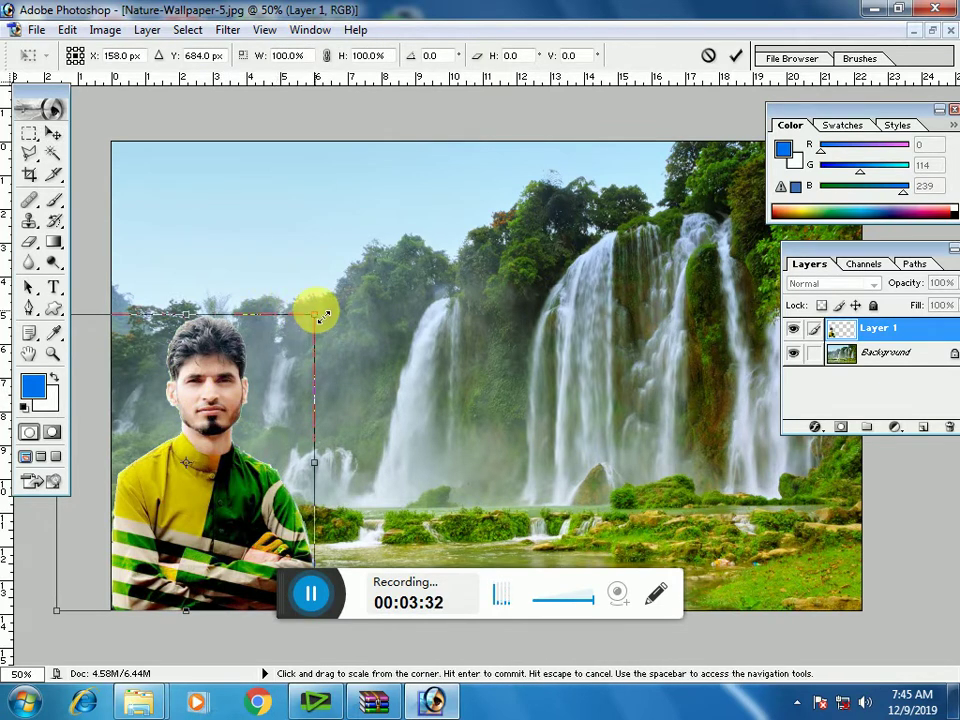
{"action": "mouse_move", "coordinate": [316, 314]}
{"action": "left_mouse_down"}
{"action": "mouse_move", "coordinate": [400, 253]}
{"action": "mouse_move", "coordinate": [407, 229]}
{"action": "mouse_move", "coordinate": [454, 187]}
{"action": "left_mouse_up"}
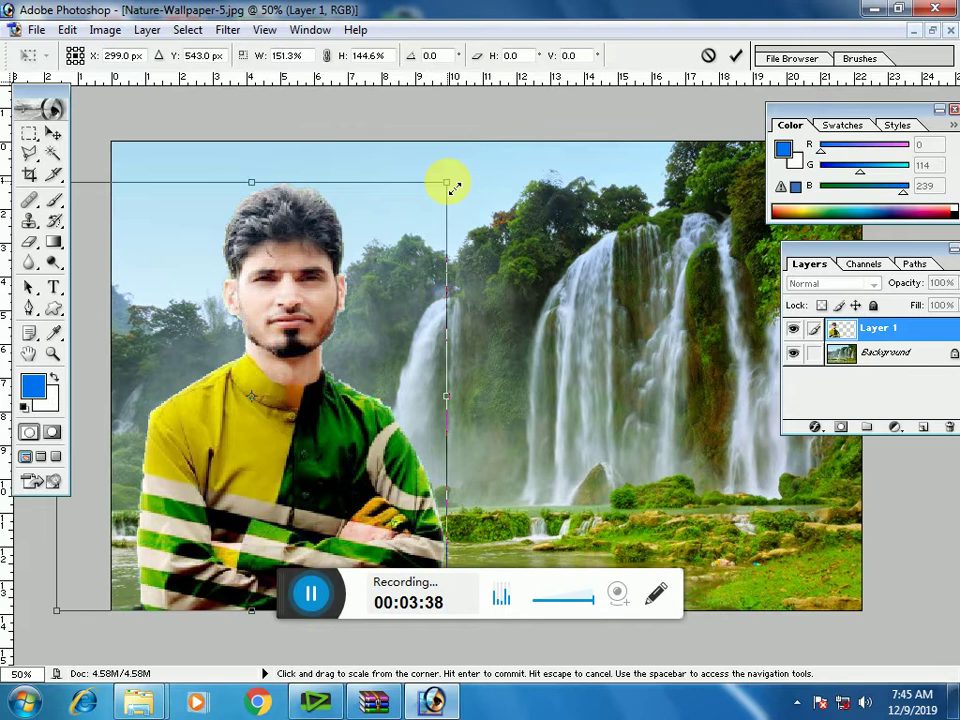
{"action": "key", "text": "Return"}
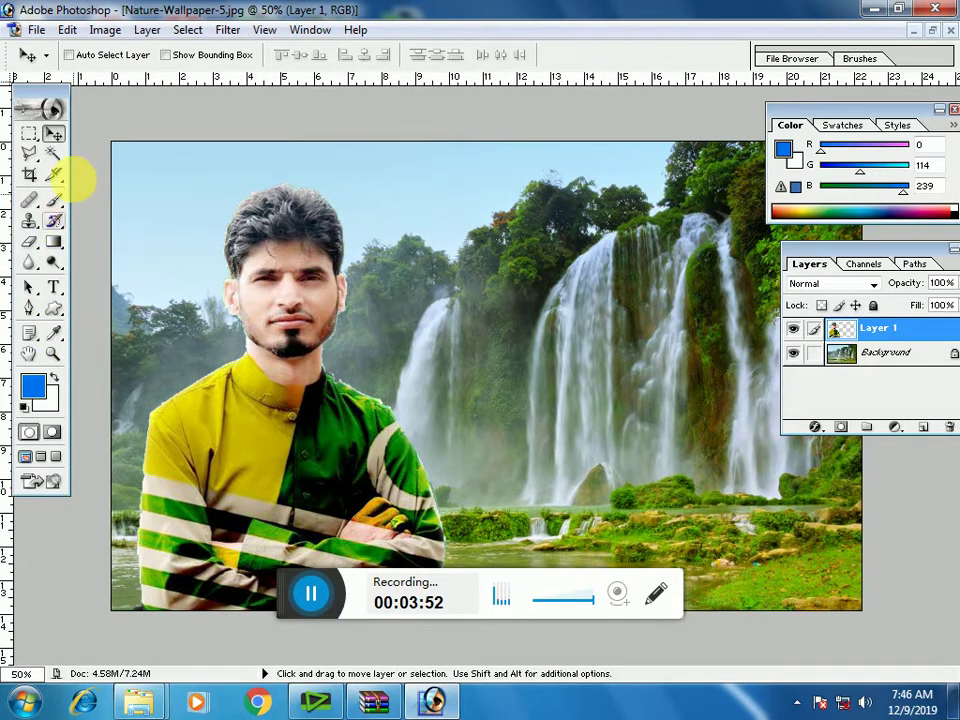
Magic-wand the empty area around the man and shift his layer upward
{"action": "left_click", "coordinate": [53, 155]}
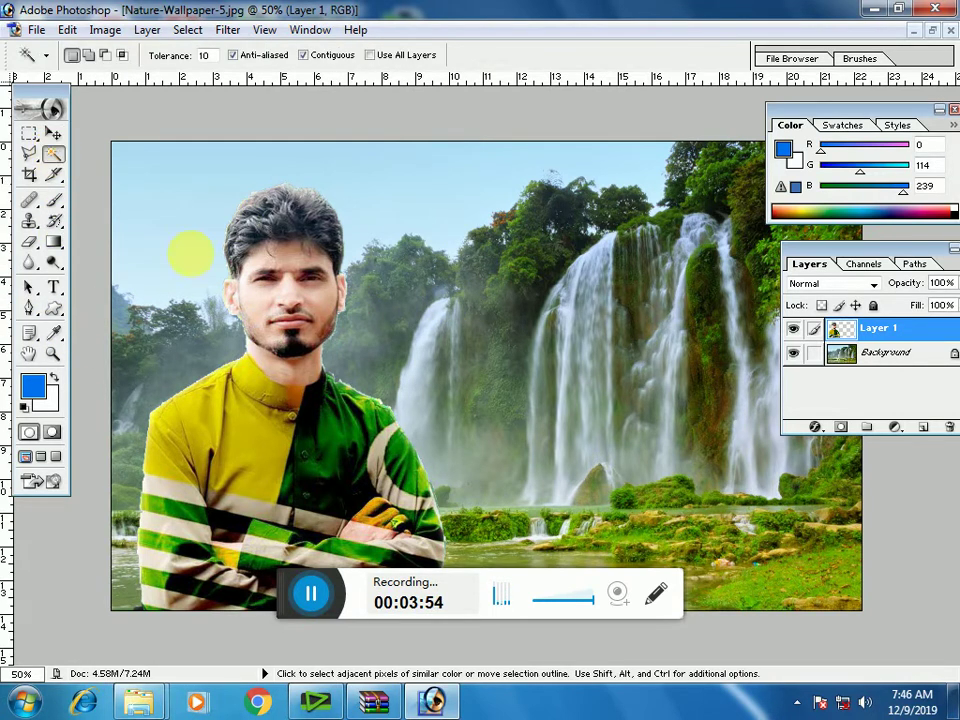
{"action": "left_click", "coordinate": [185, 206]}
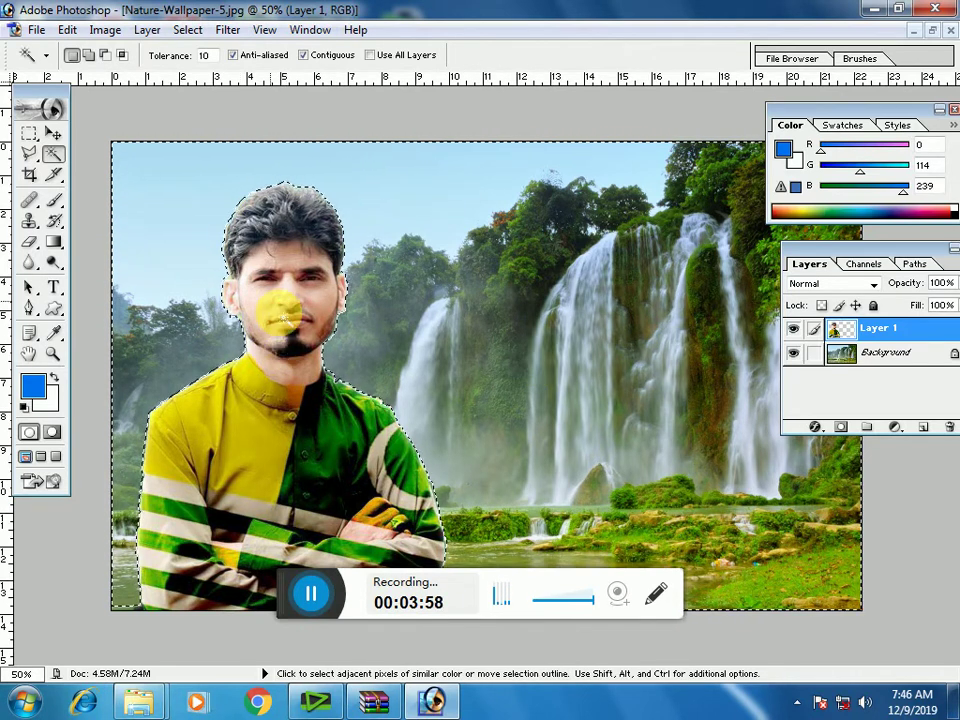
{"action": "left_click", "coordinate": [53, 133]}
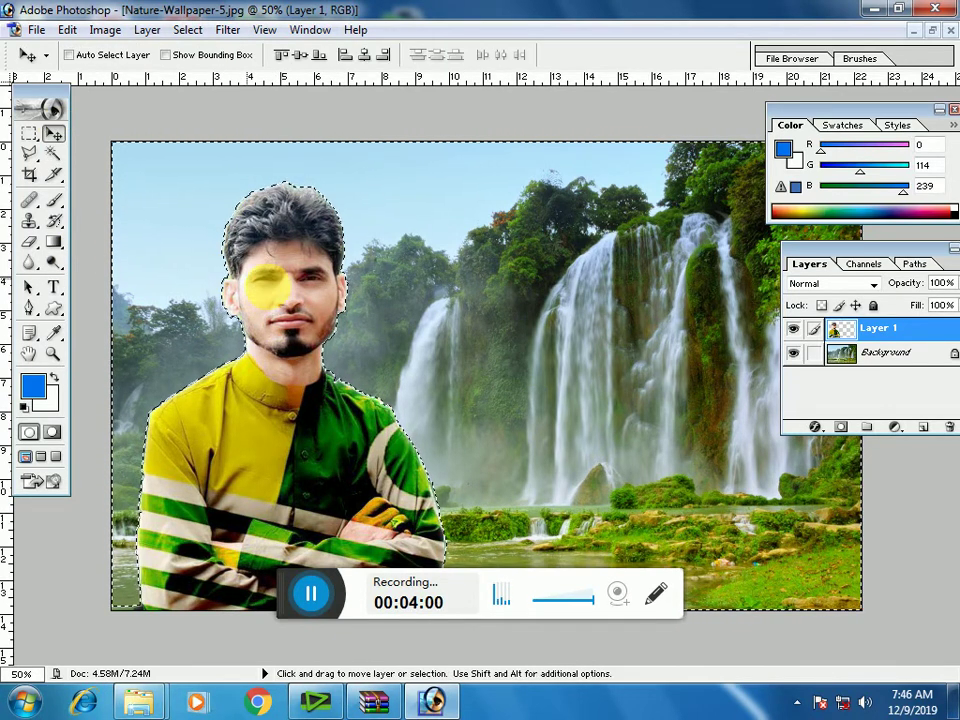
{"action": "left_click_drag", "start_coordinate": [275, 325], "coordinate": [270, 293]}
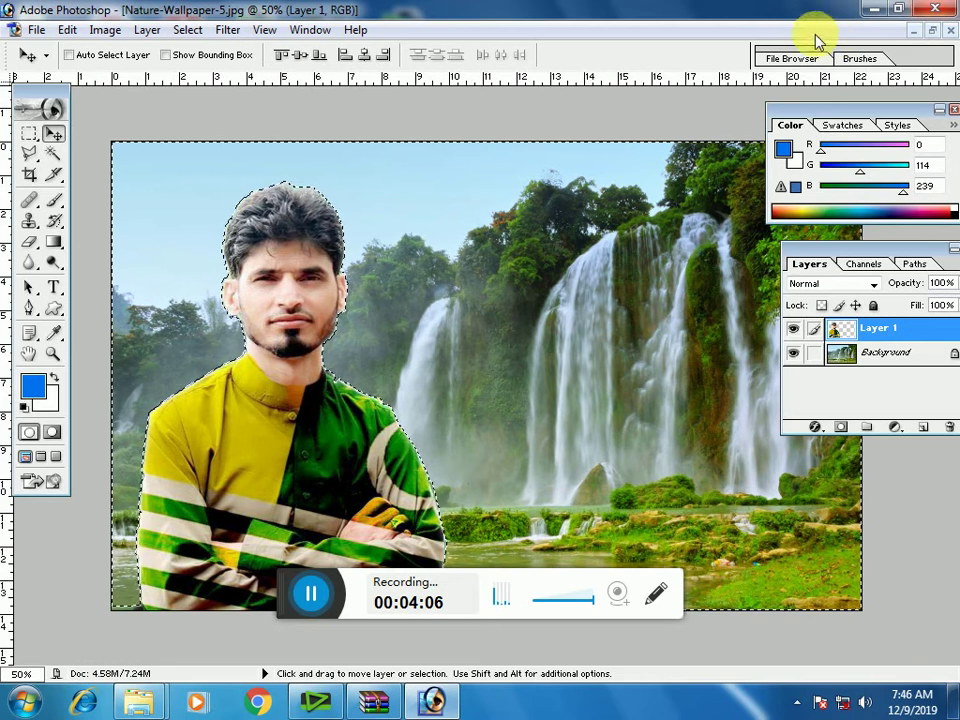
Pick yellow from Swatches, test-fill the selection, remove the fill, and deselect
{"action": "left_click", "coordinate": [840, 125]}
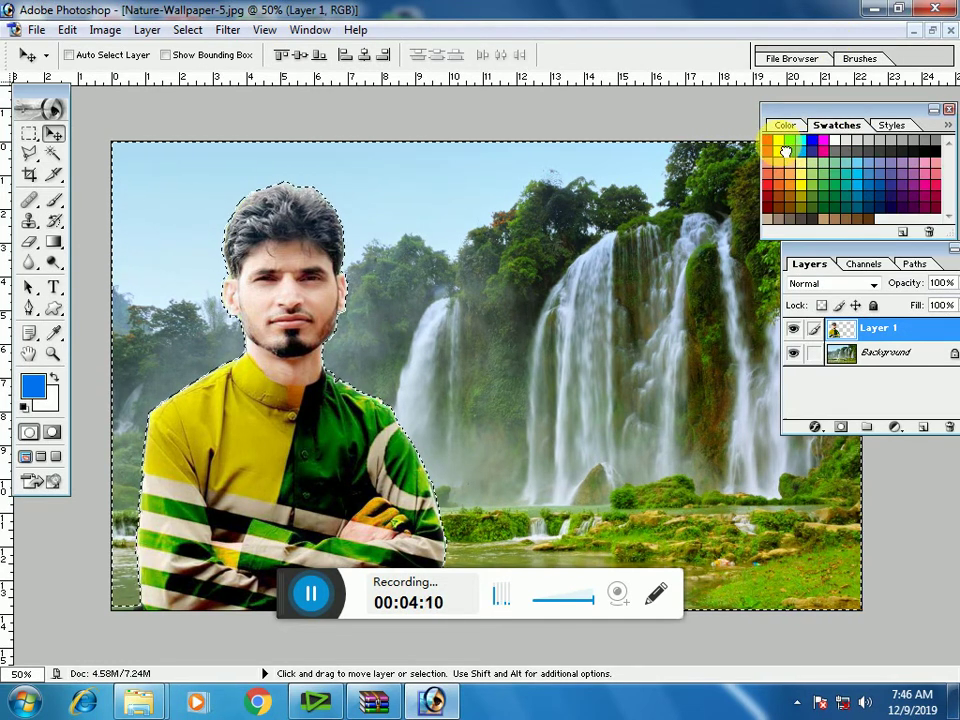
{"action": "left_click", "coordinate": [780, 150]}
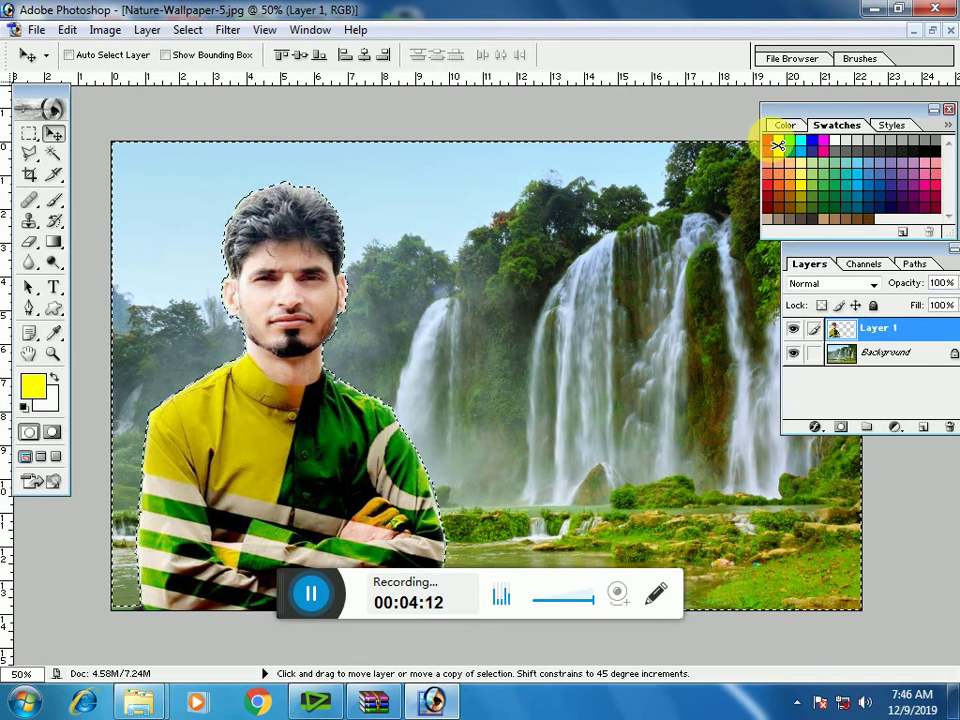
{"action": "key", "text": "alt+BackSpace"}
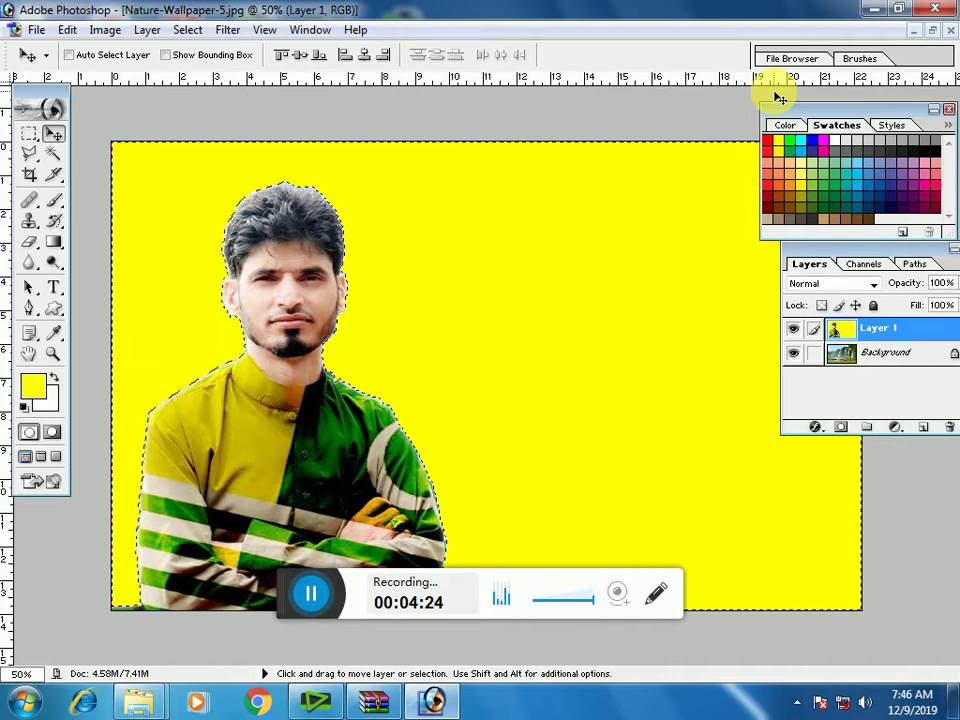
{"action": "key", "text": "Delete"}
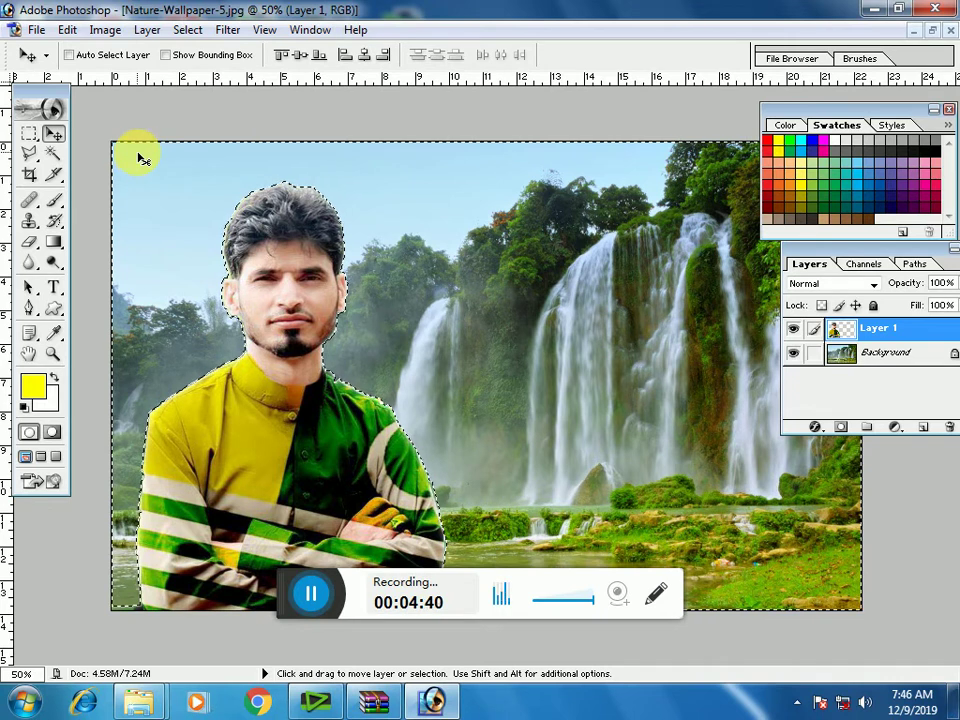
{"action": "key", "text": "ctrl+d"}
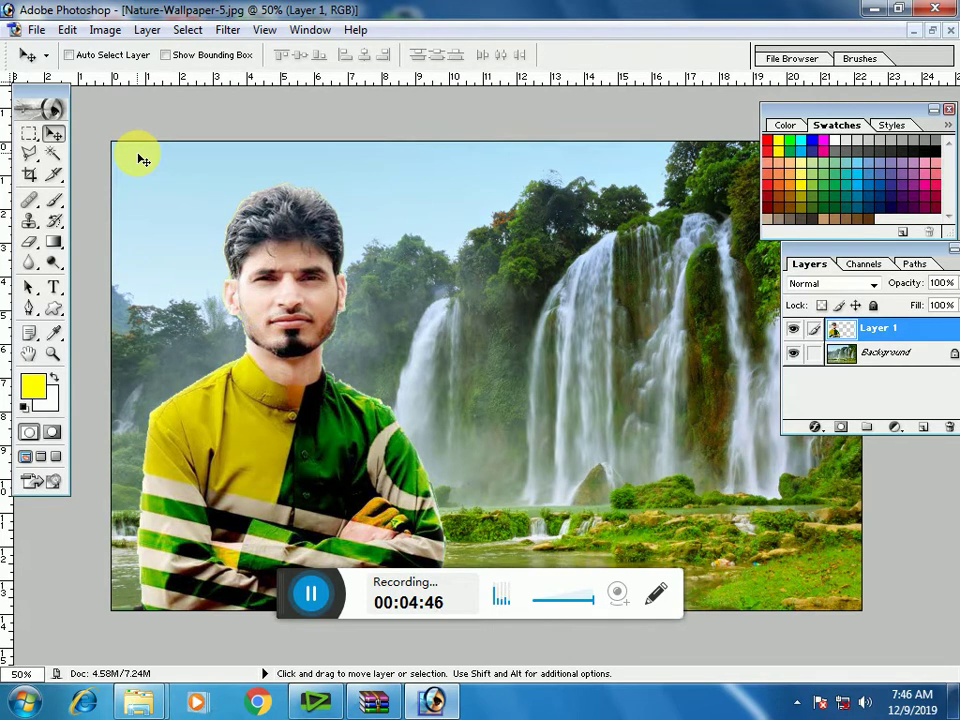
Select Layer 1 and nudge the man slightly to the left
{"action": "right_click", "coordinate": [262, 336]}
{"action": "left_click", "coordinate": [300, 343]}
{"action": "left_click_drag", "start_coordinate": [308, 330], "coordinate": [278, 338]}
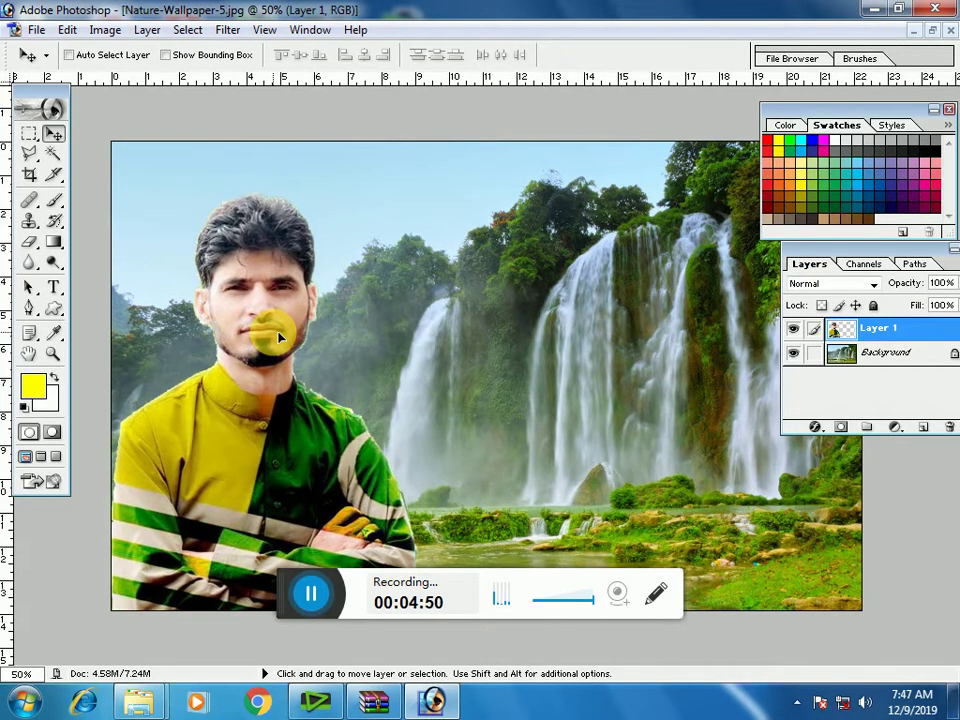
Select the locked Background, dismiss the locked-layer error, and reposition the Layers panel
{"action": "right_click", "coordinate": [560, 288]}
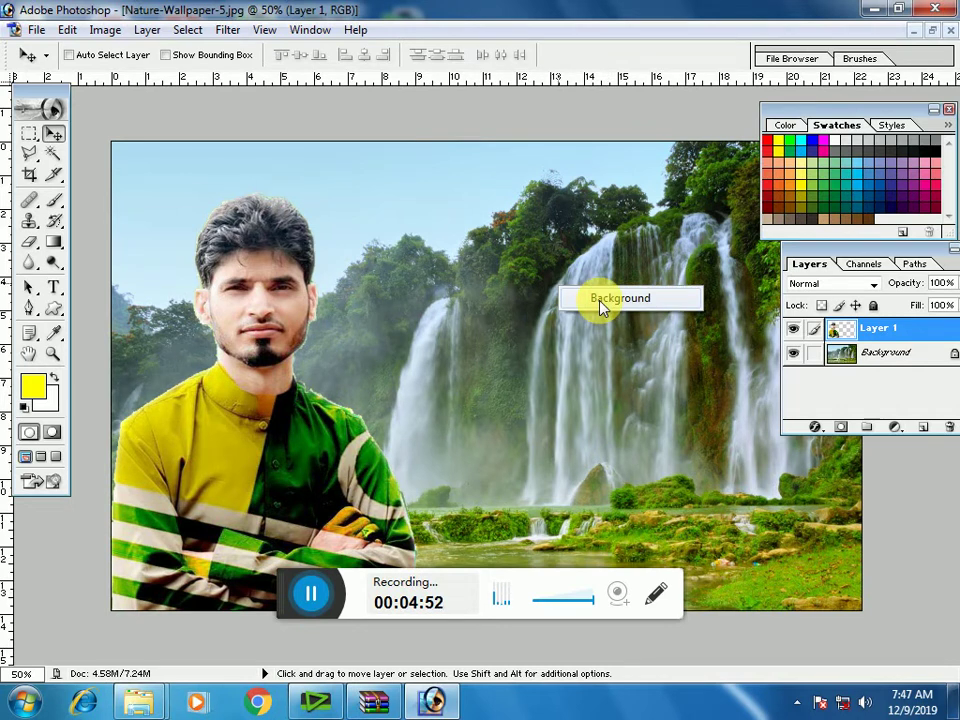
{"action": "left_click", "coordinate": [601, 300]}
{"action": "left_click", "coordinate": [578, 237]}
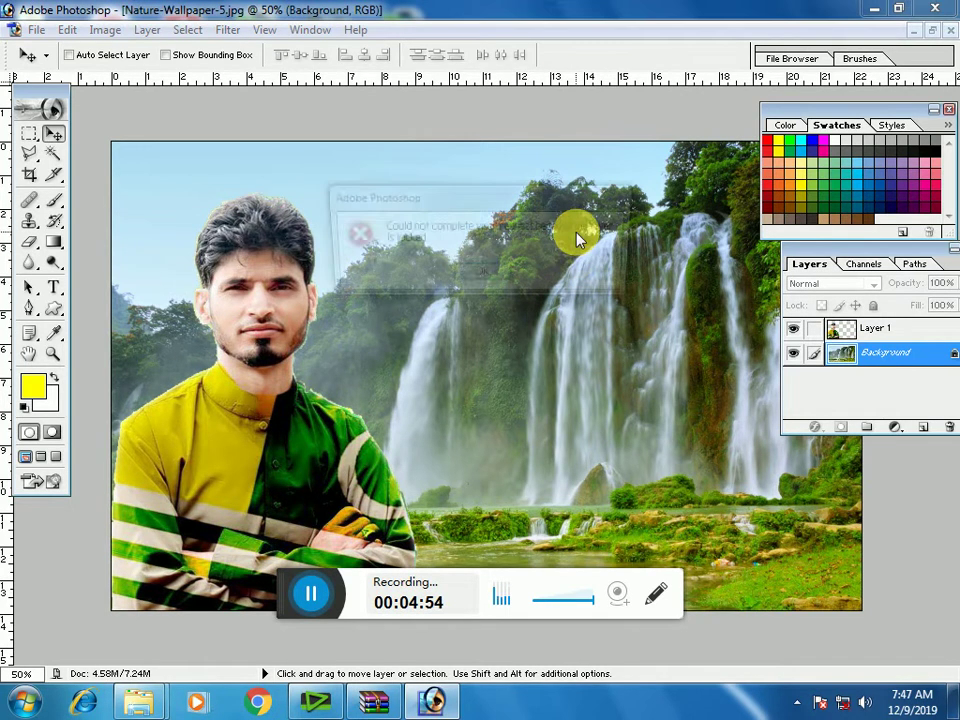
{"action": "left_click", "coordinate": [478, 274]}
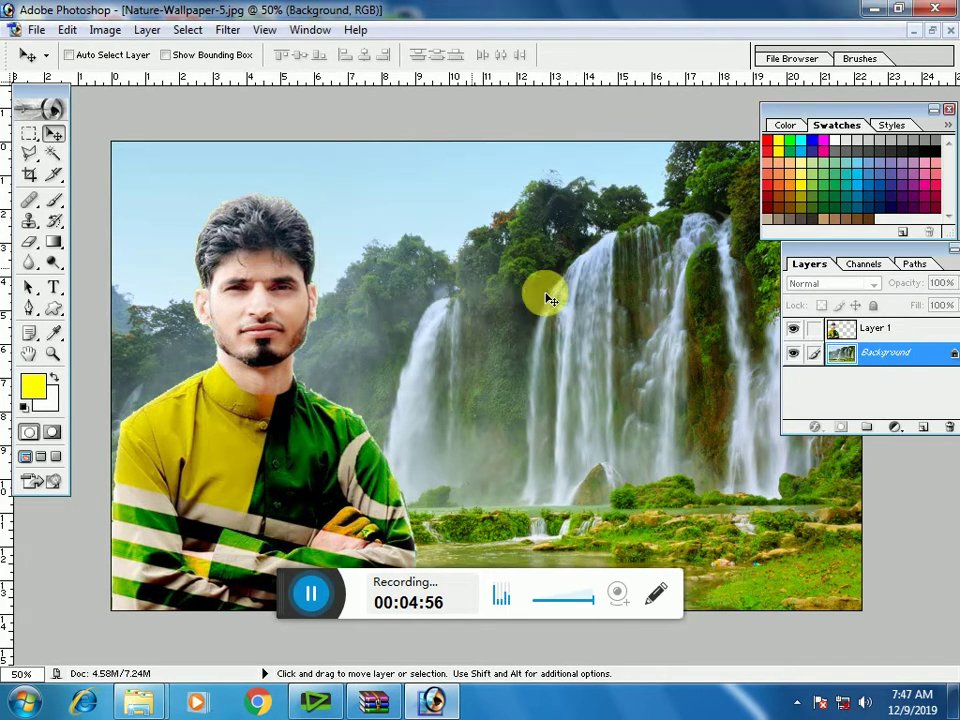
{"action": "mouse_move", "coordinate": [842, 354]}
{"action": "left_mouse_down"}
{"action": "mouse_move", "coordinate": [845, 377]}
{"action": "mouse_move", "coordinate": [821, 343]}
{"action": "left_mouse_up"}
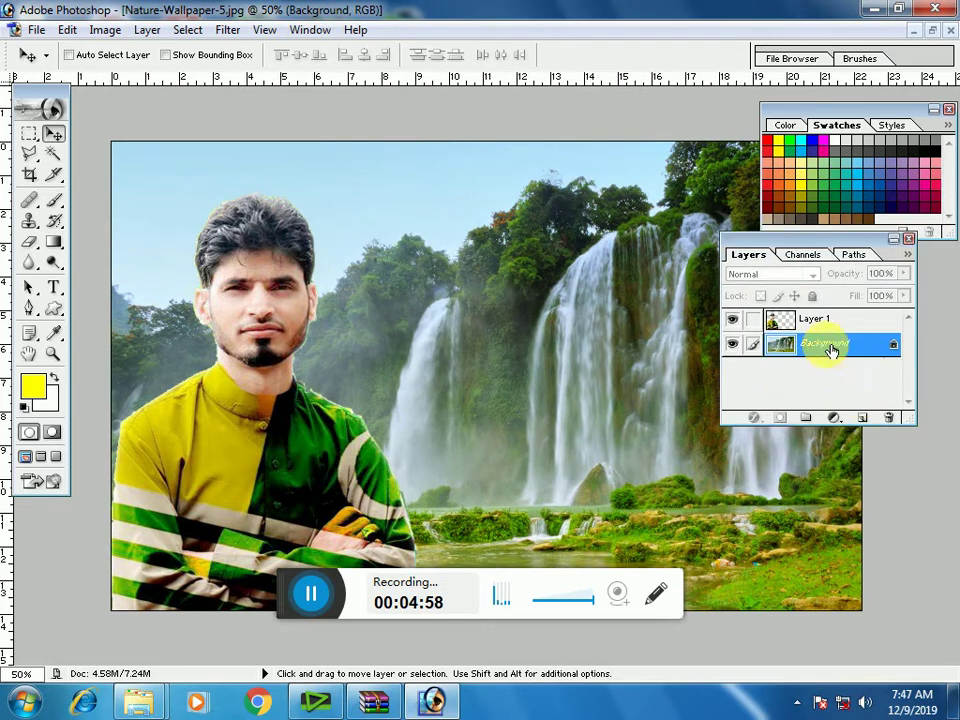
Convert Background to Layer 0, then test-move the unlocked waterfall layer
{"action": "double_click", "coordinate": [893, 350]}
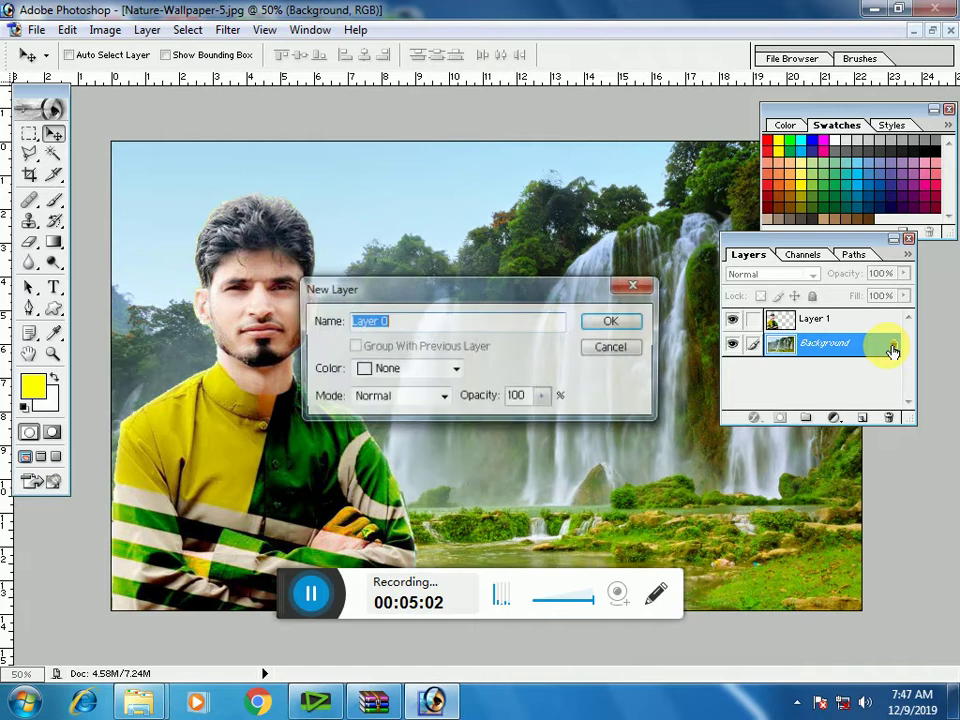
{"action": "left_click", "coordinate": [627, 322]}
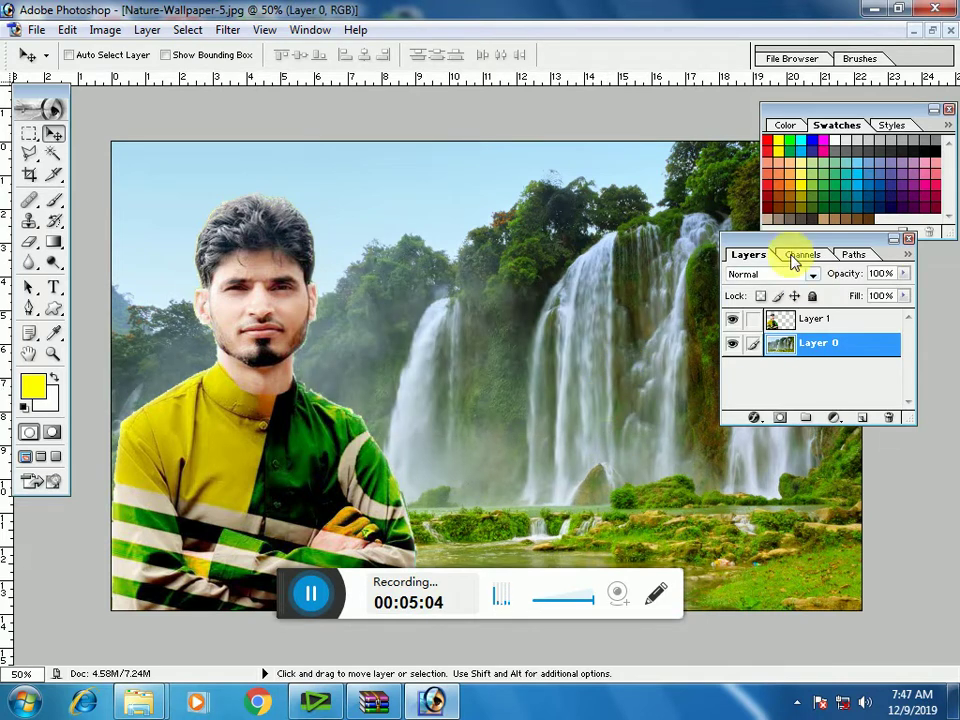
{"action": "mouse_move", "coordinate": [836, 252]}
{"action": "left_mouse_down"}
{"action": "mouse_move", "coordinate": [870, 250]}
{"action": "mouse_move", "coordinate": [861, 242]}
{"action": "left_mouse_up"}
{"action": "right_click", "coordinate": [526, 320]}
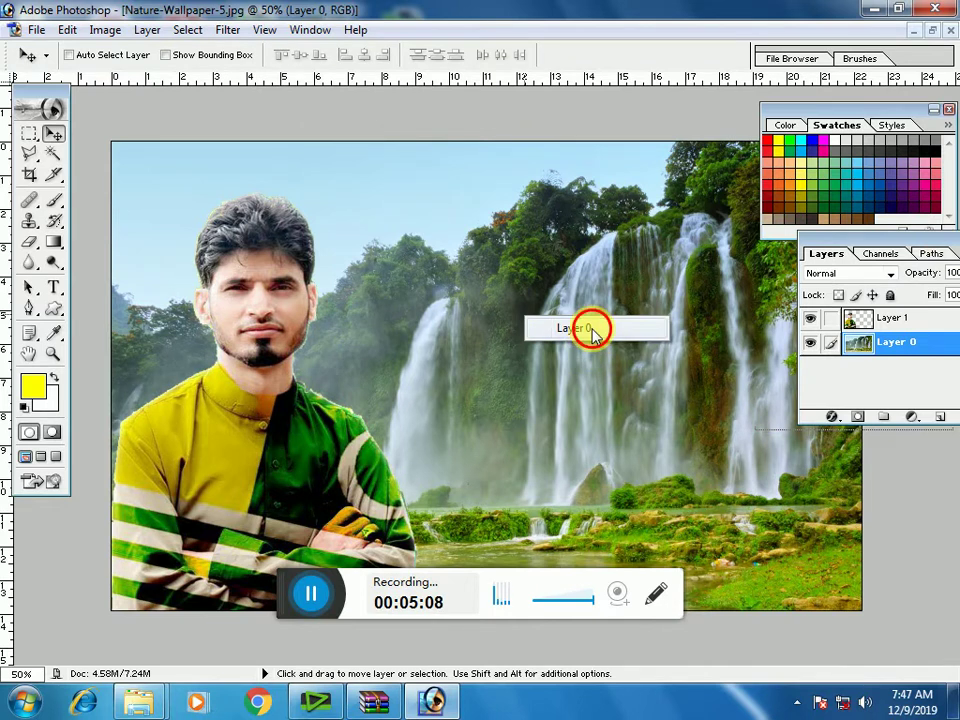
{"action": "left_click", "coordinate": [593, 330]}
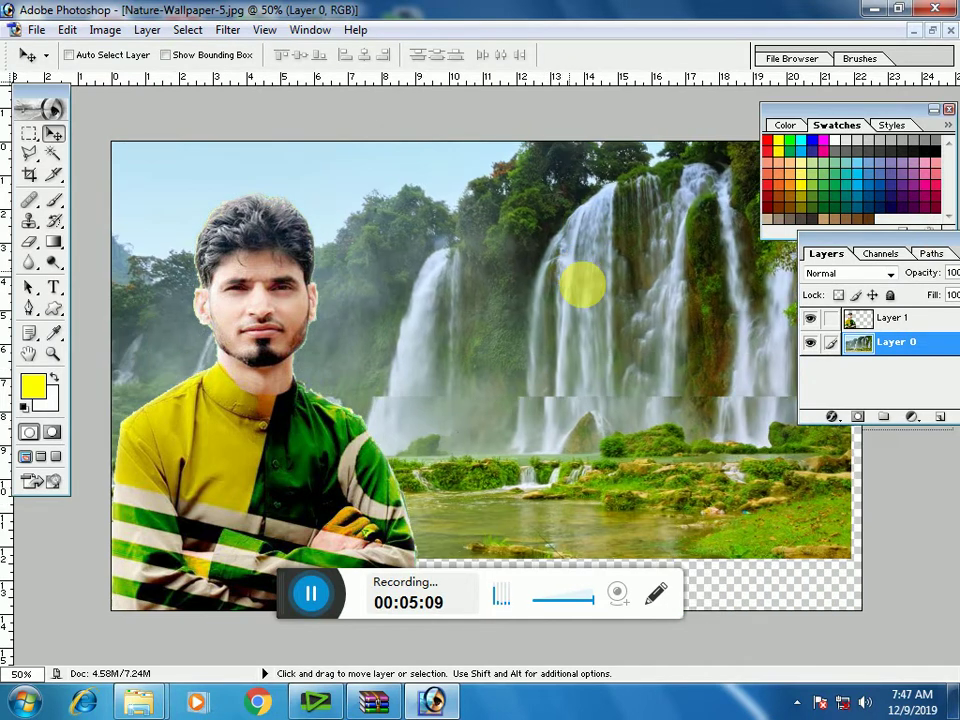
{"action": "mouse_move", "coordinate": [593, 333]}
{"action": "left_mouse_down"}
{"action": "mouse_move", "coordinate": [578, 350]}
{"action": "mouse_move", "coordinate": [570, 323]}
{"action": "left_mouse_up"}
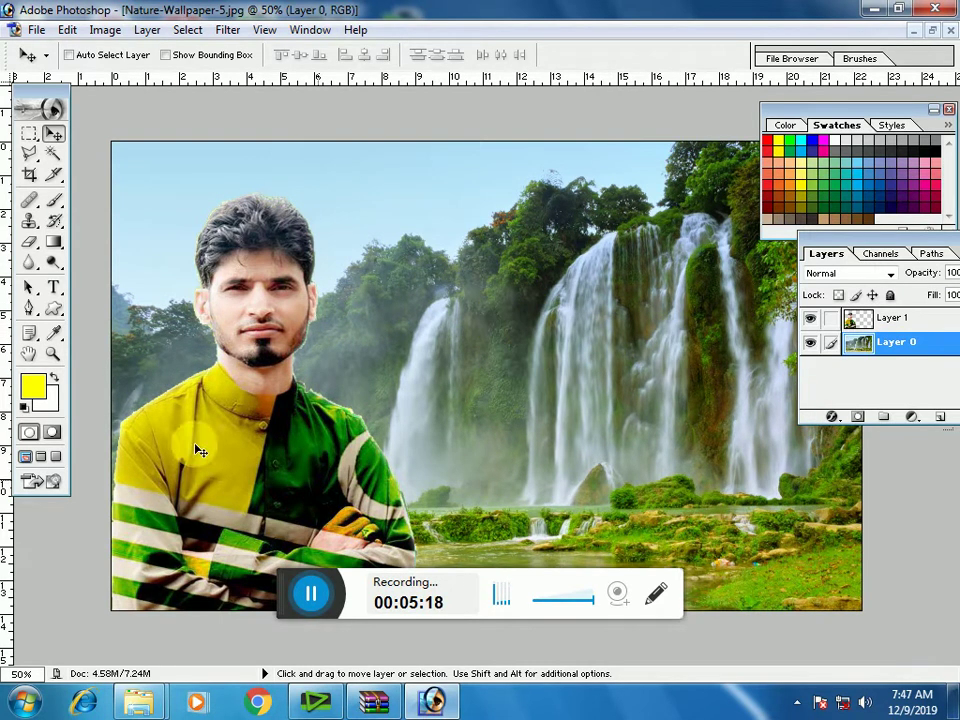
Alt-drag Layer 1 to create Layer 1 copy just right of the original man
{"action": "right_click", "coordinate": [263, 428]}
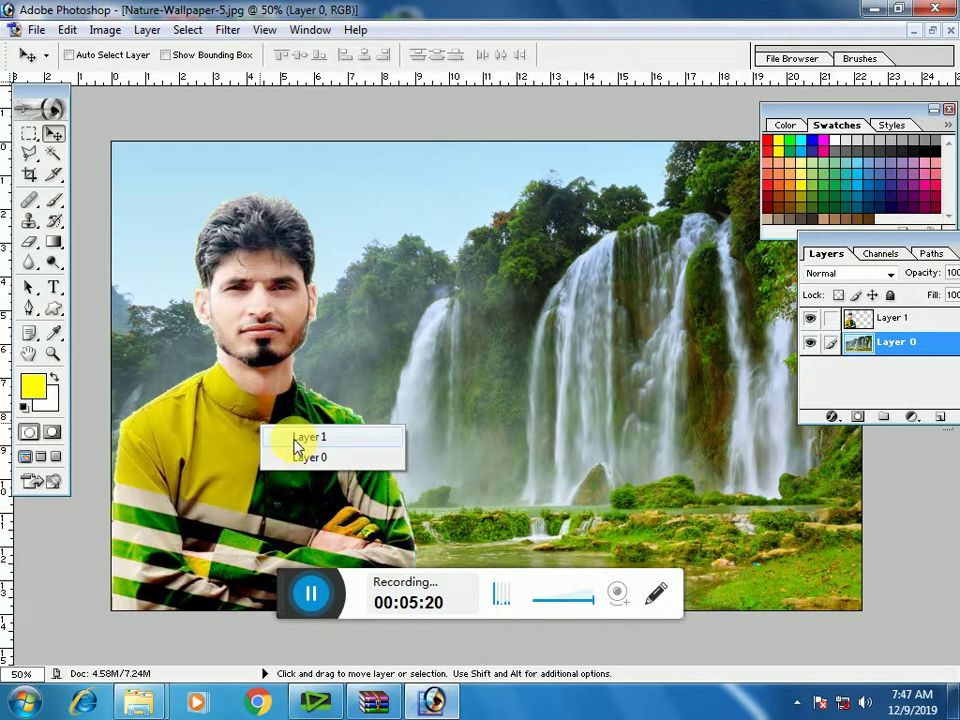
{"action": "left_click", "coordinate": [294, 437]}
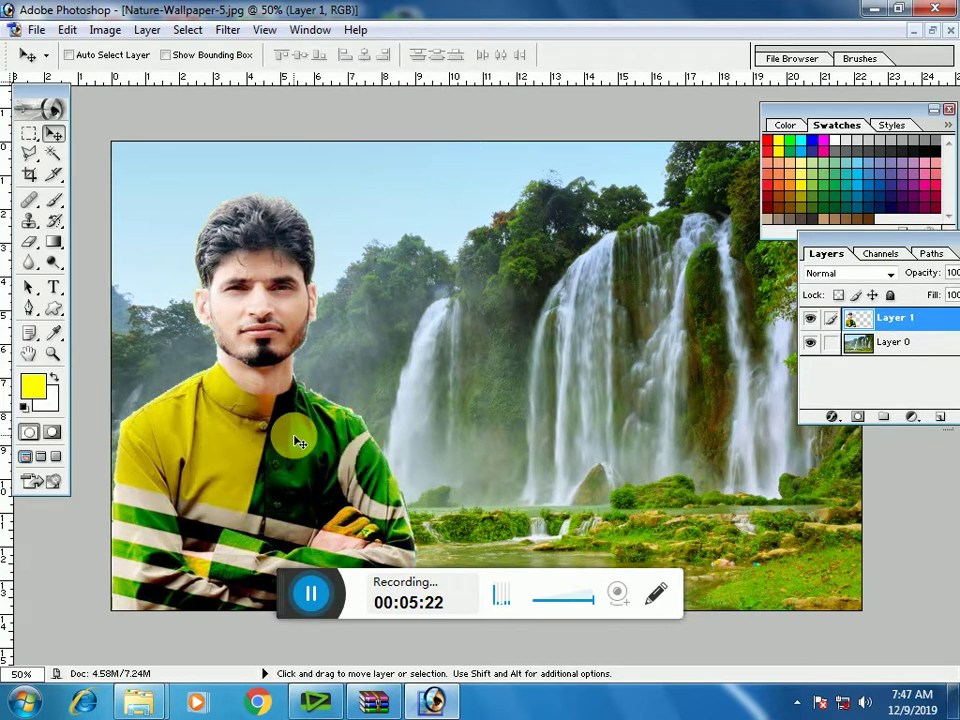
{"action": "key", "text": "shift+alt"}
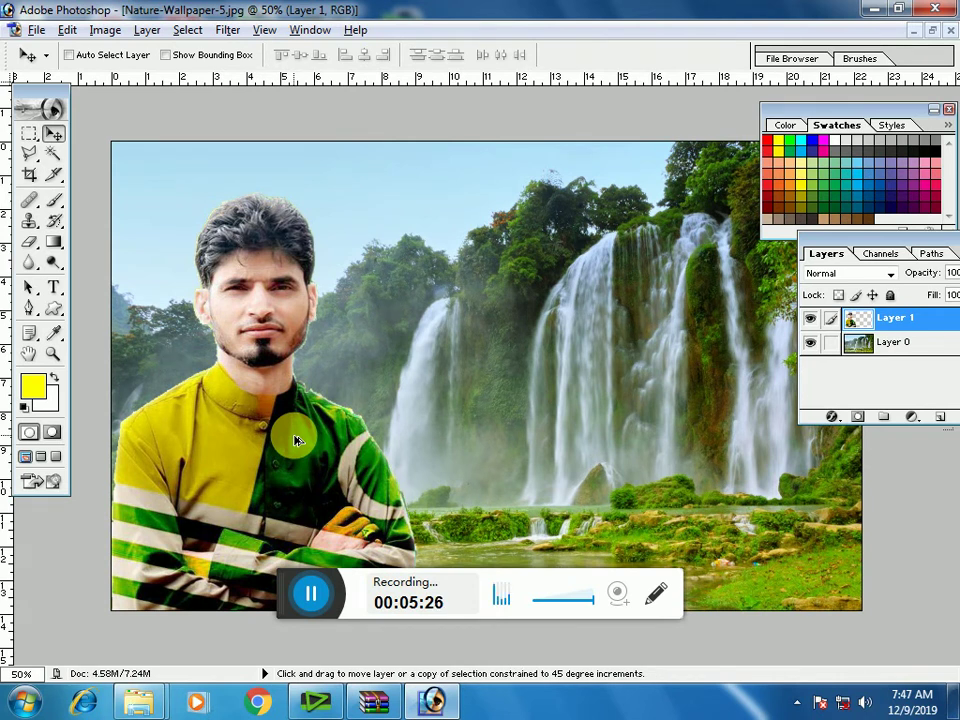
{"action": "left_click_drag", "start_coordinate": [295, 440], "coordinate": [554, 459]}
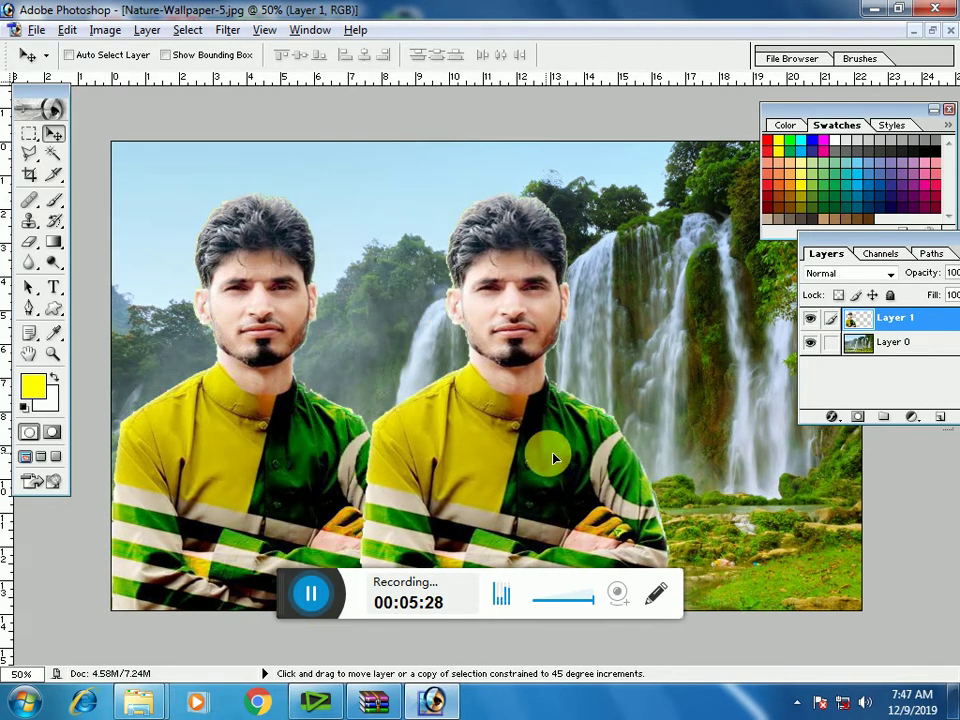
{"action": "left_click_drag", "start_coordinate": [554, 459], "coordinate": [592, 455]}
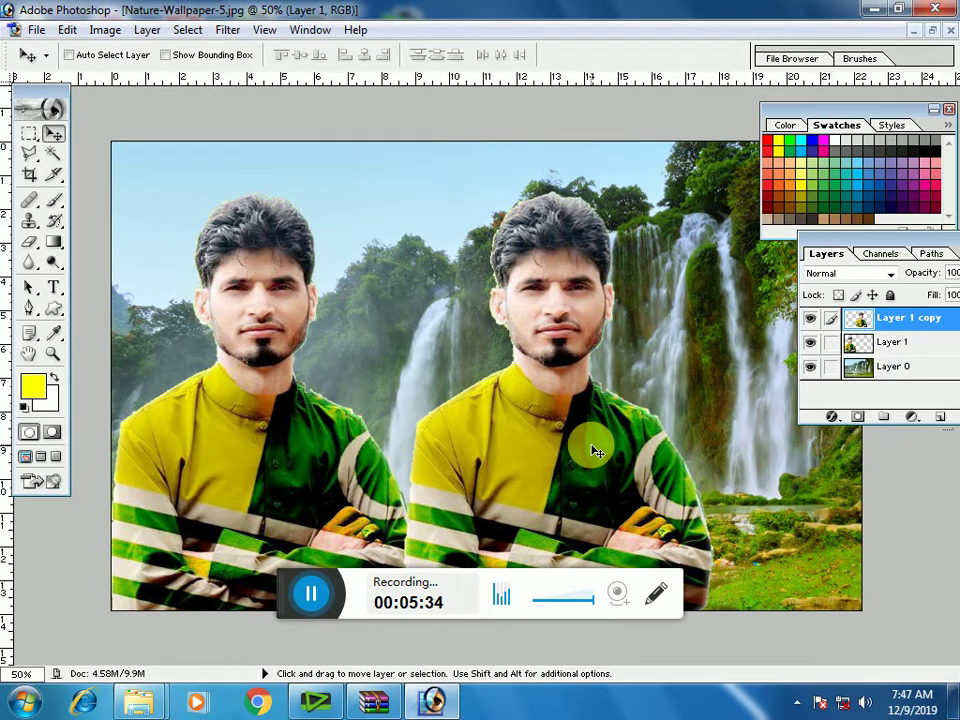
{"action": "key", "text": "ctrl+t"}
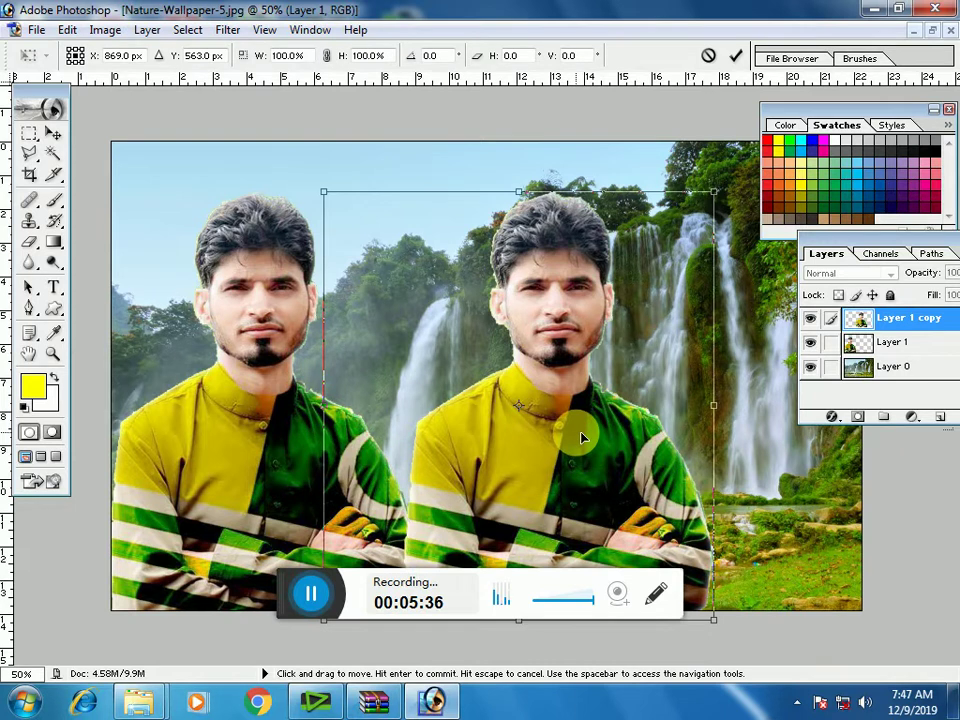
Flip Layer 1 copy horizontally and move it to the scene's right edge
{"action": "mouse_move", "coordinate": [566, 412]}
{"action": "left_mouse_down"}
{"action": "mouse_move", "coordinate": [562, 390]}
{"action": "mouse_move", "coordinate": [565, 399]}
{"action": "left_mouse_up"}
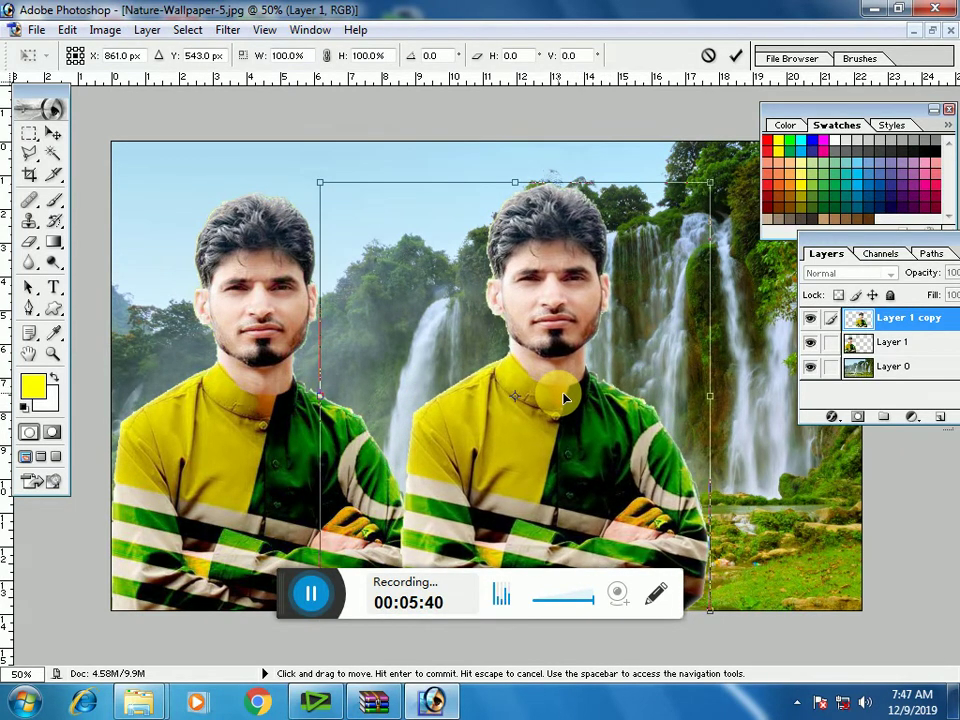
{"action": "right_click", "coordinate": [568, 387]}
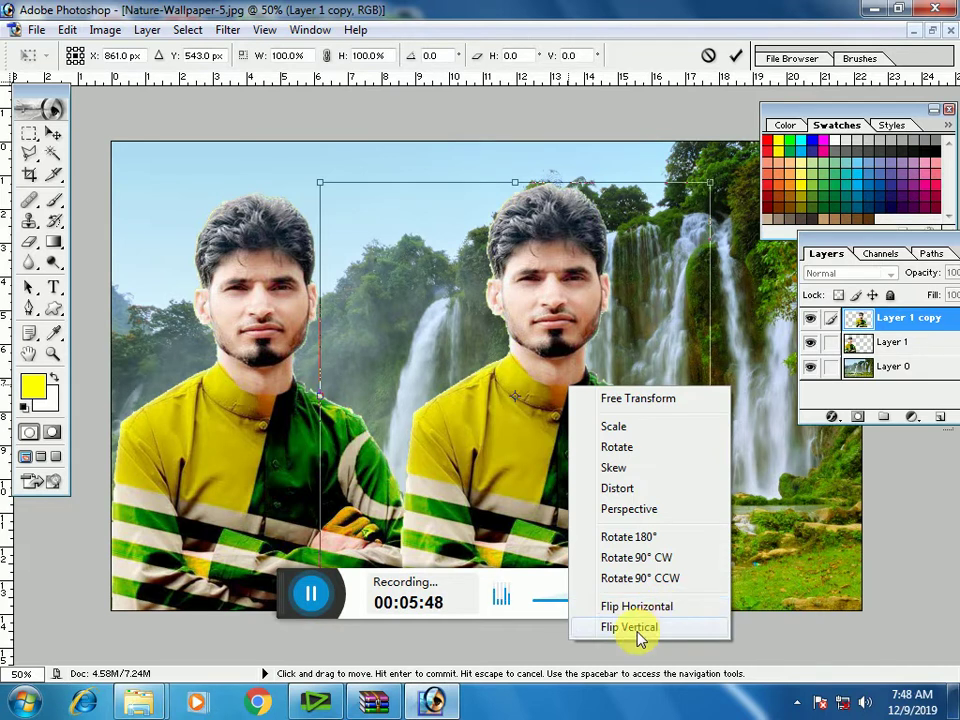
{"action": "left_click", "coordinate": [655, 606]}
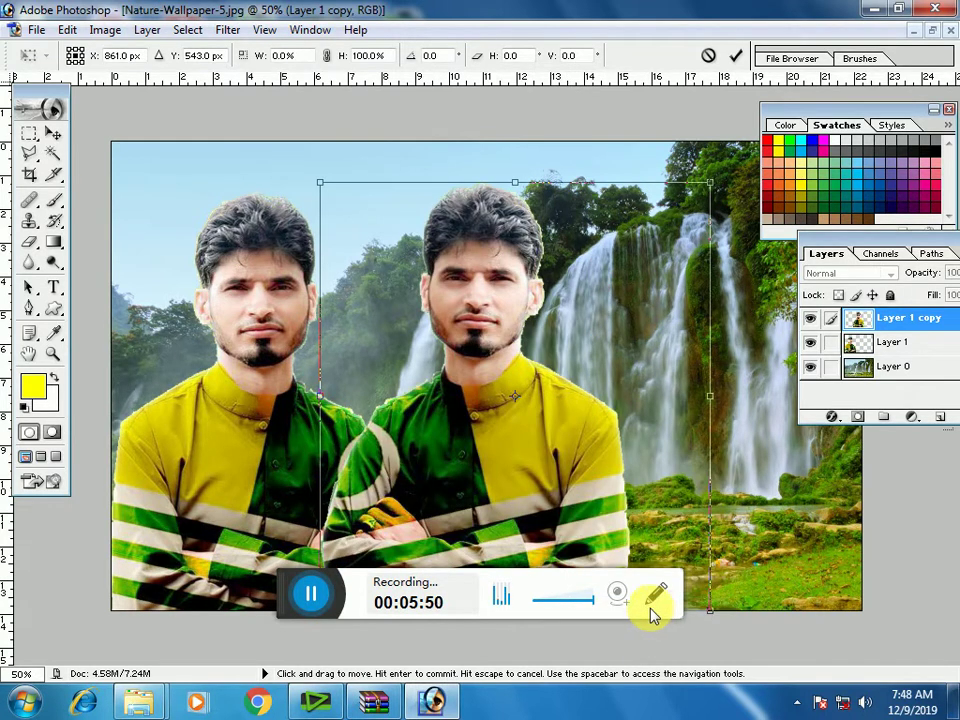
{"action": "right_click", "coordinate": [560, 489]}
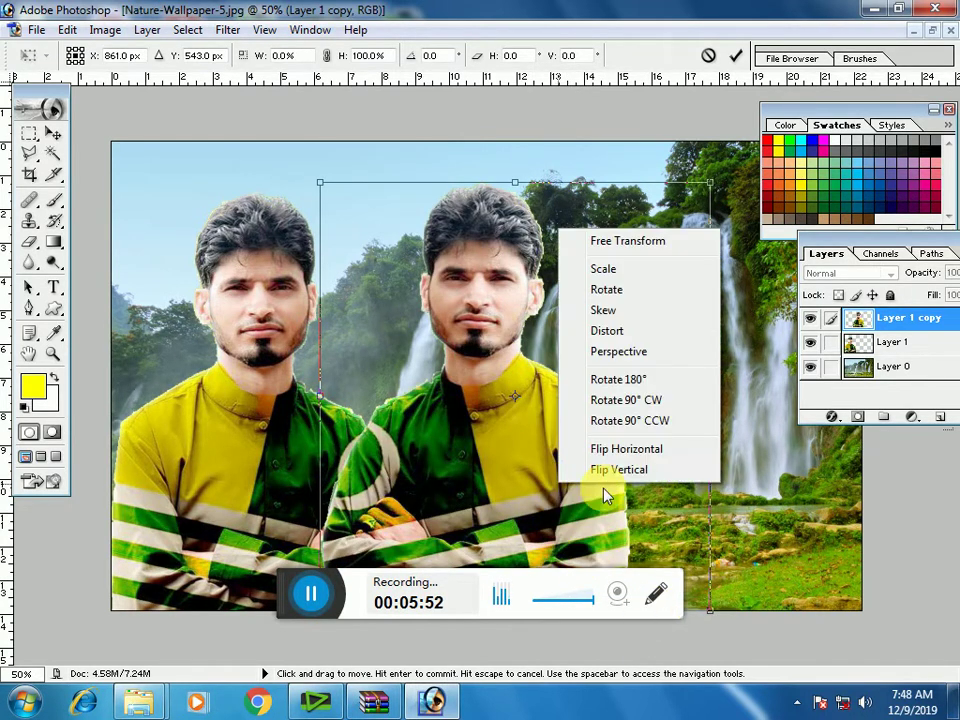
{"action": "left_click", "coordinate": [611, 468]}
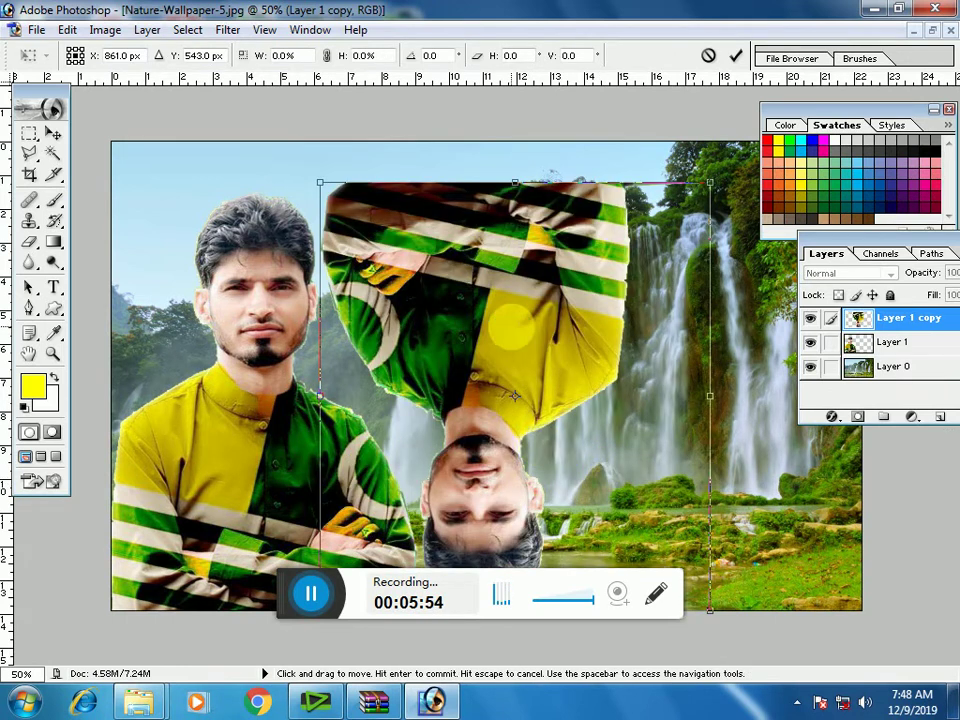
{"action": "right_click", "coordinate": [513, 580]}
{"action": "left_click", "coordinate": [553, 569]}
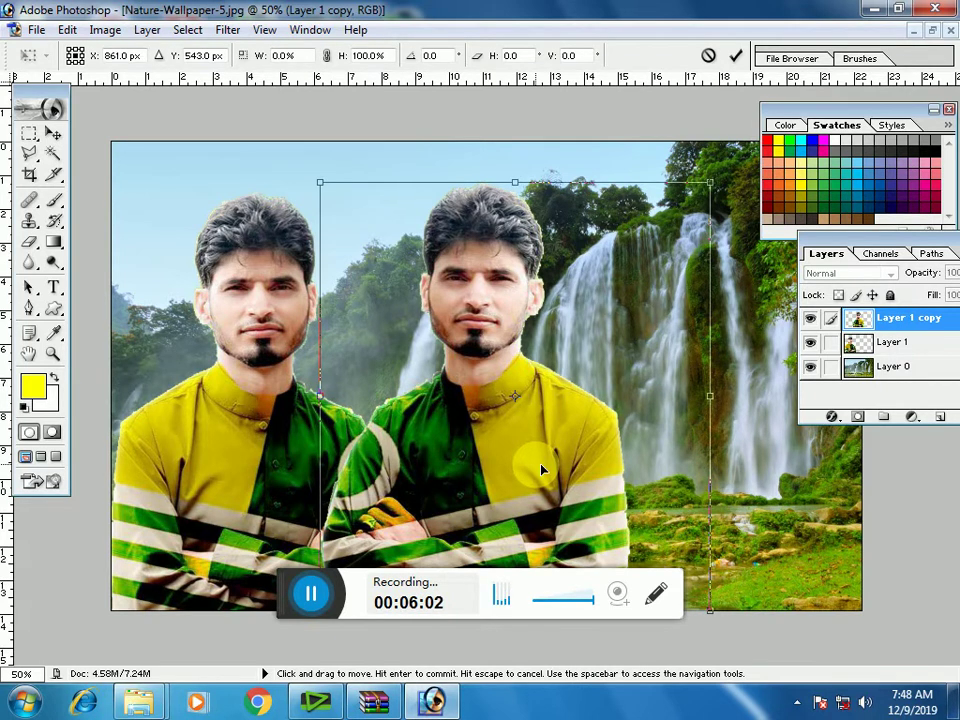
{"action": "left_click_drag", "start_coordinate": [519, 443], "coordinate": [757, 452]}
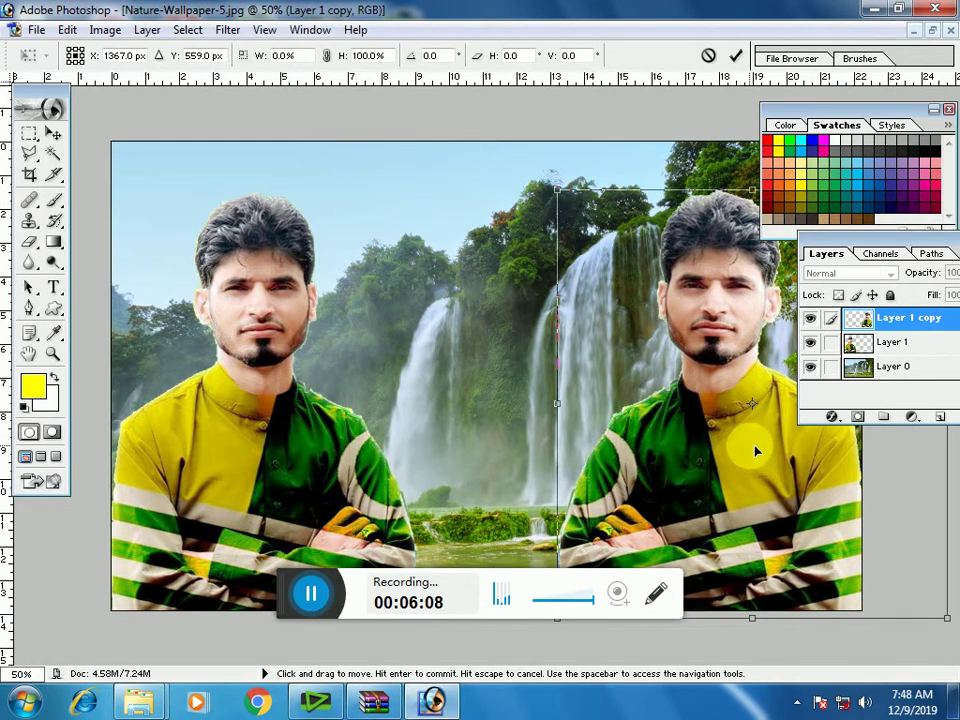
{"action": "key", "text": "Return"}
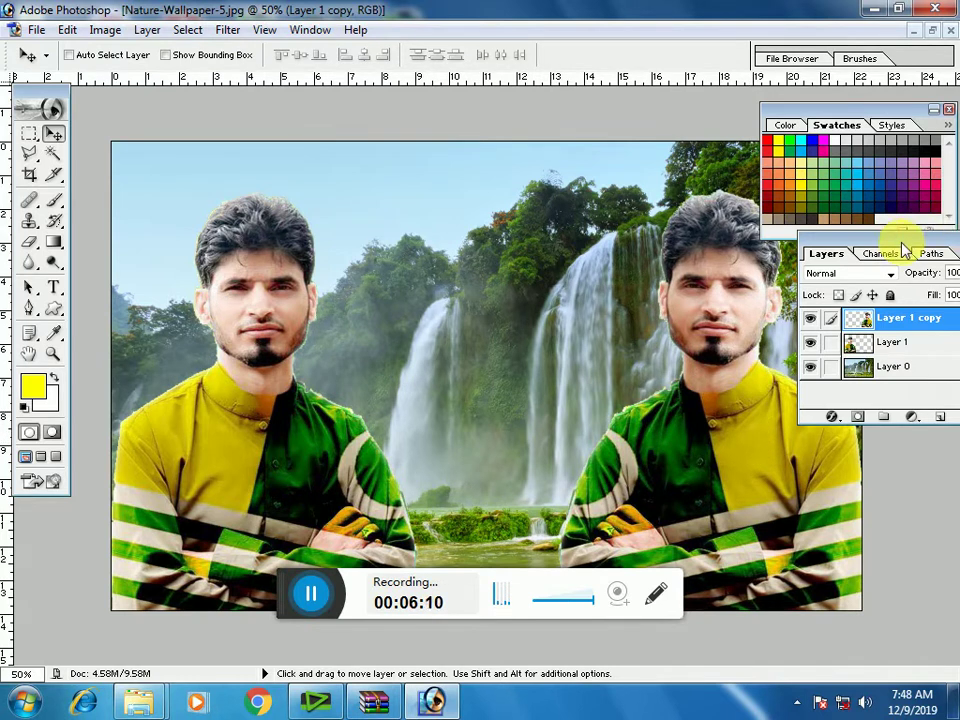
Move the Layers and Swatches panels aside so they no longer cover the picture
{"action": "left_click_drag", "start_coordinate": [900, 245], "coordinate": [128, 196]}
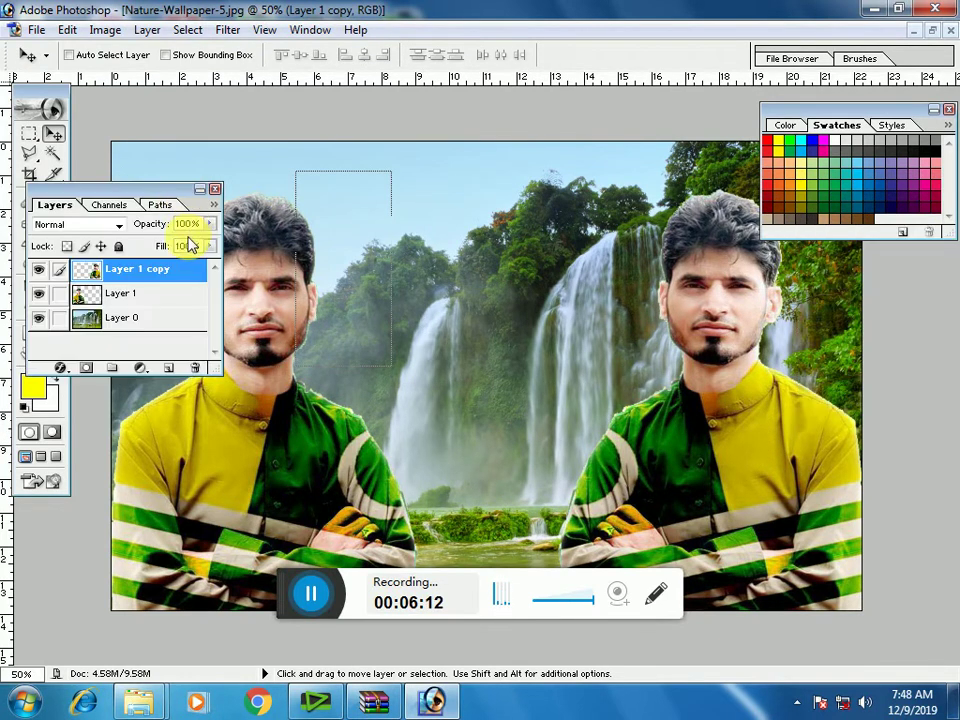
{"action": "mouse_move", "coordinate": [853, 118]}
{"action": "left_mouse_down"}
{"action": "mouse_move", "coordinate": [822, 592]}
{"action": "mouse_move", "coordinate": [835, 652]}
{"action": "left_mouse_up"}
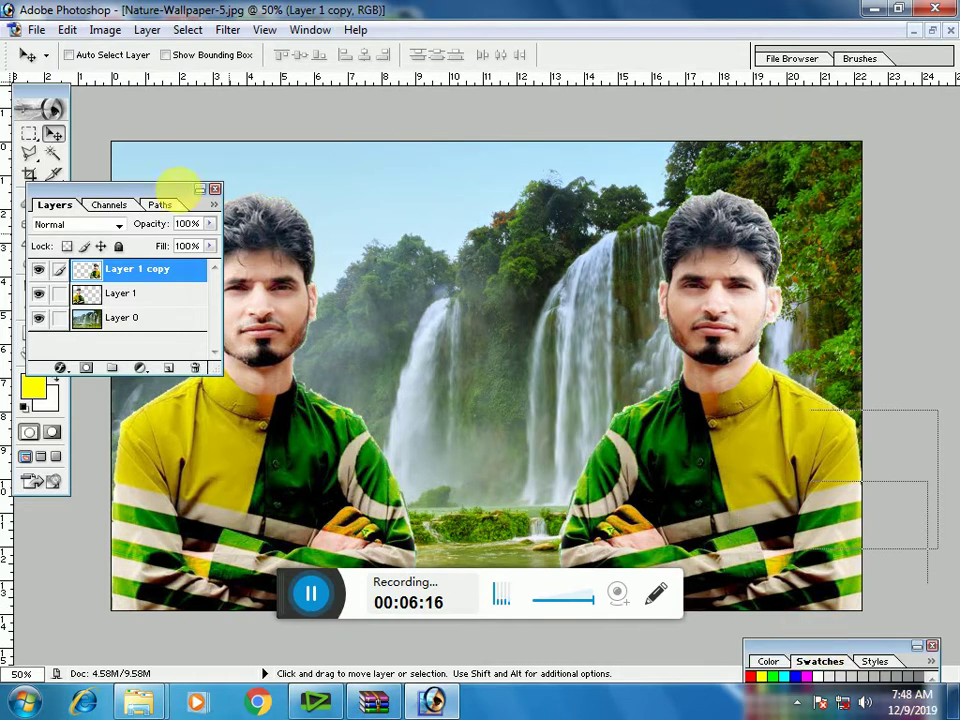
{"action": "left_click_drag", "start_coordinate": [153, 195], "coordinate": [855, 657]}
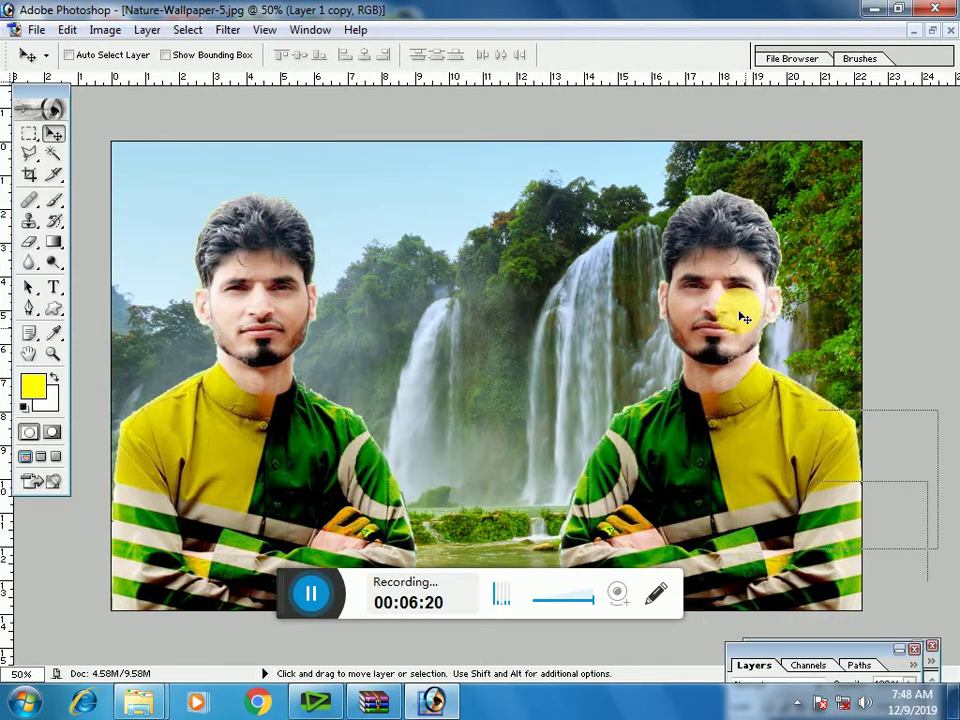
Select Layer 1 copy and nudge the mirrored right-hand man slightly up and left
{"action": "right_click", "coordinate": [728, 288]}
{"action": "left_click", "coordinate": [741, 298]}
{"action": "left_click", "coordinate": [222, 30]}
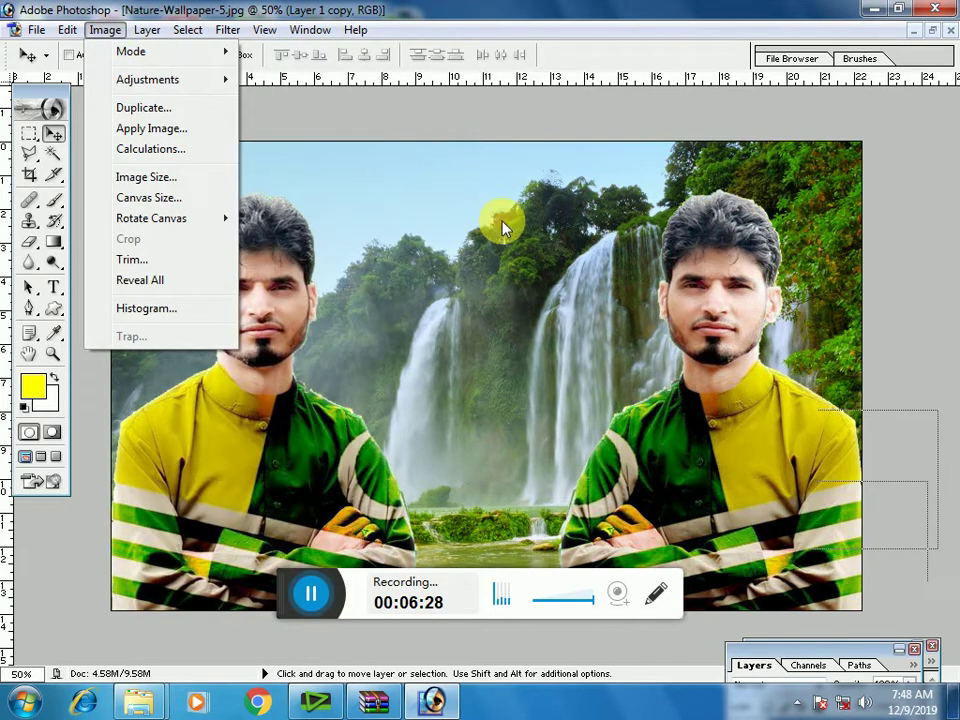
{"action": "left_click", "coordinate": [428, 198]}
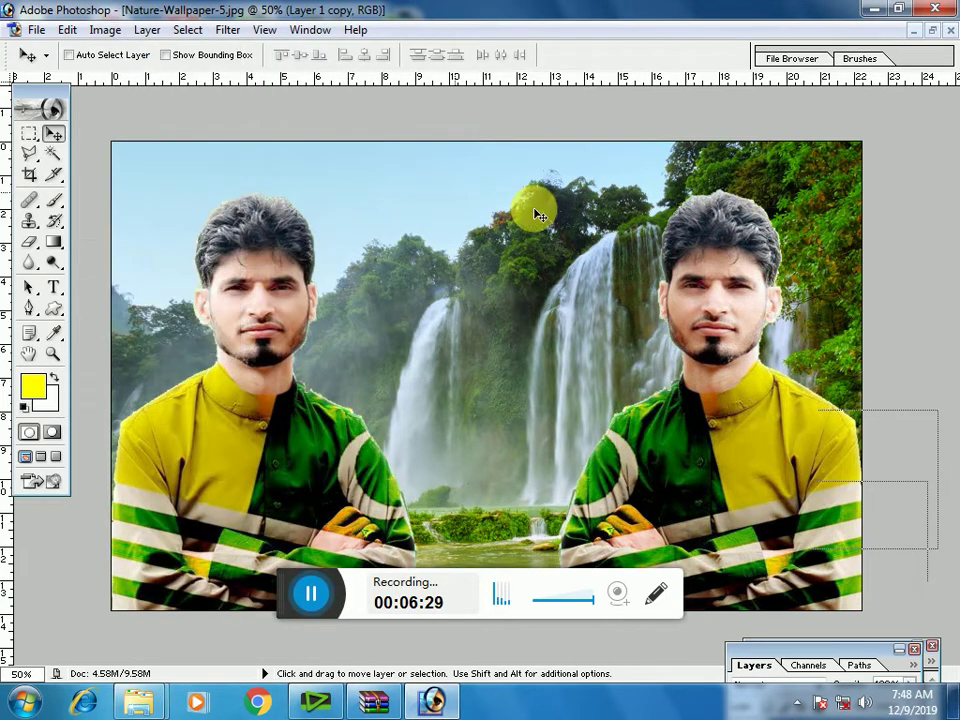
{"action": "right_click", "coordinate": [720, 278]}
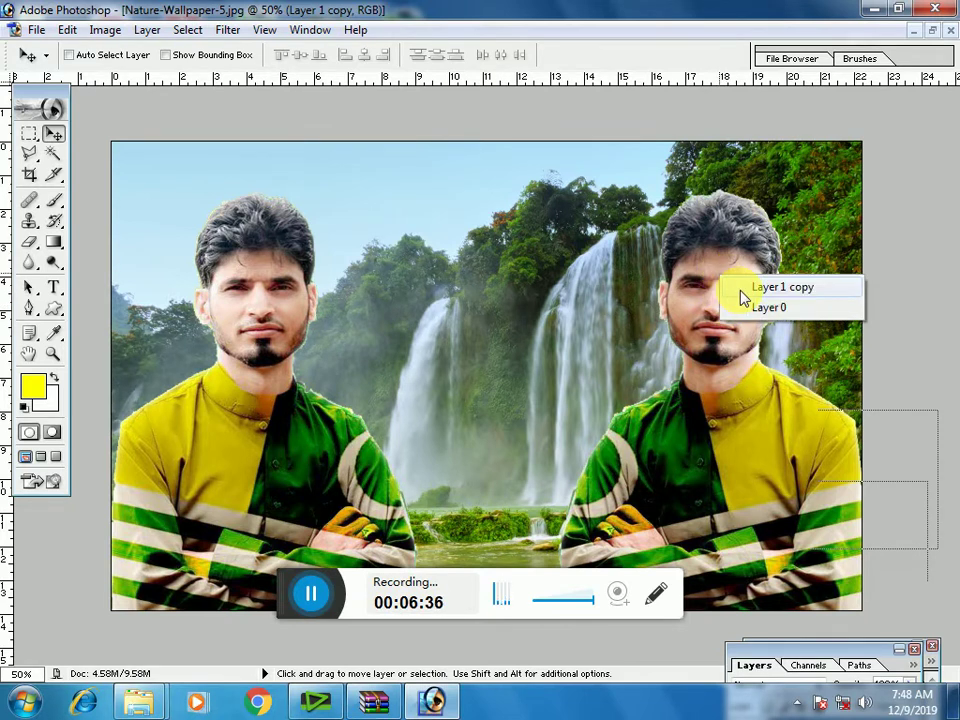
{"action": "left_click", "coordinate": [780, 287]}
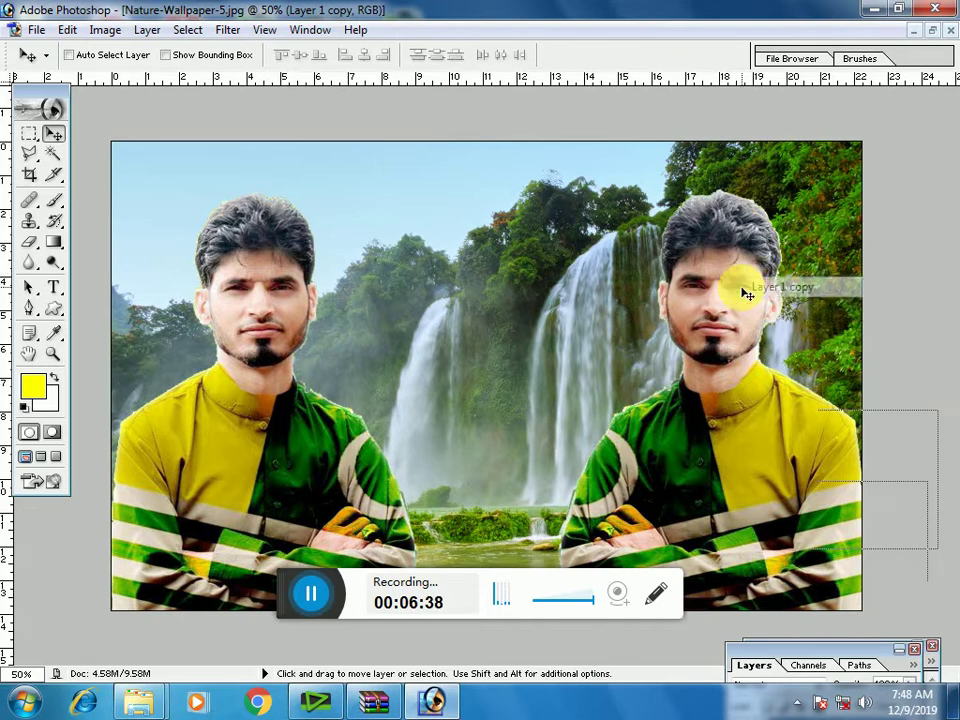
{"action": "left_click_drag", "start_coordinate": [744, 304], "coordinate": [740, 285]}
{"action": "left_click_drag", "start_coordinate": [743, 291], "coordinate": [745, 294]}
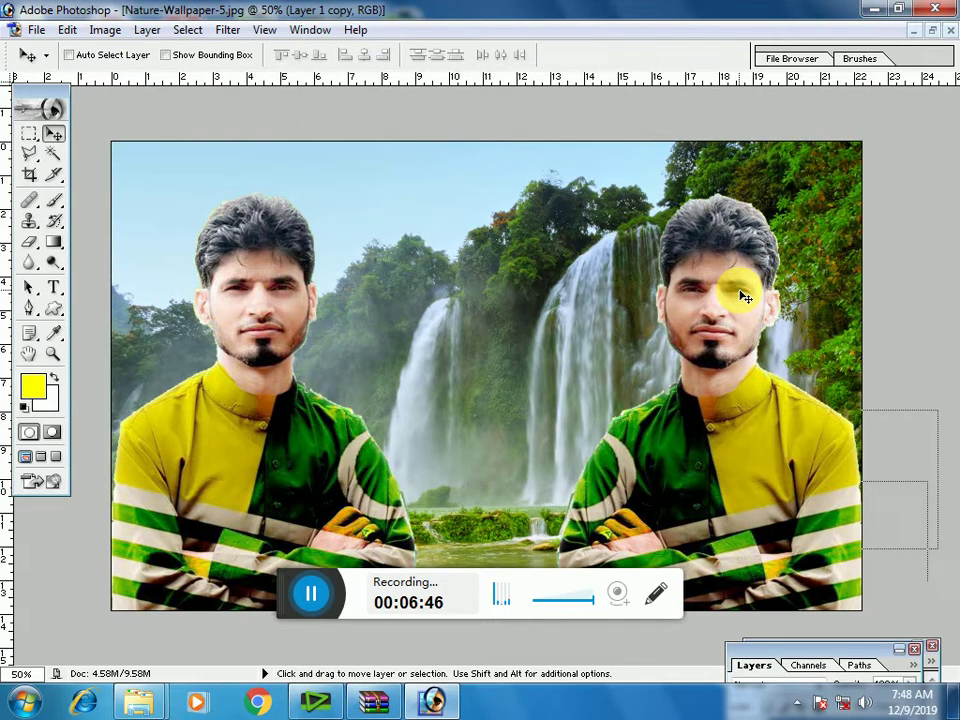
Open Hue/Saturation with Ctrl+U and try an initial hue shift on the right-hand man
{"action": "key", "text": "i"}
{"action": "key", "text": "ctrl+u"}
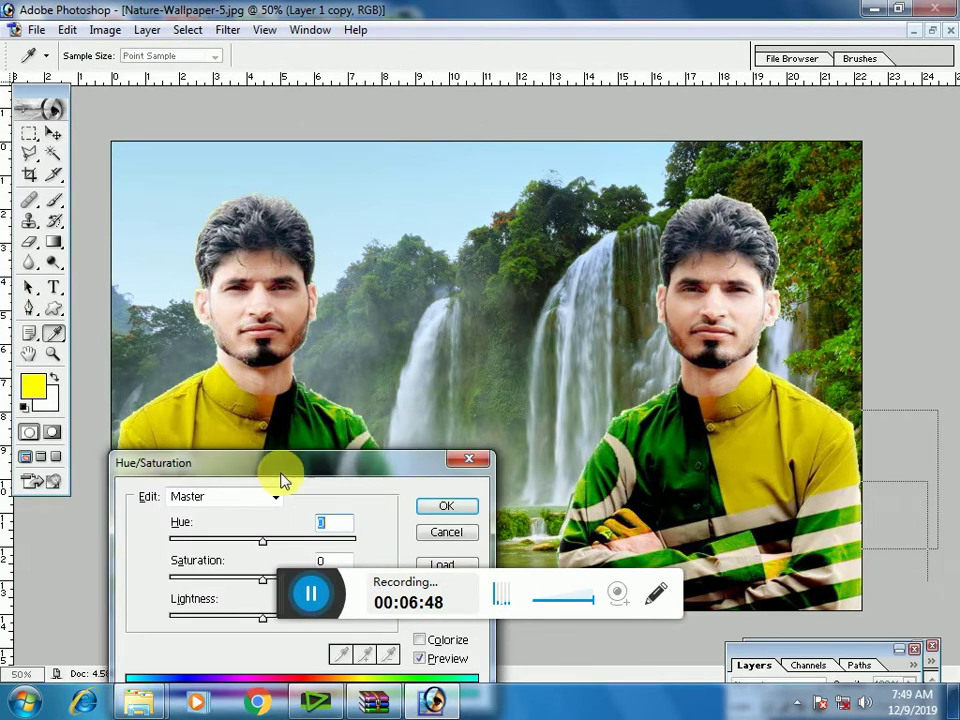
{"action": "mouse_move", "coordinate": [276, 478]}
{"action": "left_mouse_down"}
{"action": "mouse_move", "coordinate": [214, 339]}
{"action": "mouse_move", "coordinate": [208, 291]}
{"action": "left_mouse_up"}
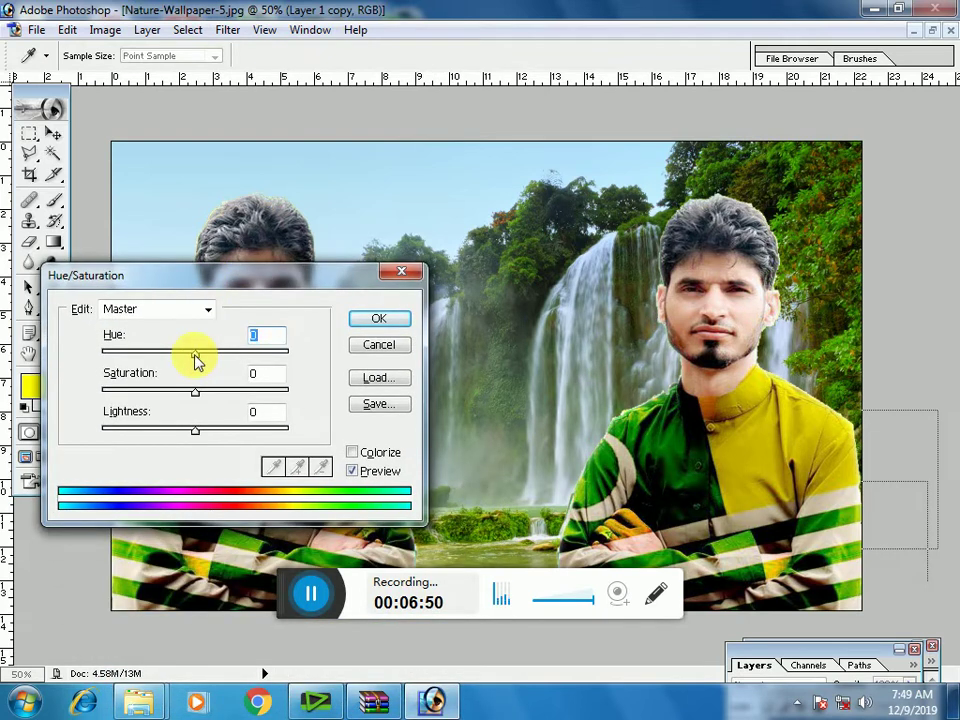
{"action": "mouse_move", "coordinate": [195, 350]}
{"action": "left_mouse_down"}
{"action": "mouse_move", "coordinate": [300, 373]}
{"action": "mouse_move", "coordinate": [266, 364]}
{"action": "left_mouse_up"}
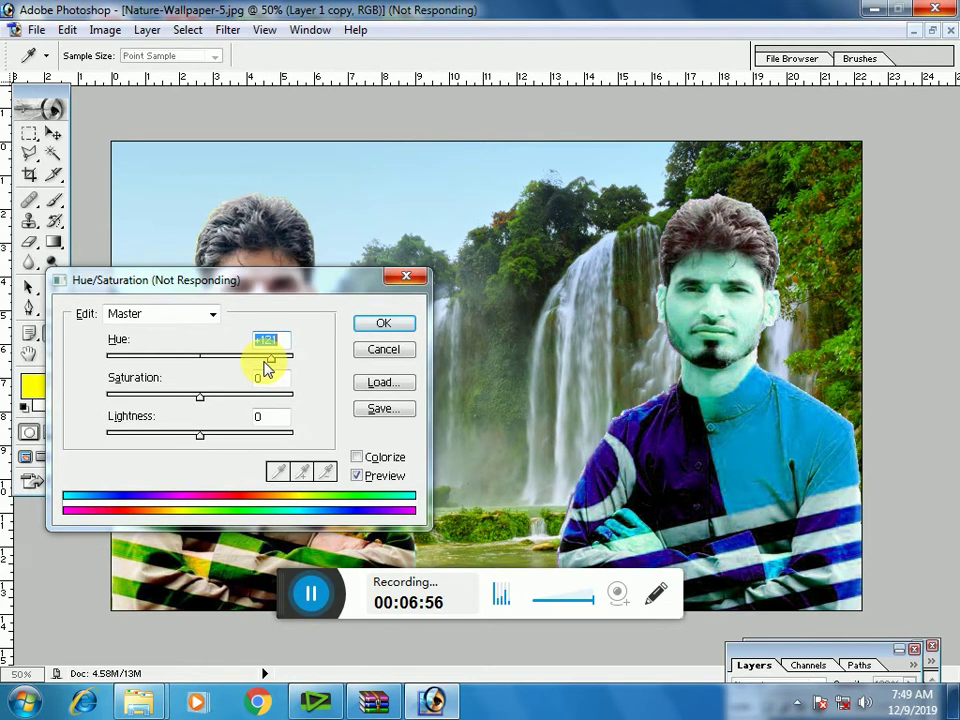
{"action": "key", "text": "Return"}
{"action": "left_click", "coordinate": [432, 700]}
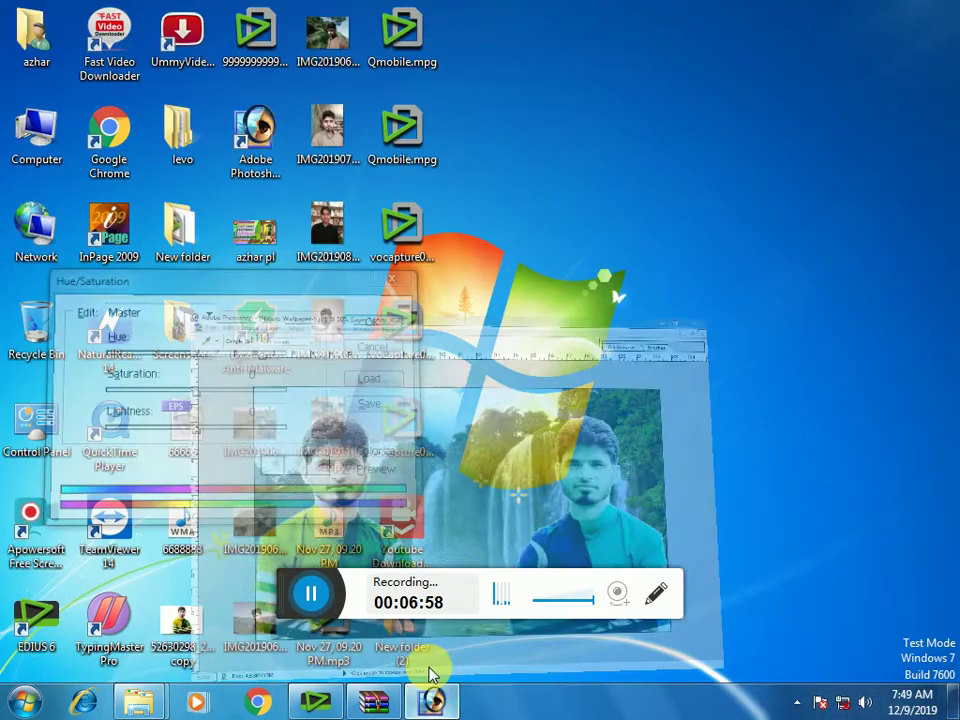
{"action": "left_click", "coordinate": [432, 703]}
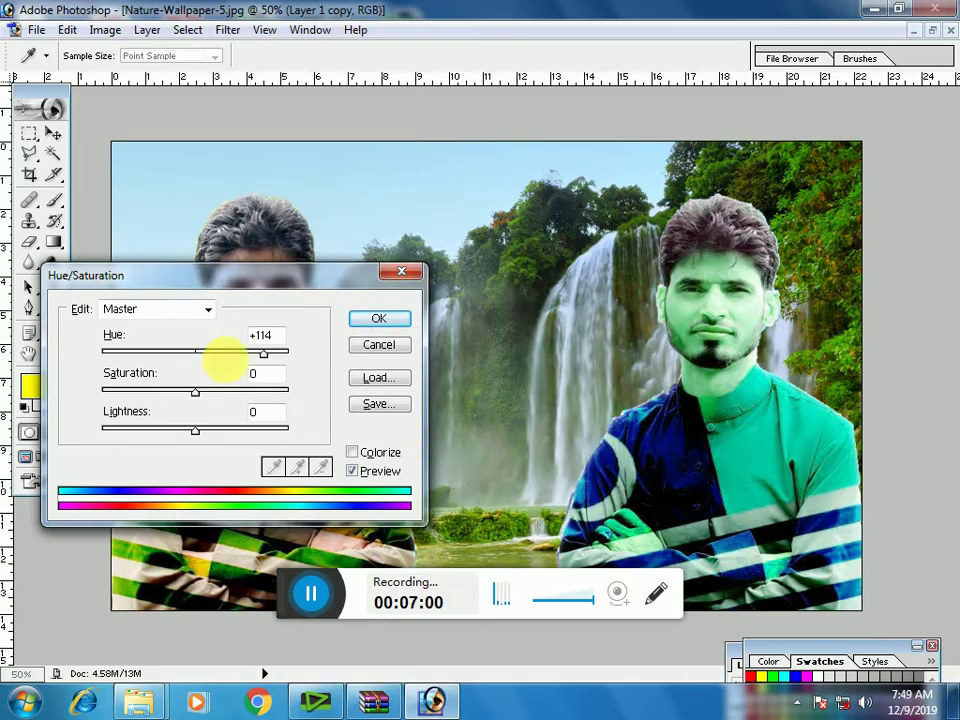
Set hue to -180 and saturation to +2 on the right-hand man and apply it
{"action": "left_click_drag", "start_coordinate": [232, 287], "coordinate": [235, 298]}
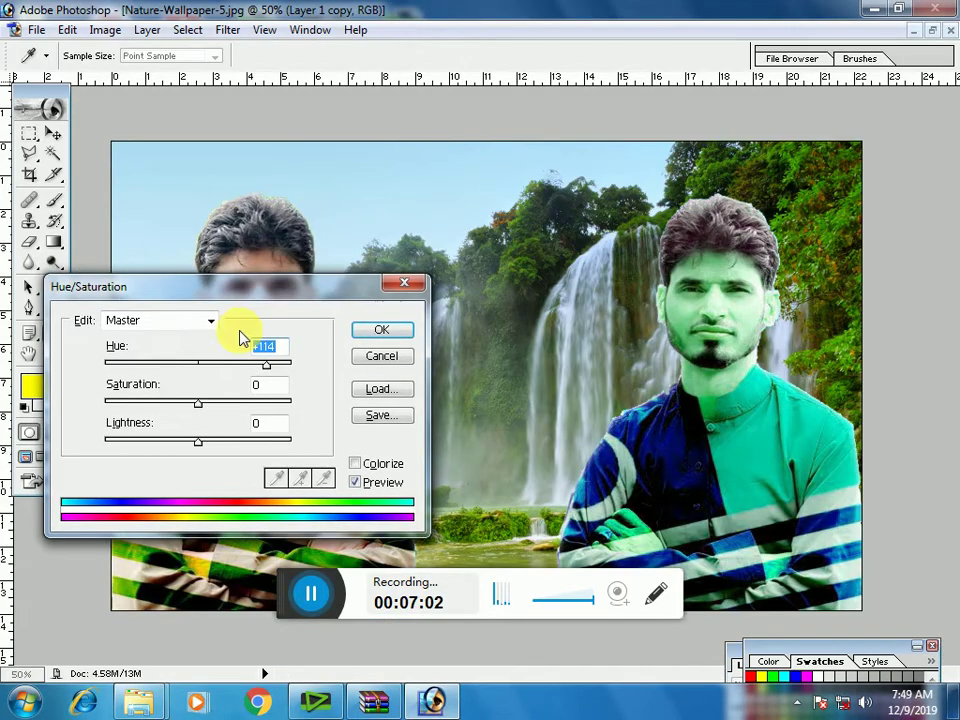
{"action": "left_click_drag", "start_coordinate": [268, 372], "coordinate": [99, 372]}
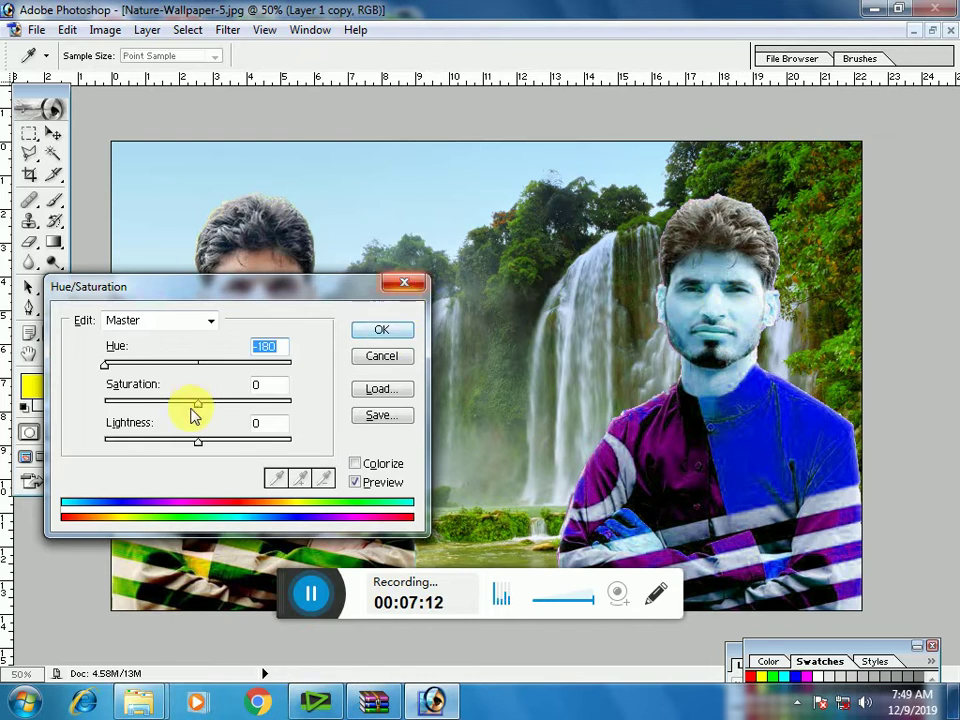
{"action": "mouse_move", "coordinate": [197, 403]}
{"action": "left_mouse_down"}
{"action": "mouse_move", "coordinate": [130, 405]}
{"action": "mouse_move", "coordinate": [238, 405]}
{"action": "mouse_move", "coordinate": [214, 415]}
{"action": "left_mouse_up"}
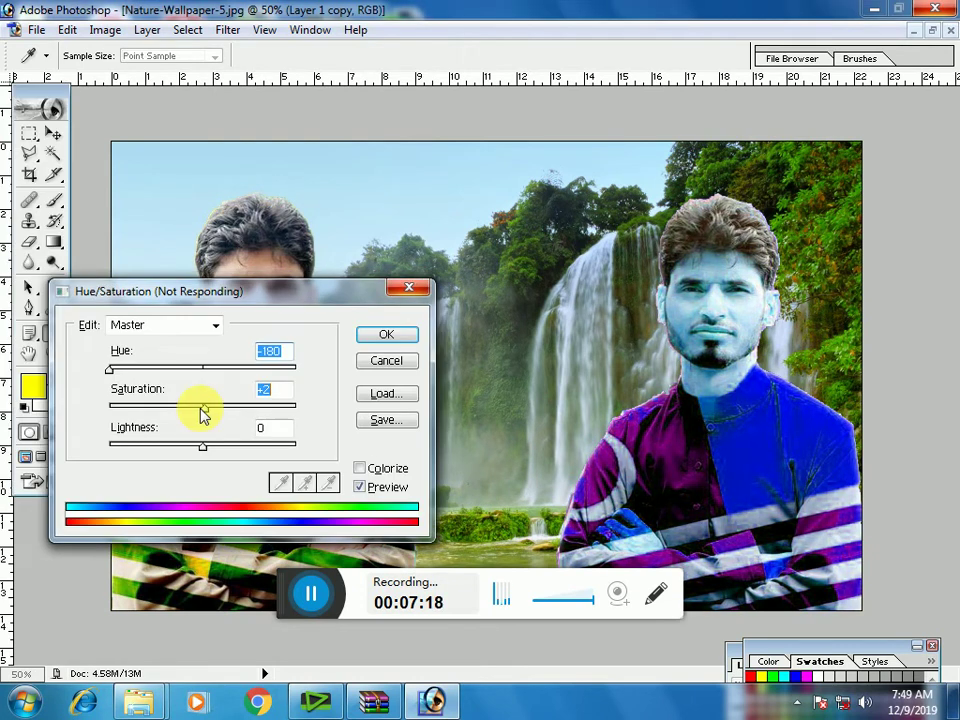
{"action": "key", "text": "Return"}
{"action": "left_click", "coordinate": [435, 703]}
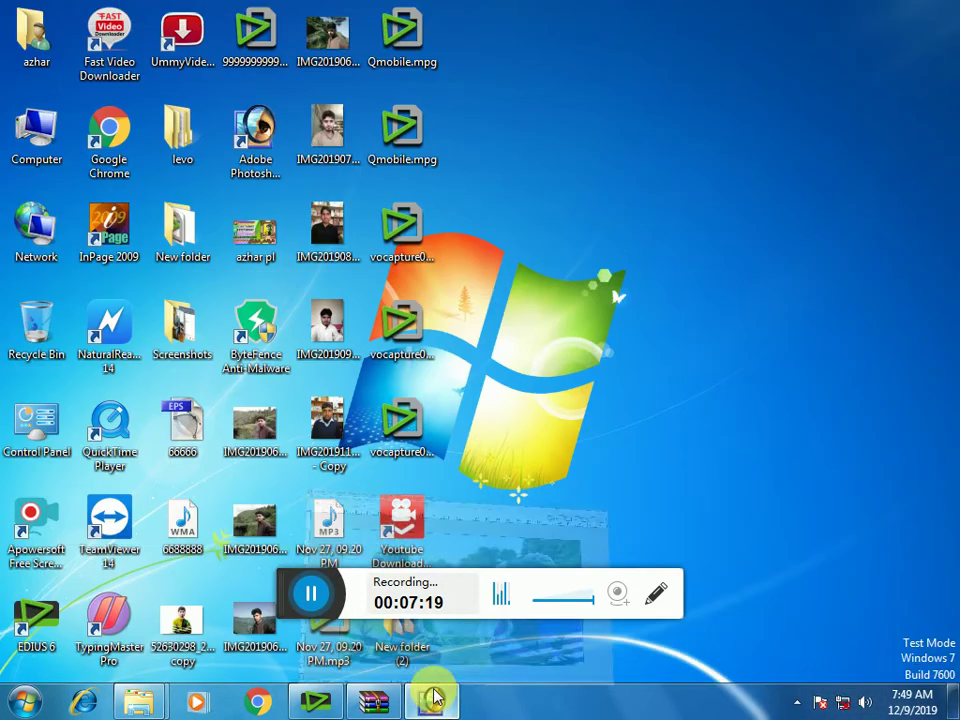
{"action": "left_click", "coordinate": [430, 700]}
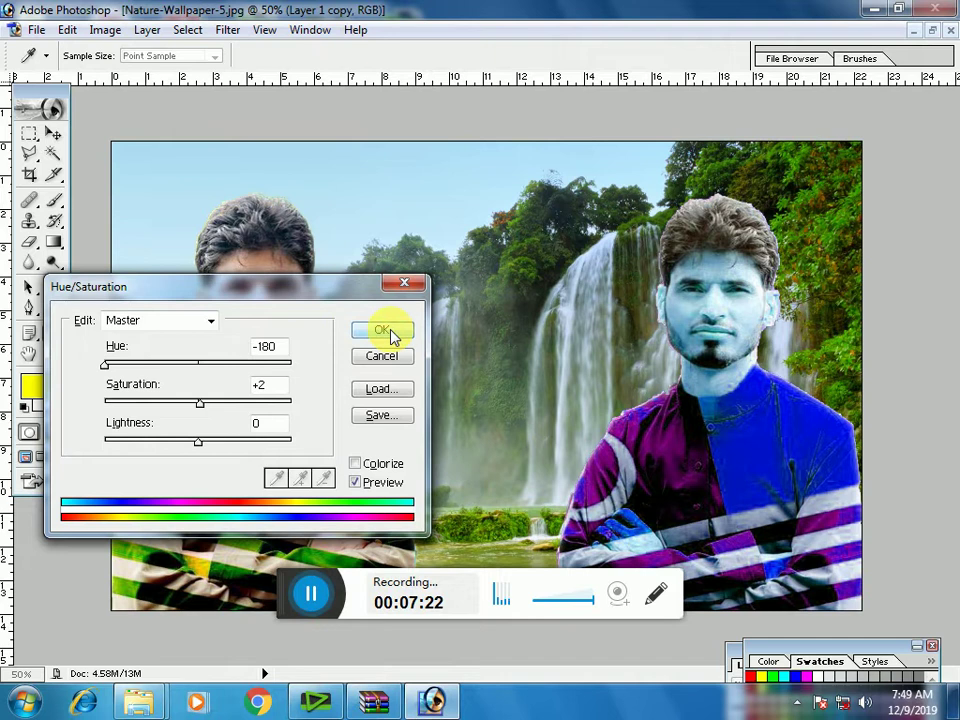
{"action": "left_click", "coordinate": [385, 331]}
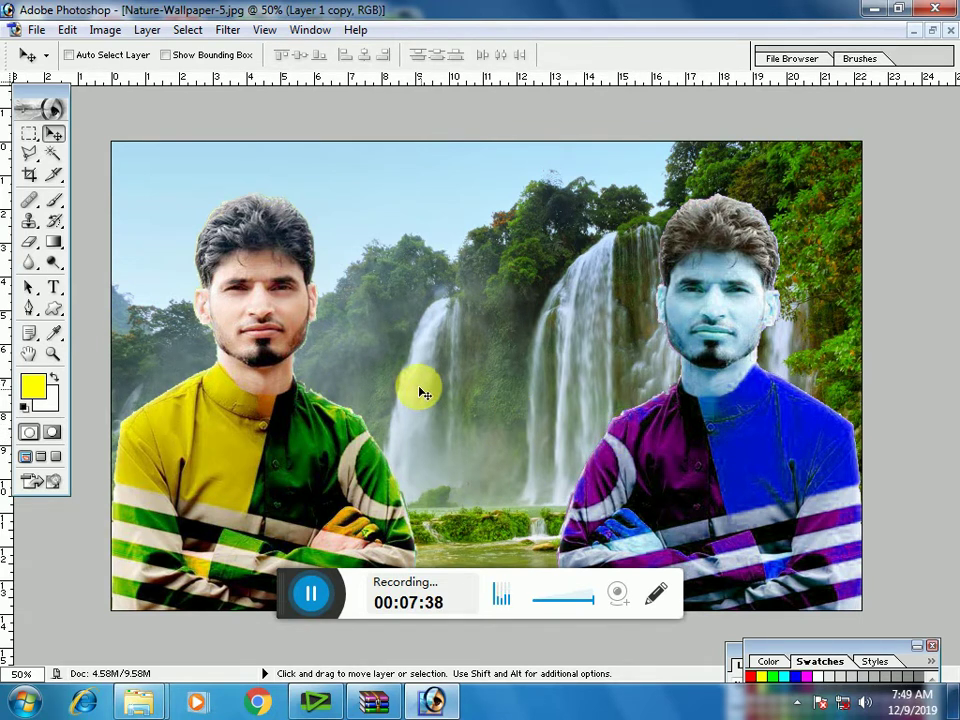
Select Layer 1 and Alt-drag a duplicate of the left man into the image middle
{"action": "right_click", "coordinate": [228, 361]}
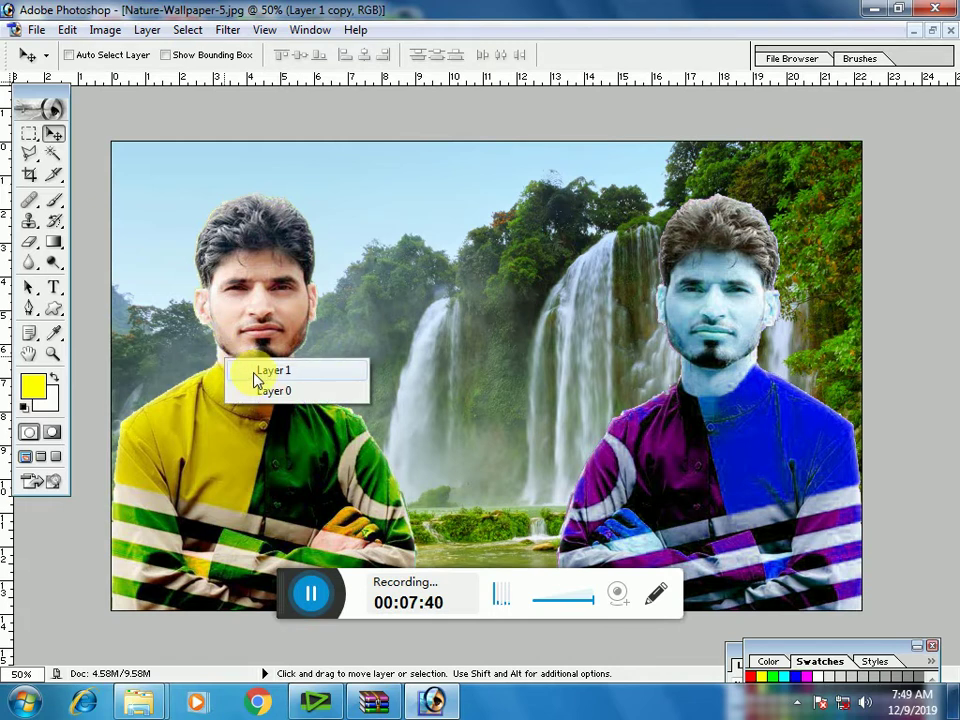
{"action": "left_click", "coordinate": [221, 448]}
{"action": "right_click", "coordinate": [220, 449]}
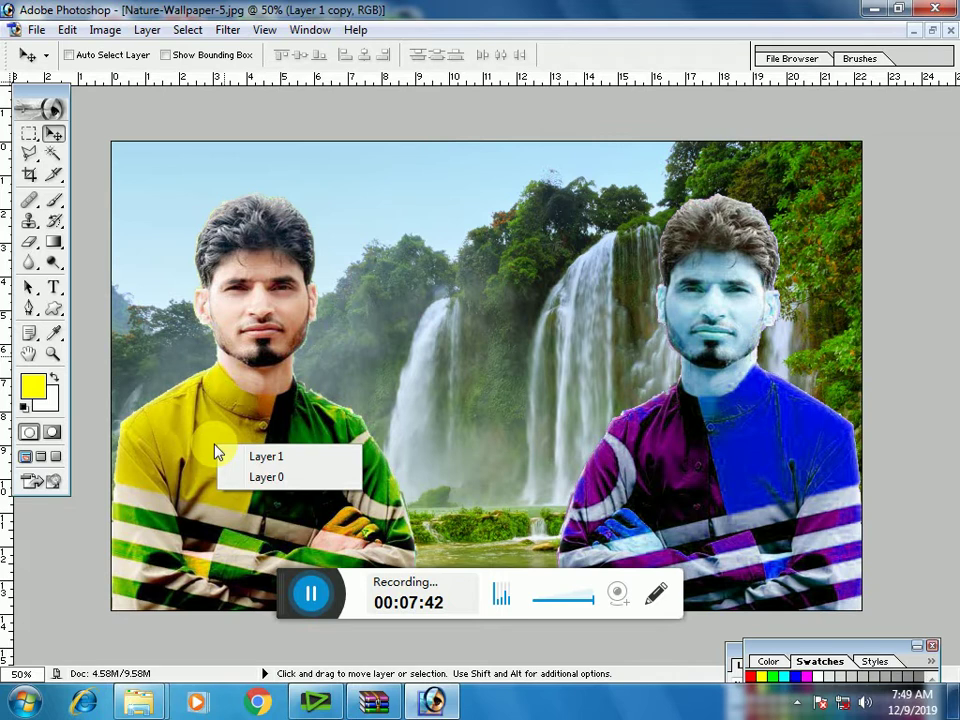
{"action": "left_click", "coordinate": [265, 458]}
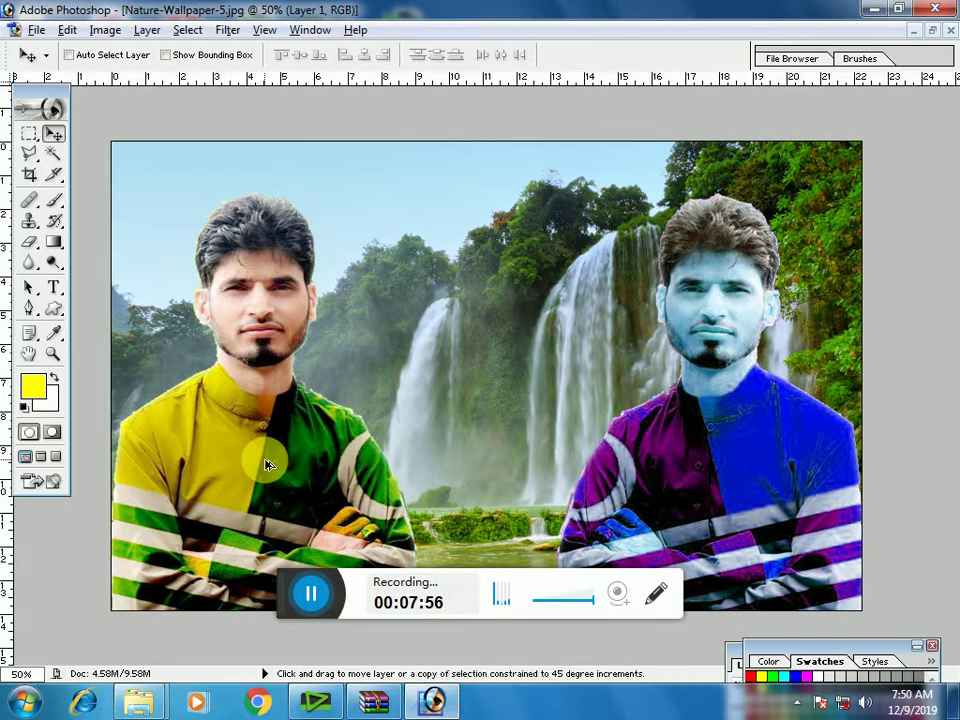
{"action": "left_click_drag", "start_coordinate": [268, 460], "coordinate": [447, 462]}
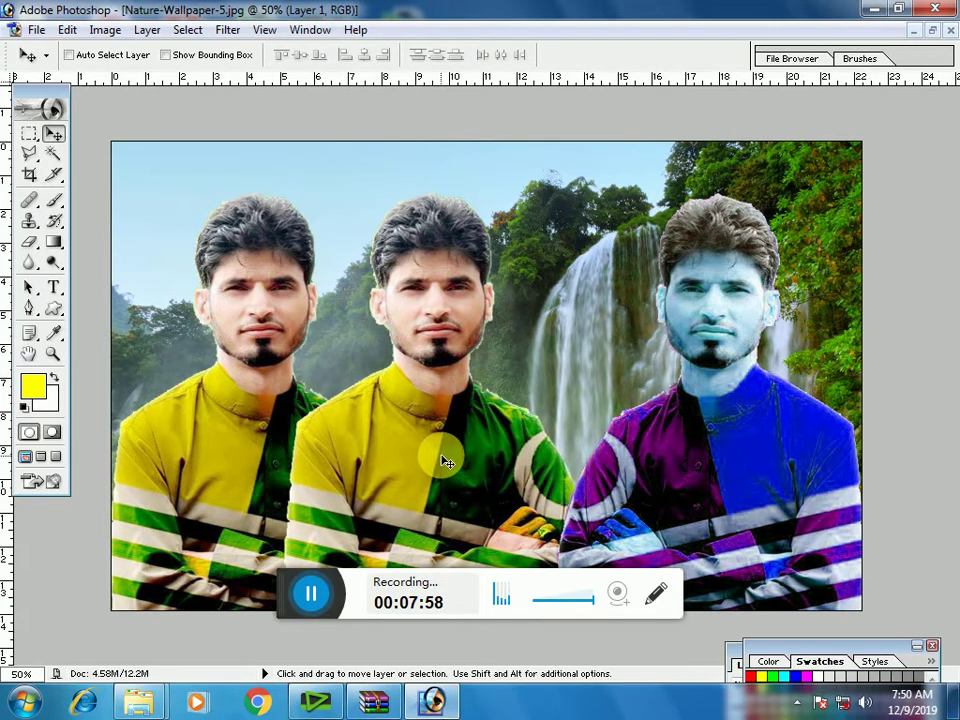
Scale the duplicate to about 44% and place it just left of the purple-blue figure
{"action": "key", "text": "ctrl+t"}
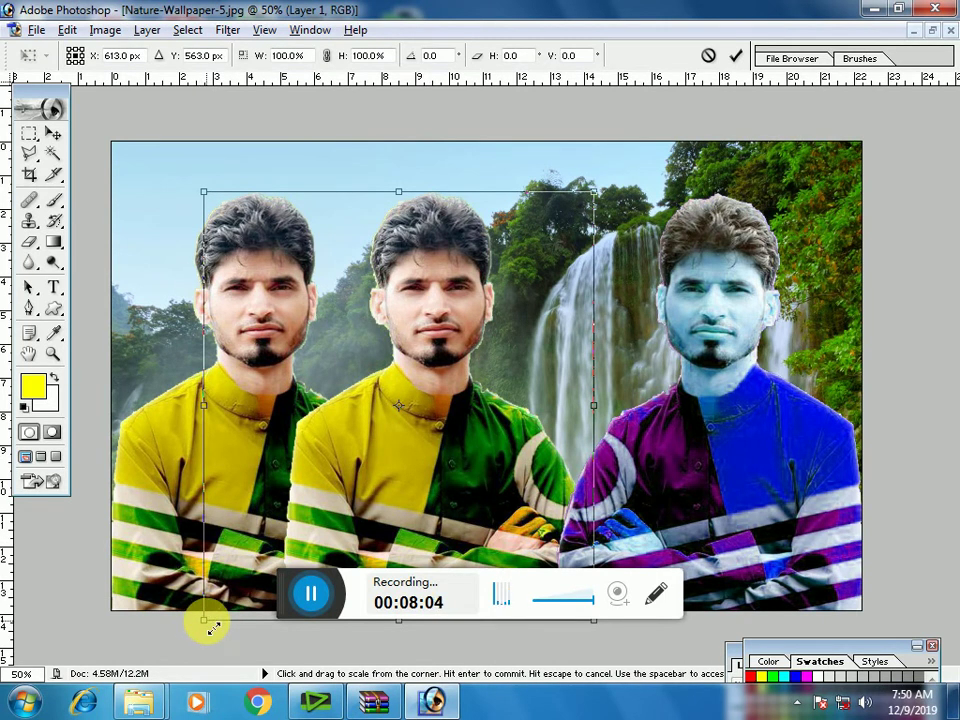
{"action": "left_click_drag", "start_coordinate": [213, 627], "coordinate": [316, 515]}
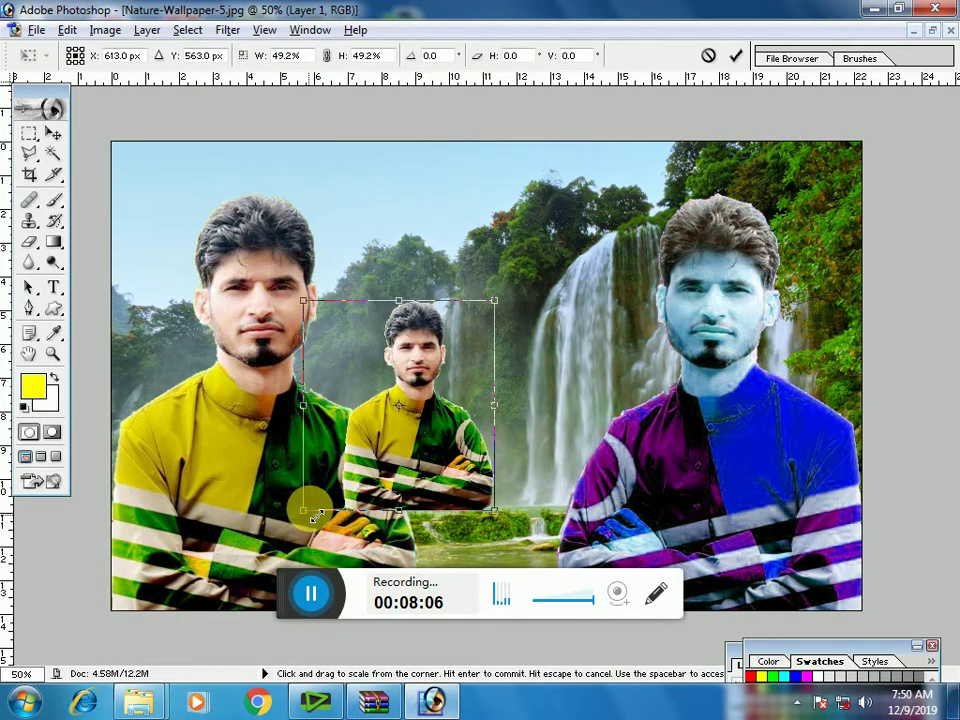
{"action": "left_click_drag", "start_coordinate": [368, 479], "coordinate": [456, 471]}
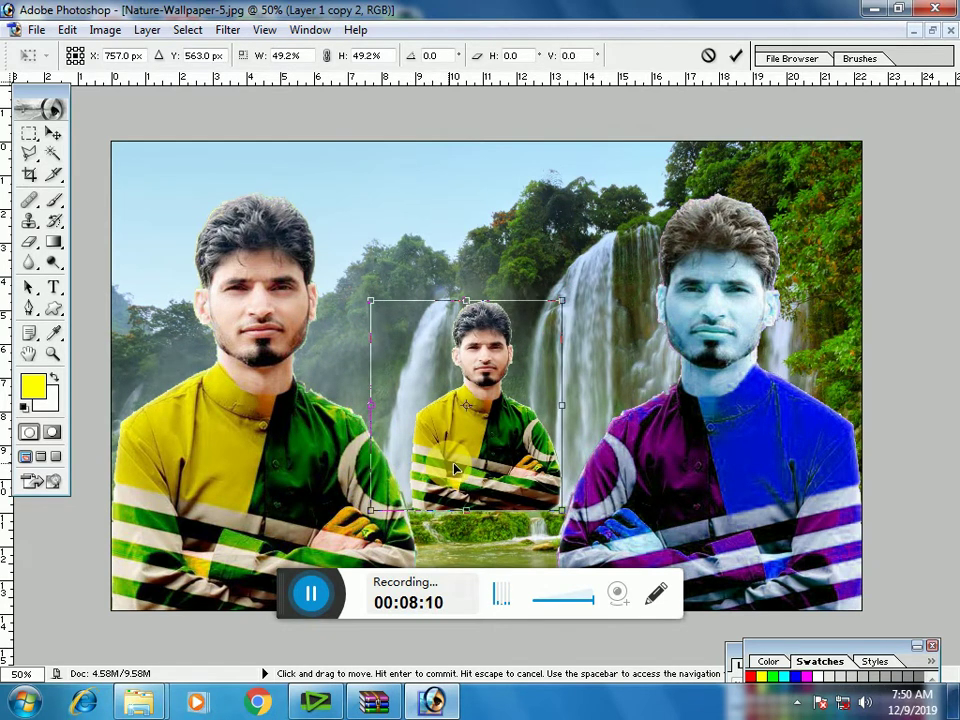
{"action": "left_click_drag", "start_coordinate": [561, 300], "coordinate": [542, 332]}
{"action": "left_click_drag", "start_coordinate": [461, 420], "coordinate": [508, 422]}
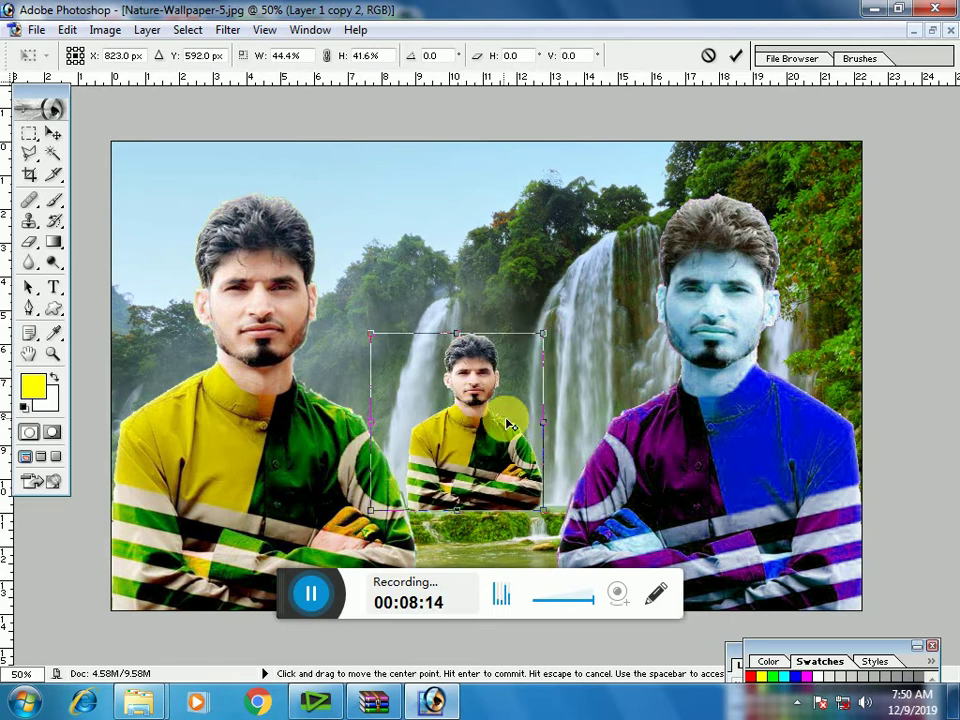
{"action": "left_click_drag", "start_coordinate": [455, 450], "coordinate": [532, 452]}
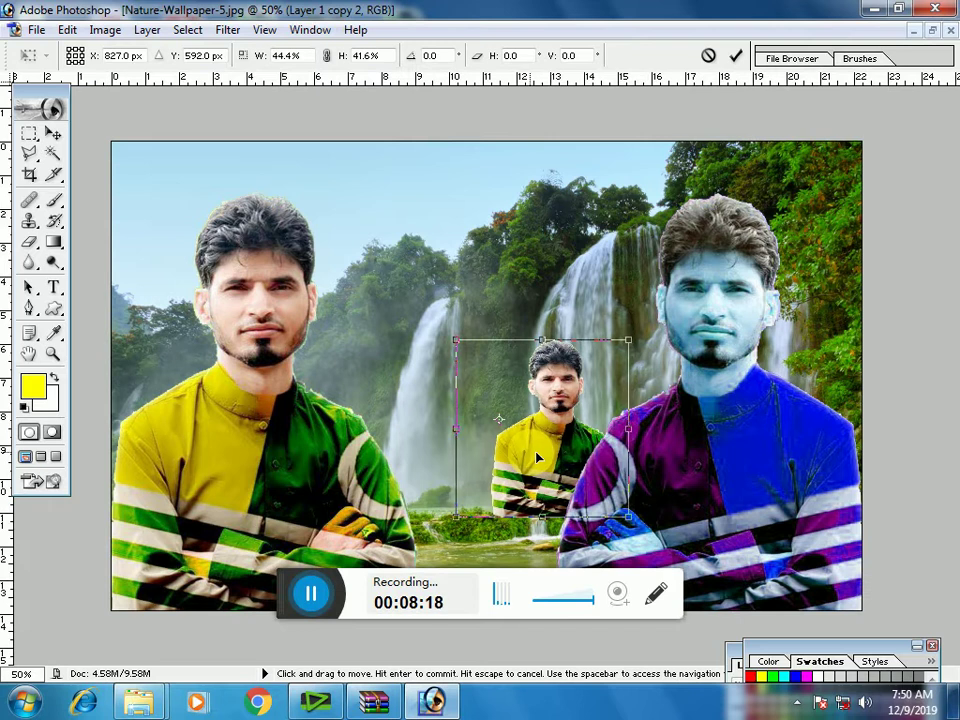
{"action": "left_click_drag", "start_coordinate": [533, 450], "coordinate": [547, 457]}
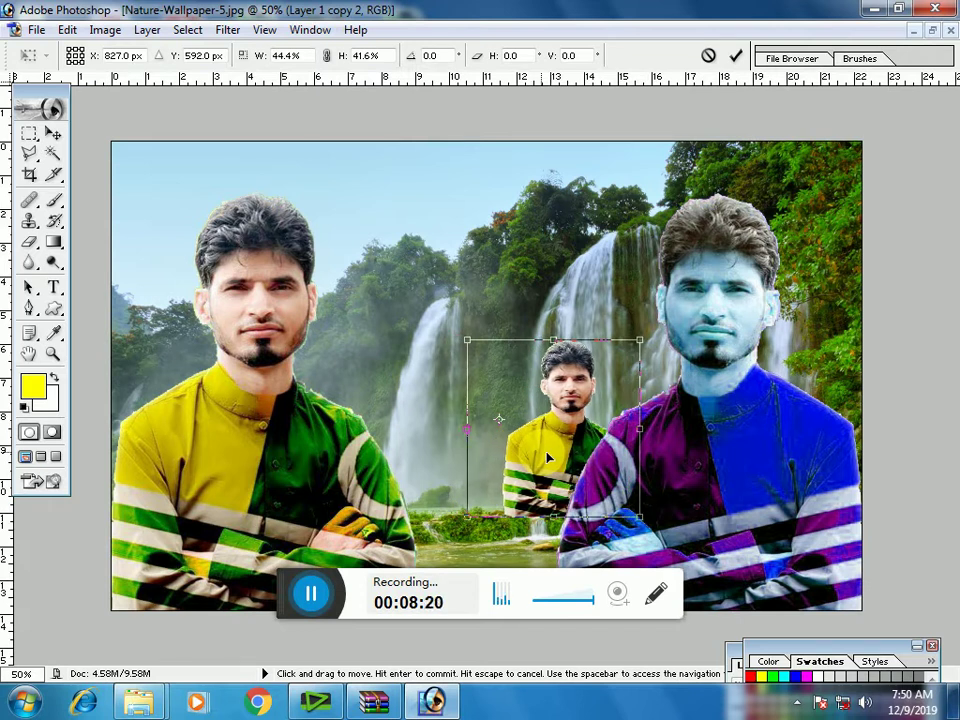
{"action": "key", "text": "Return"}
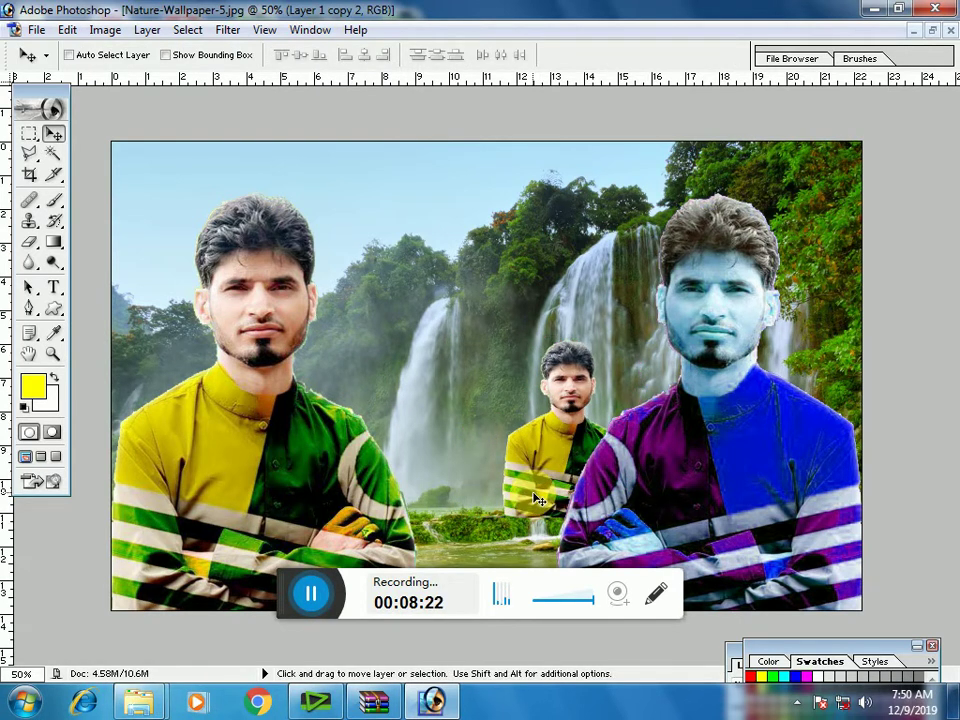
{"action": "left_click", "coordinate": [30, 156]}
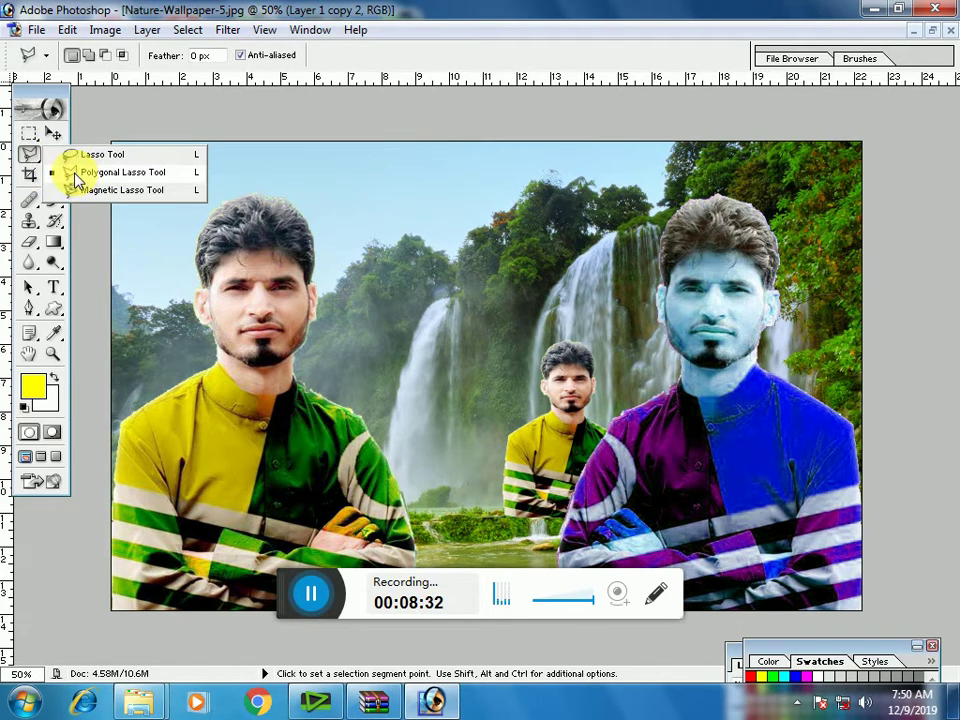
Outline the small centre figure's lower part with the Polygonal Lasso
{"action": "left_click", "coordinate": [76, 174]}
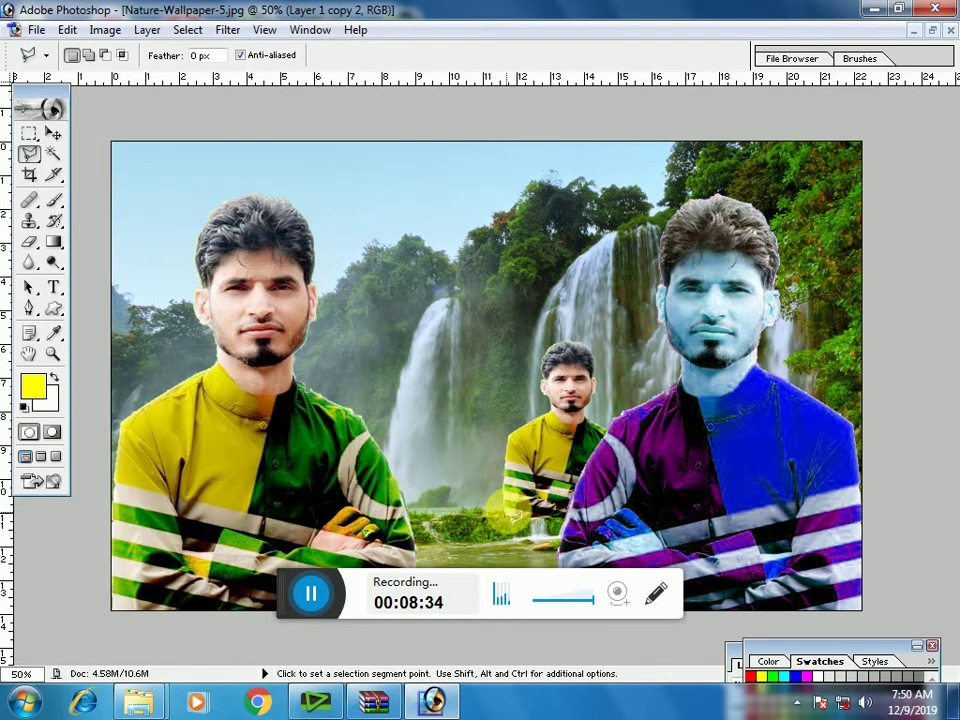
{"action": "left_click", "coordinate": [596, 551]}
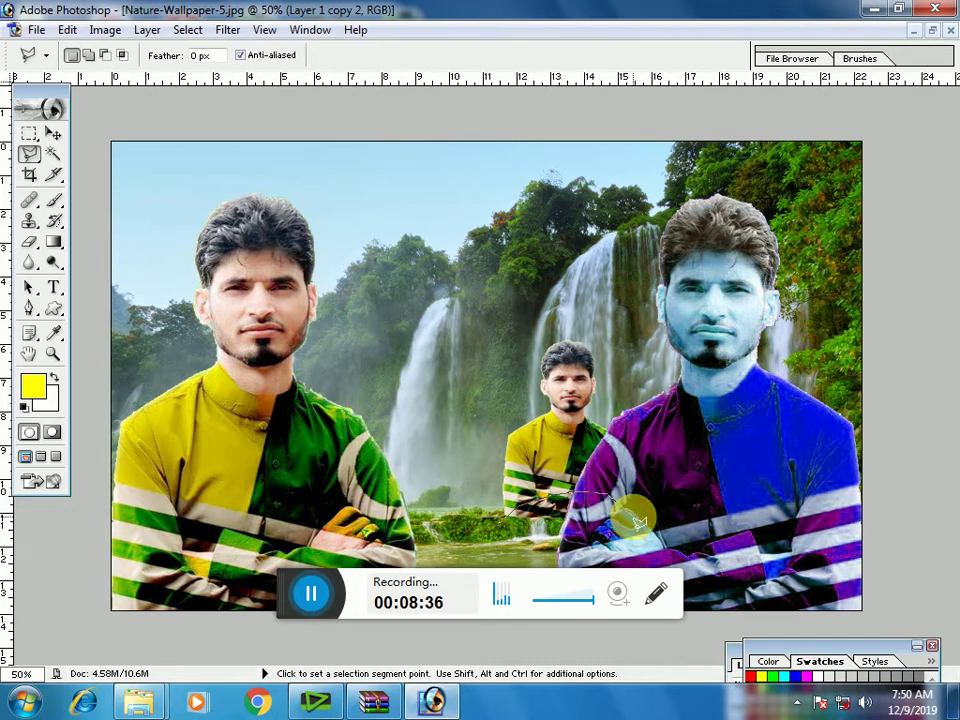
{"action": "double_click", "coordinate": [507, 515]}
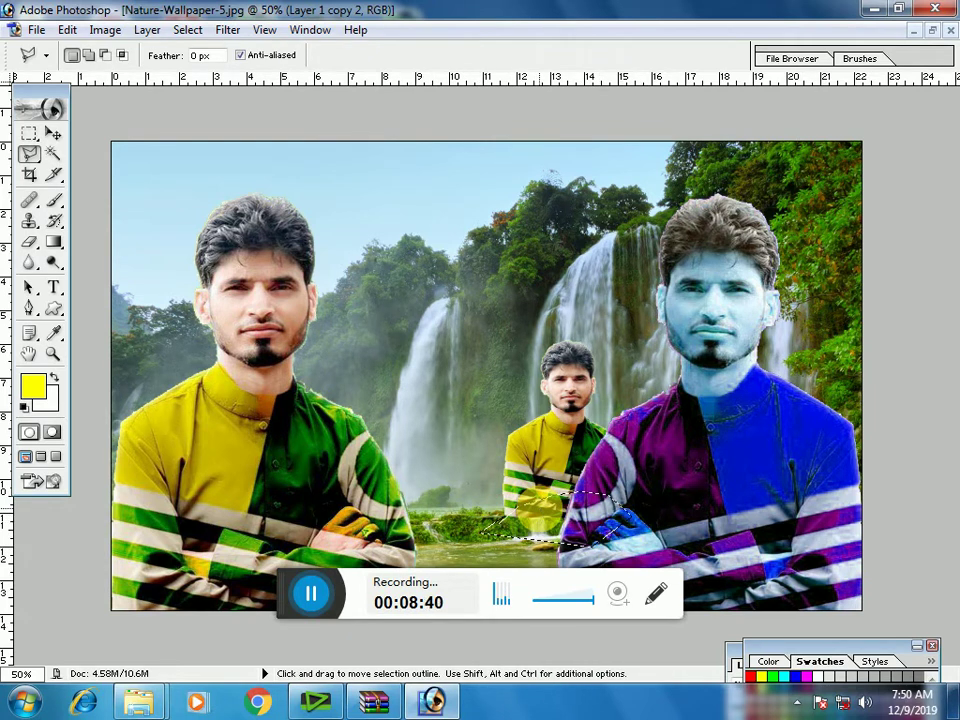
Feather the selection by 50 pixels, then cancel the leftover stray outline
{"action": "right_click", "coordinate": [540, 508]}
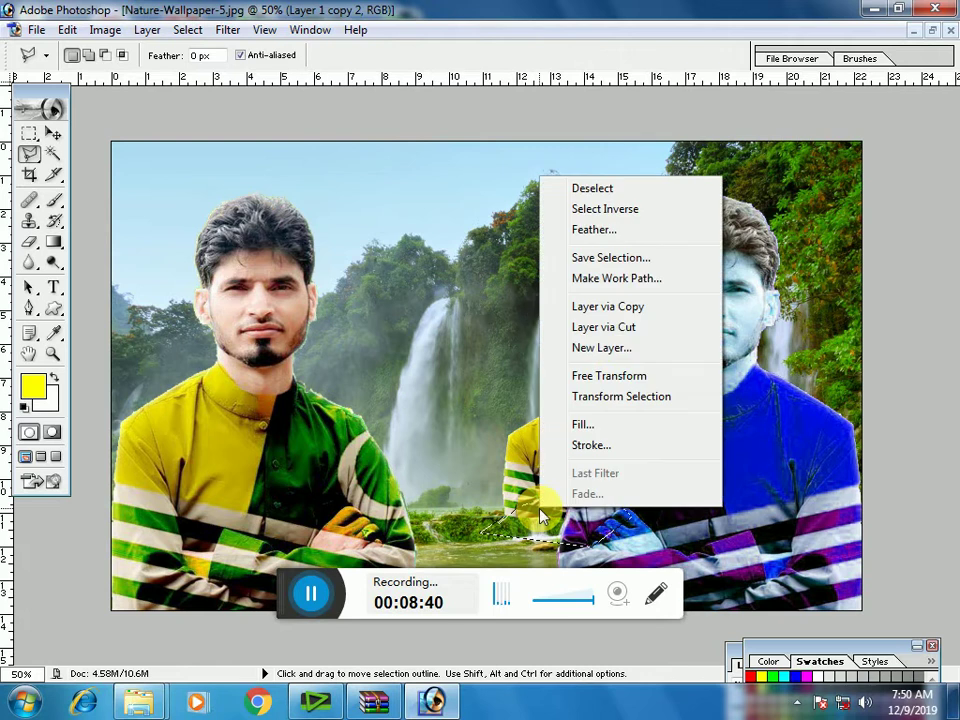
{"action": "left_click", "coordinate": [597, 233]}
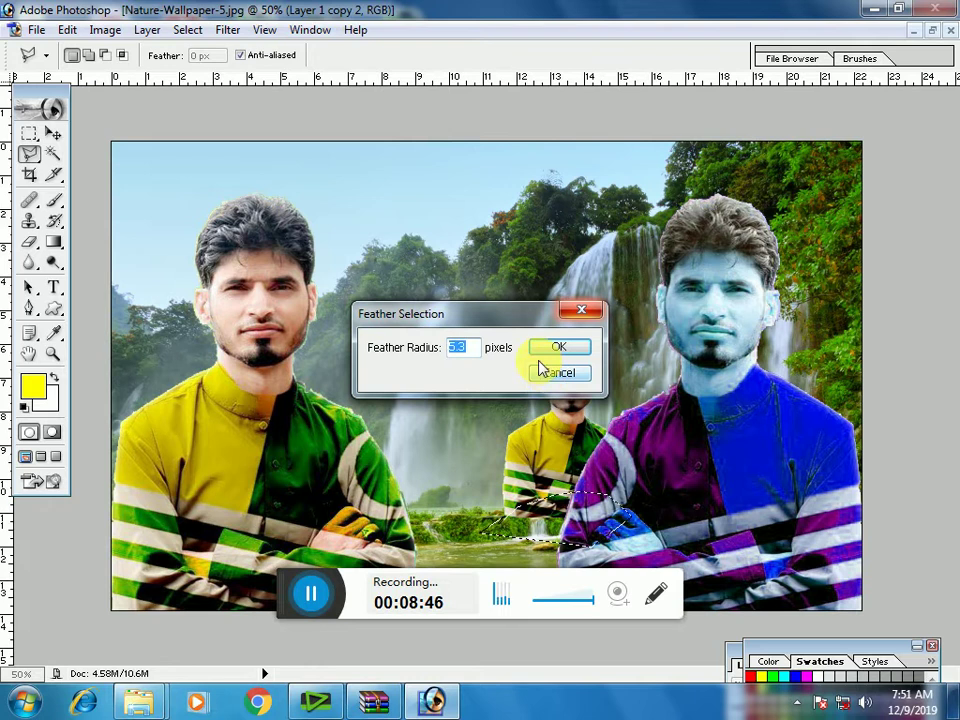
{"action": "type", "text": "50"}
{"action": "double_click", "coordinate": [464, 352]}
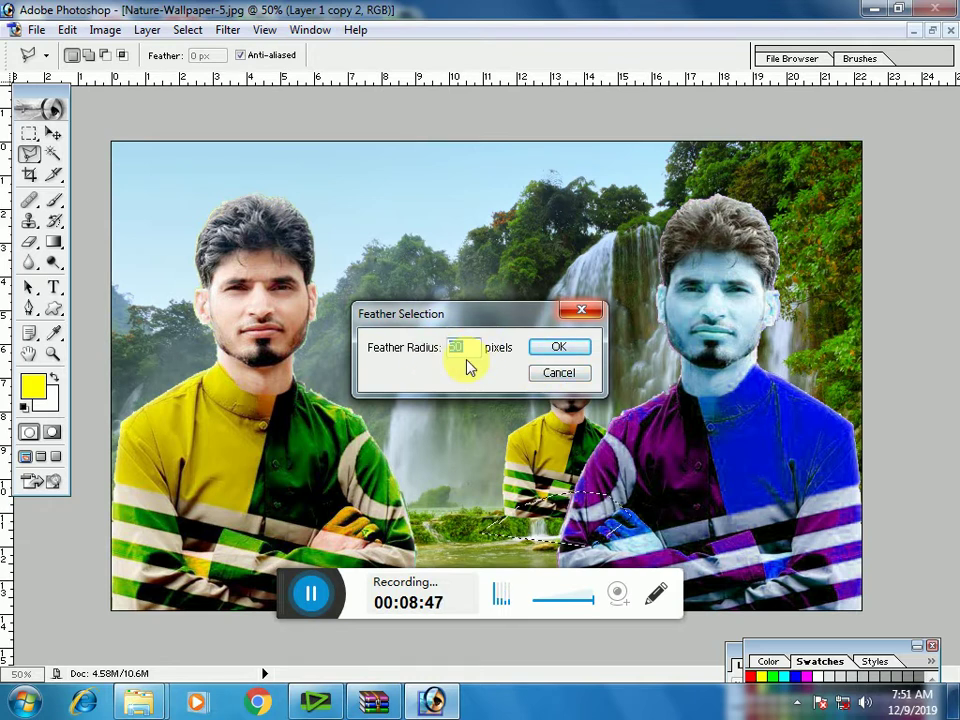
{"action": "type", "text": "50"}
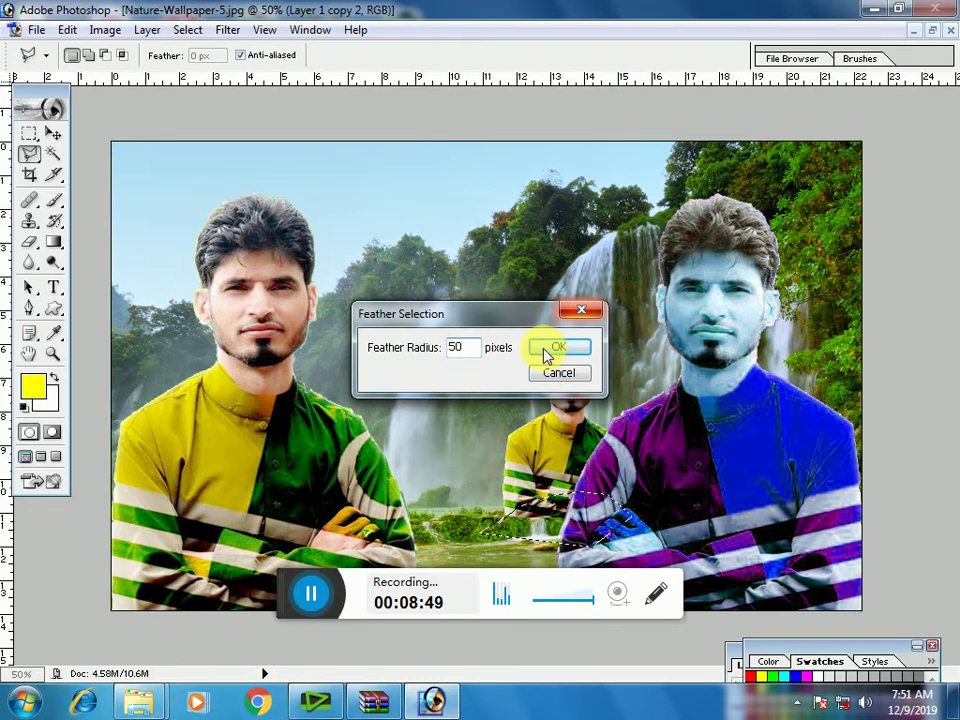
{"action": "left_click", "coordinate": [546, 352]}
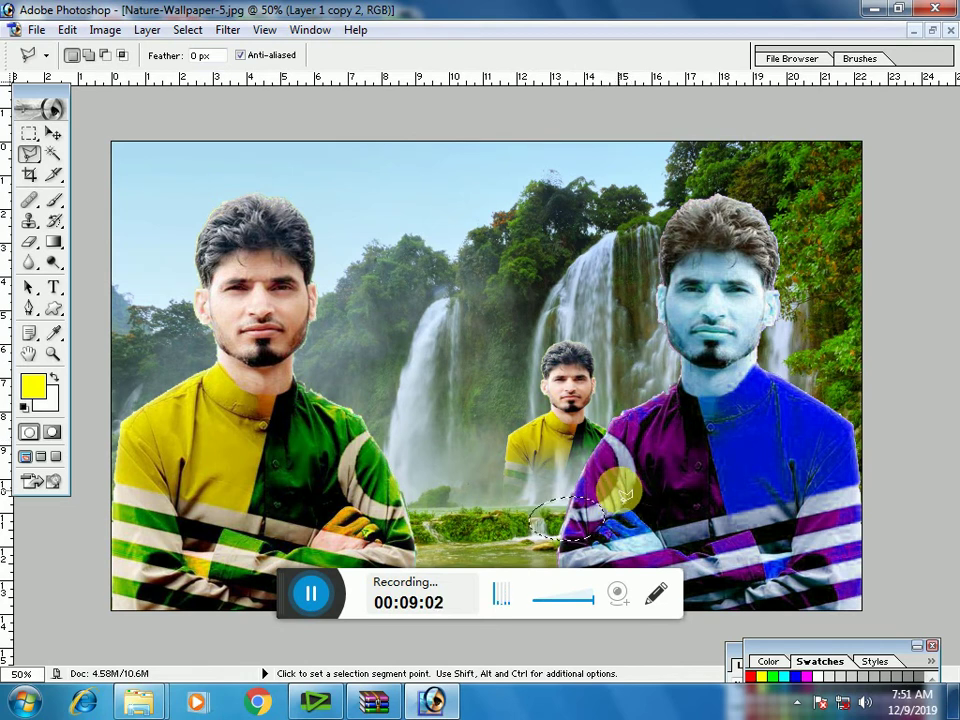
{"action": "scroll", "coordinate": [622, 483], "scroll_direction": "up", "scroll_amount": 1}
{"action": "scroll", "coordinate": [622, 483], "scroll_direction": "up", "scroll_amount": 1}
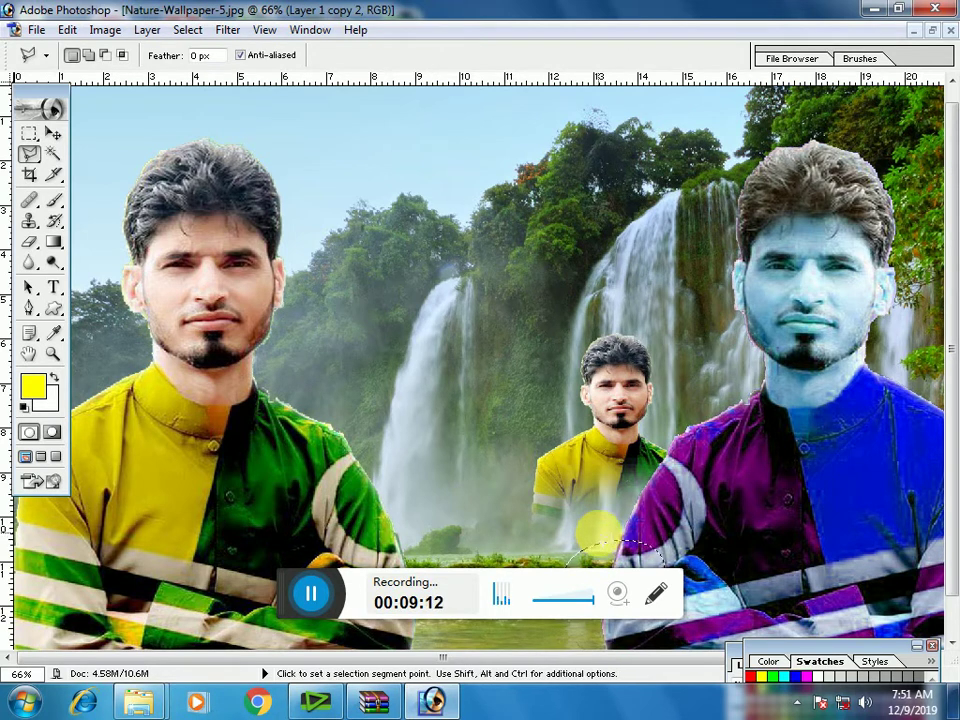
{"action": "key", "text": "Escape"}
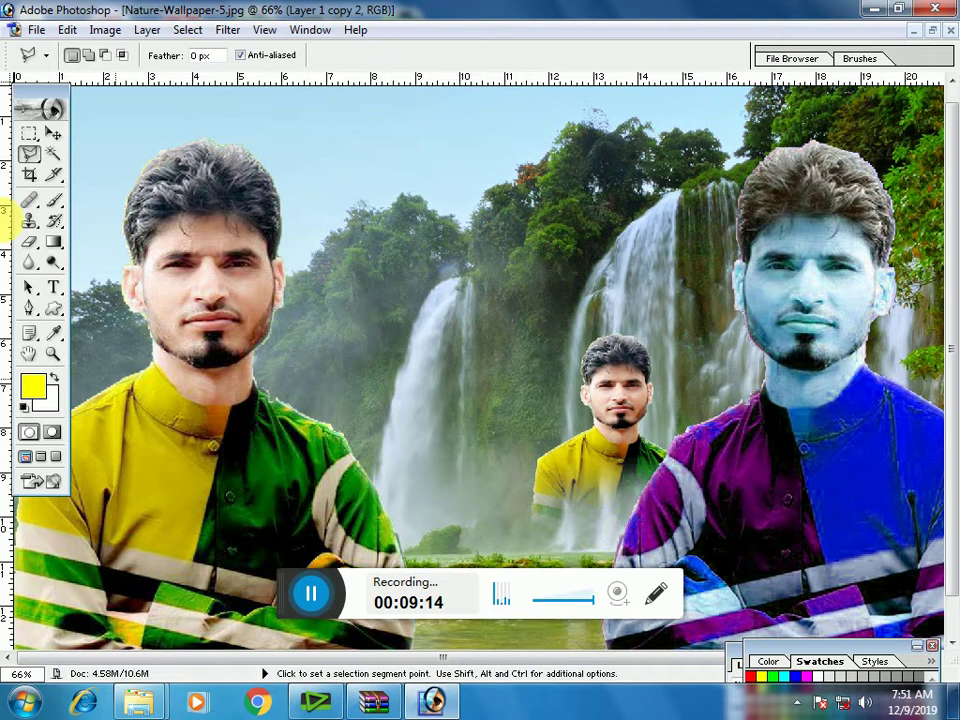
Select Layer 1 and duplicate the left man, moving the copy to the right
{"action": "left_click", "coordinate": [53, 131]}
{"action": "right_click", "coordinate": [188, 305]}
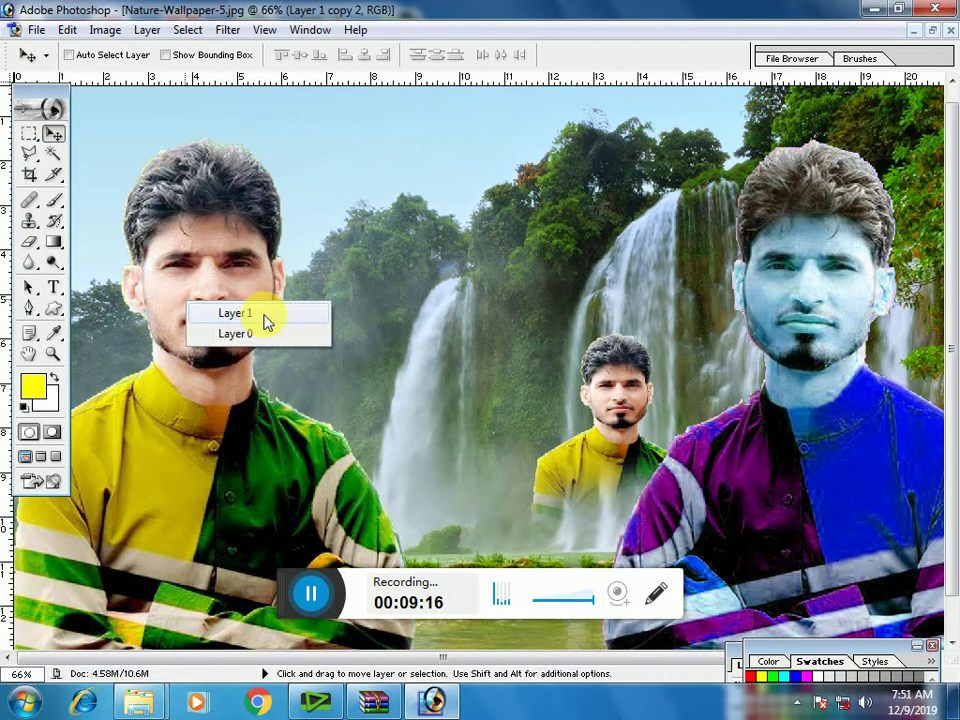
{"action": "left_click", "coordinate": [263, 318]}
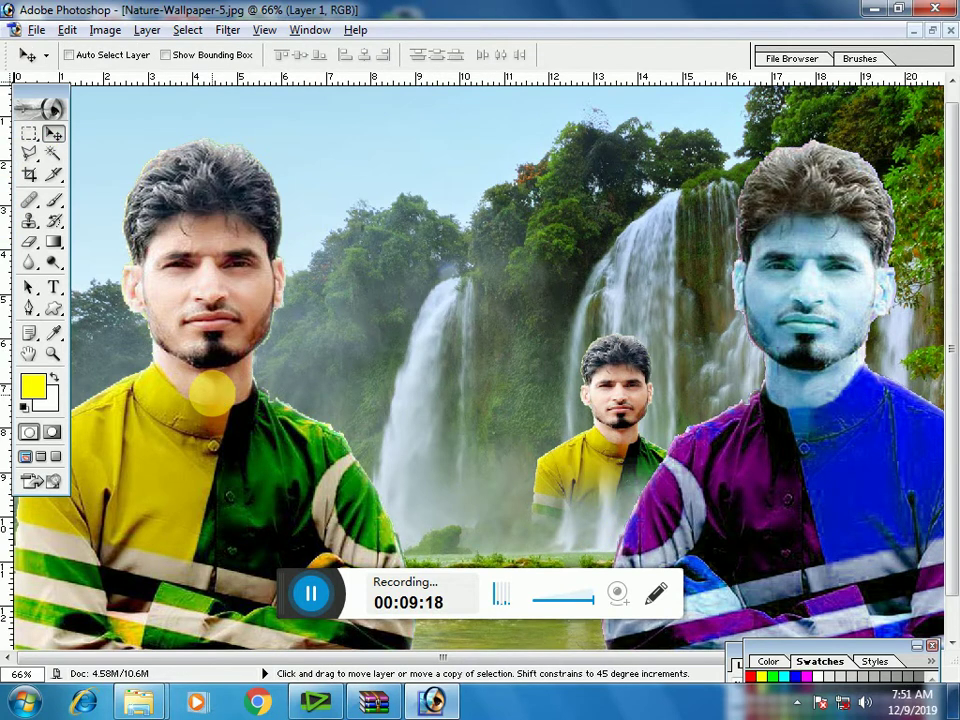
{"action": "left_click_drag", "start_coordinate": [208, 392], "coordinate": [402, 383]}
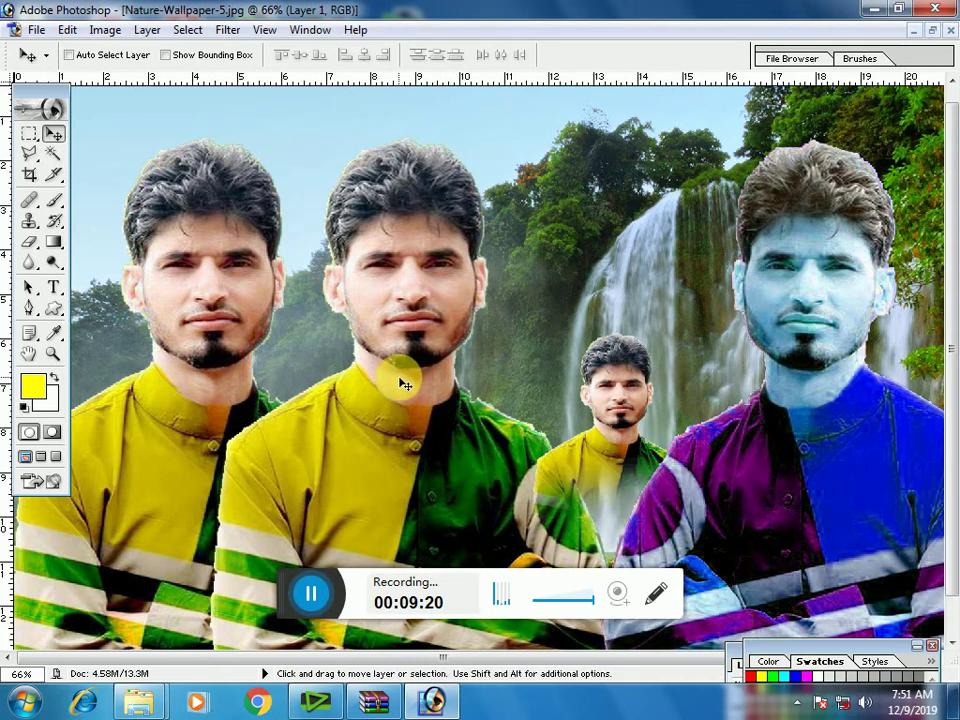
Flip the new copy horizontally and shrink it into the centre of the scene
{"action": "key", "text": "ctrl+t"}
{"action": "right_click", "coordinate": [398, 370]}
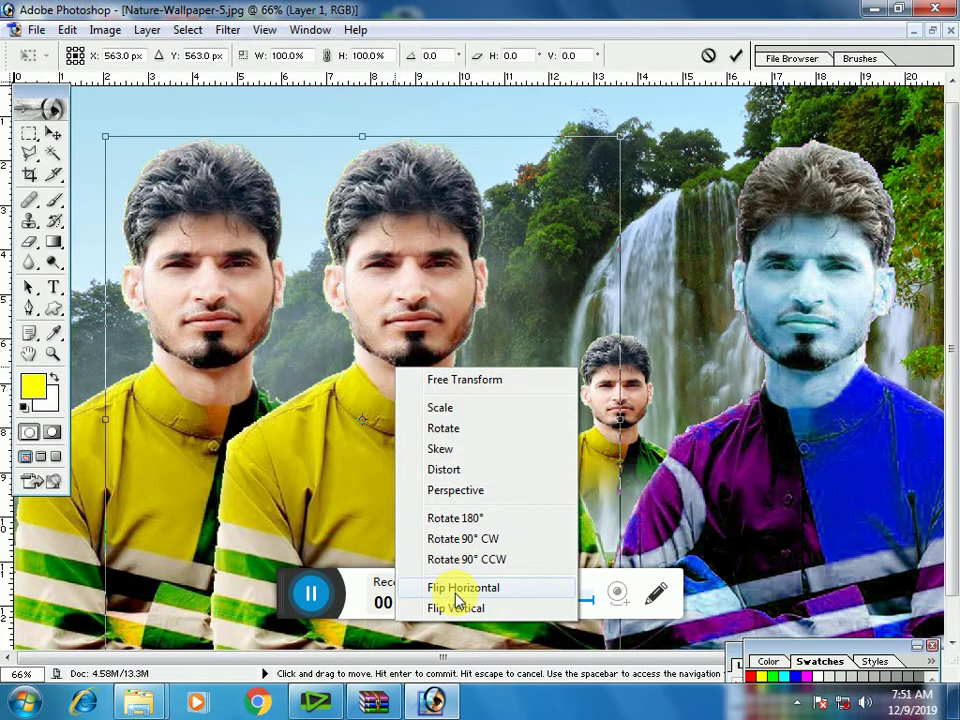
{"action": "left_click", "coordinate": [456, 590]}
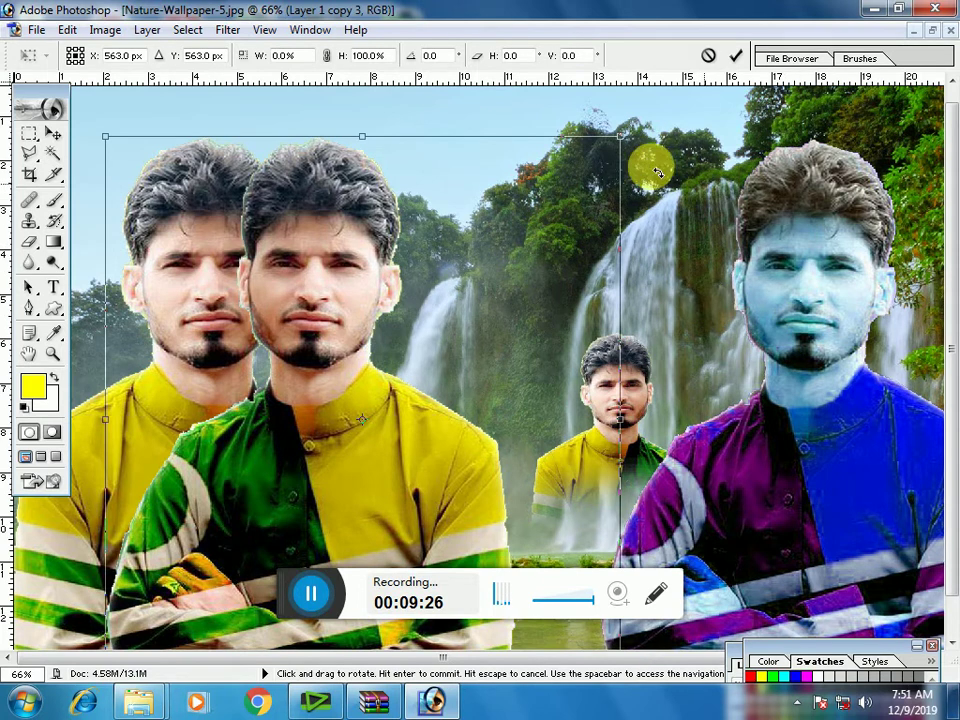
{"action": "mouse_move", "coordinate": [619, 137]}
{"action": "left_mouse_down"}
{"action": "mouse_move", "coordinate": [594, 176]}
{"action": "mouse_move", "coordinate": [351, 409]}
{"action": "left_mouse_up"}
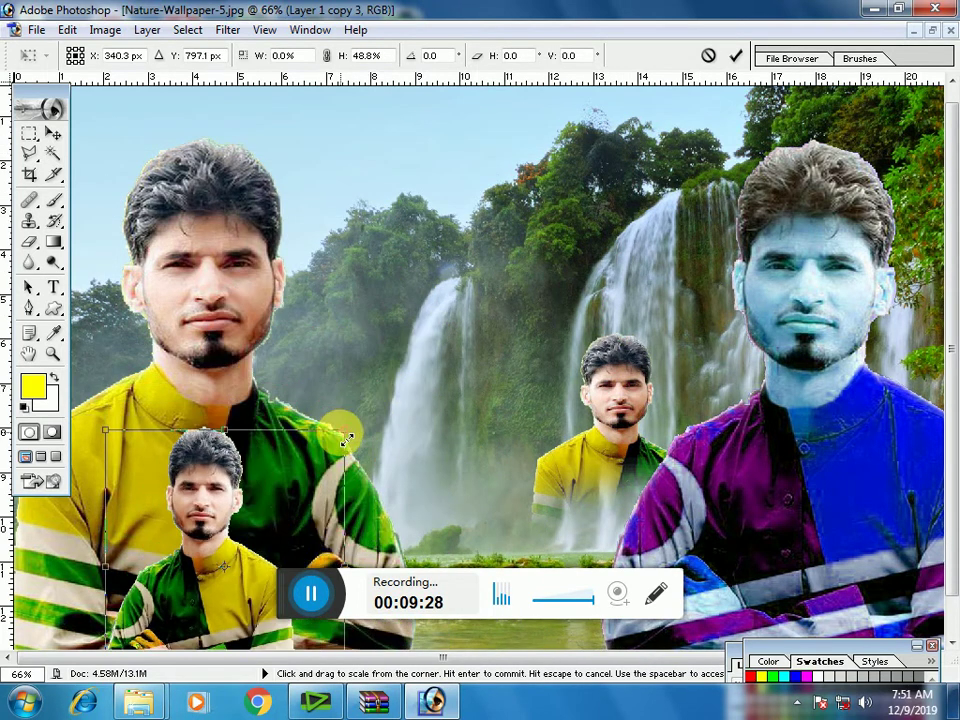
{"action": "mouse_move", "coordinate": [251, 531]}
{"action": "left_mouse_down"}
{"action": "mouse_move", "coordinate": [424, 416]}
{"action": "mouse_move", "coordinate": [477, 396]}
{"action": "left_mouse_up"}
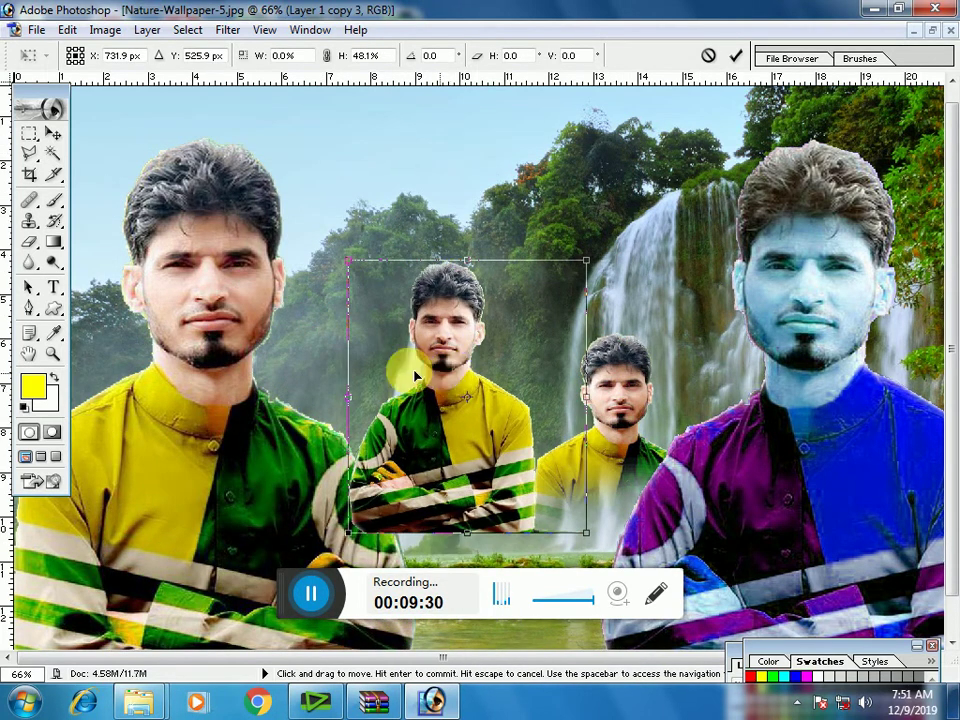
{"action": "left_click_drag", "start_coordinate": [383, 317], "coordinate": [407, 343]}
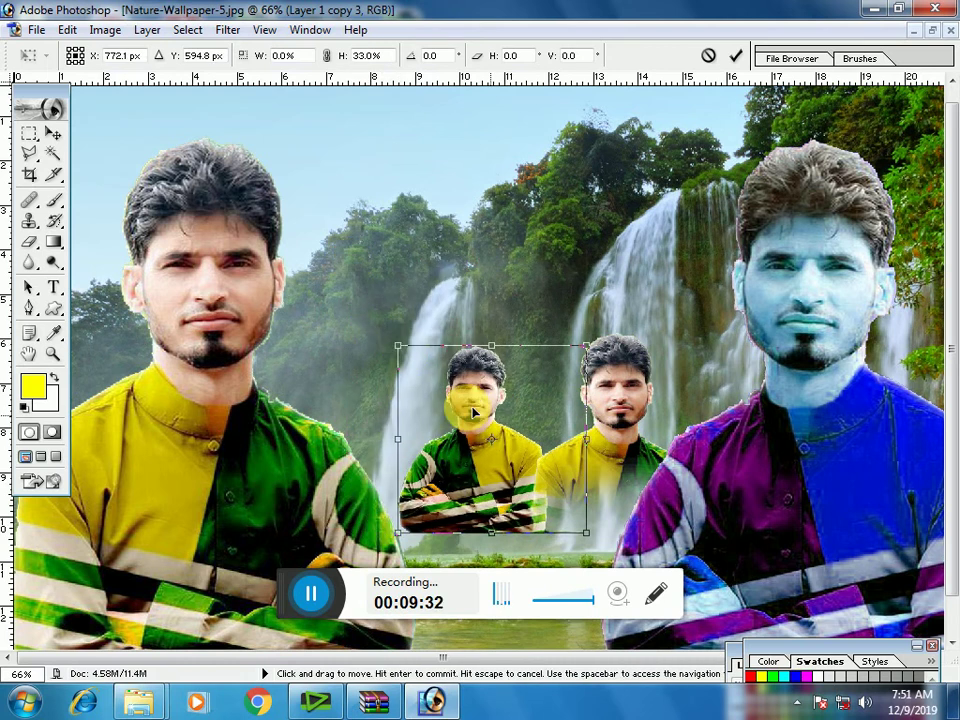
{"action": "left_click_drag", "start_coordinate": [456, 392], "coordinate": [390, 362]}
{"action": "key", "text": "Return"}
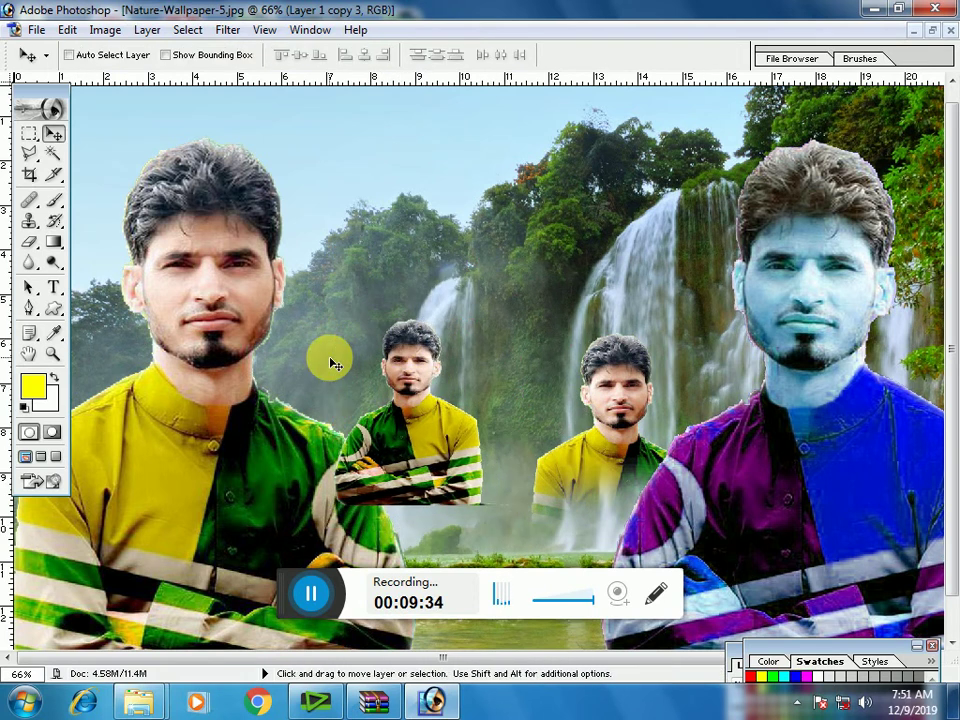
Reposition the small mirrored copy down toward the waterline and slightly right
{"action": "key", "text": "ctrl+z"}
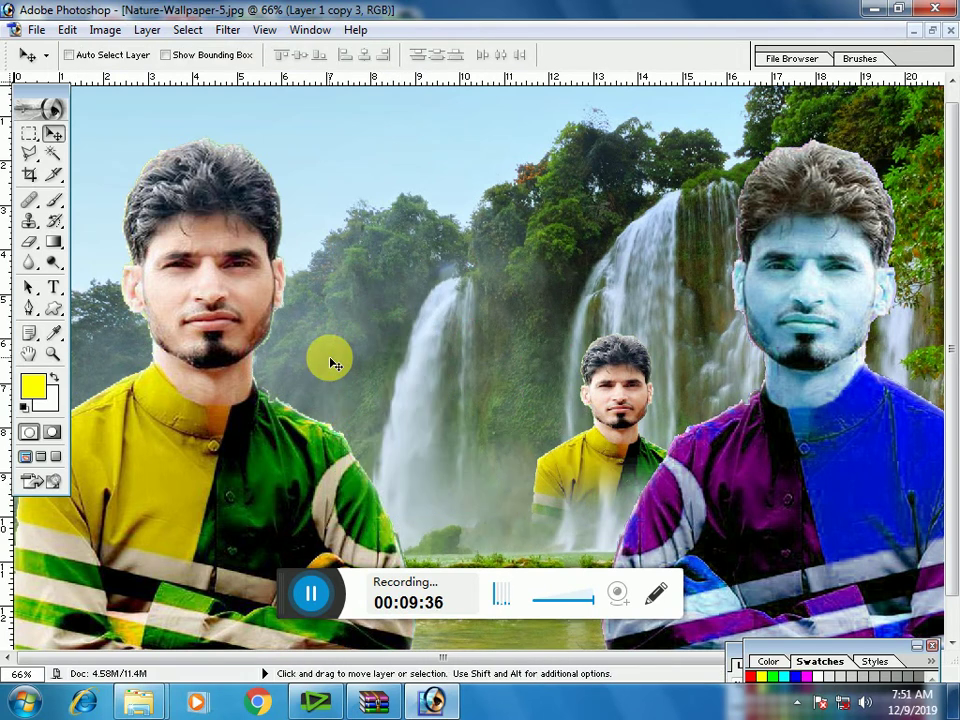
{"action": "key", "text": "alt"}
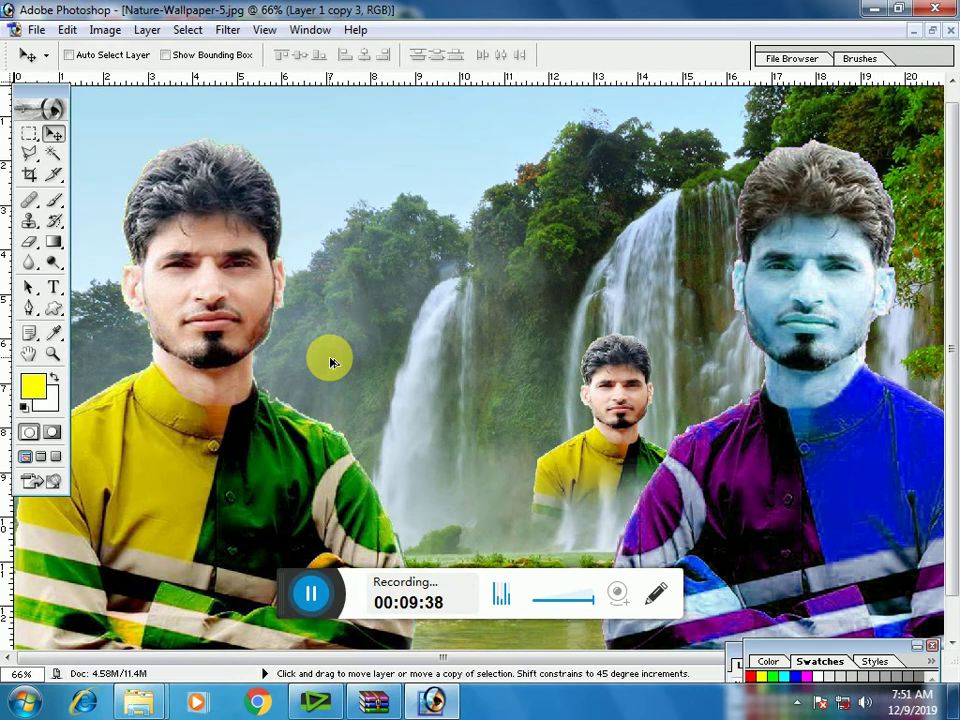
{"action": "key", "text": "ctrl+z"}
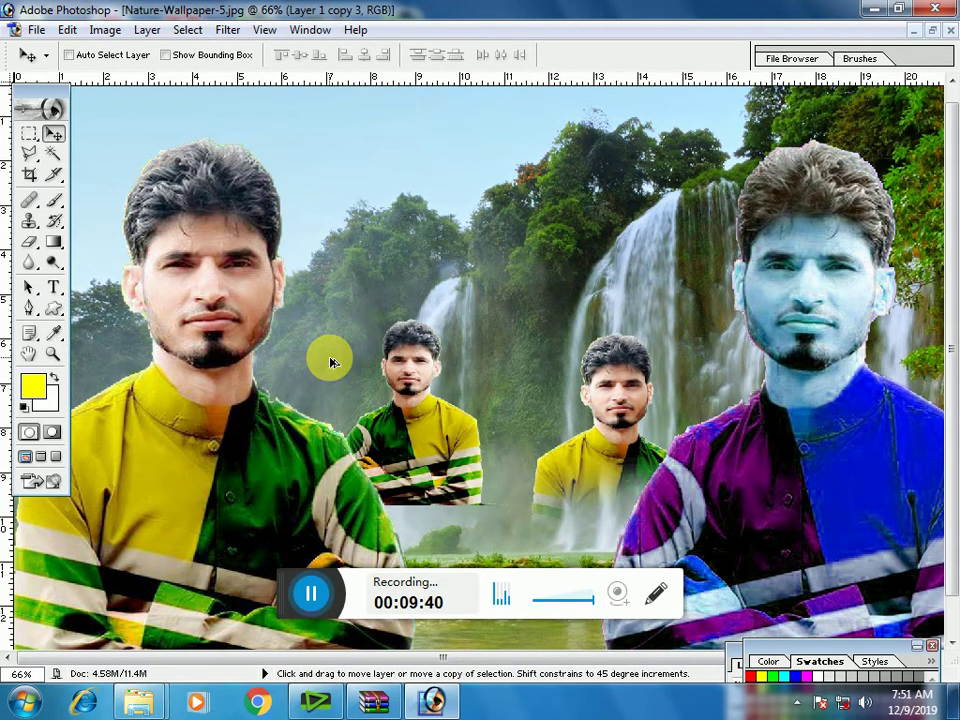
{"action": "left_click_drag", "start_coordinate": [428, 434], "coordinate": [434, 487]}
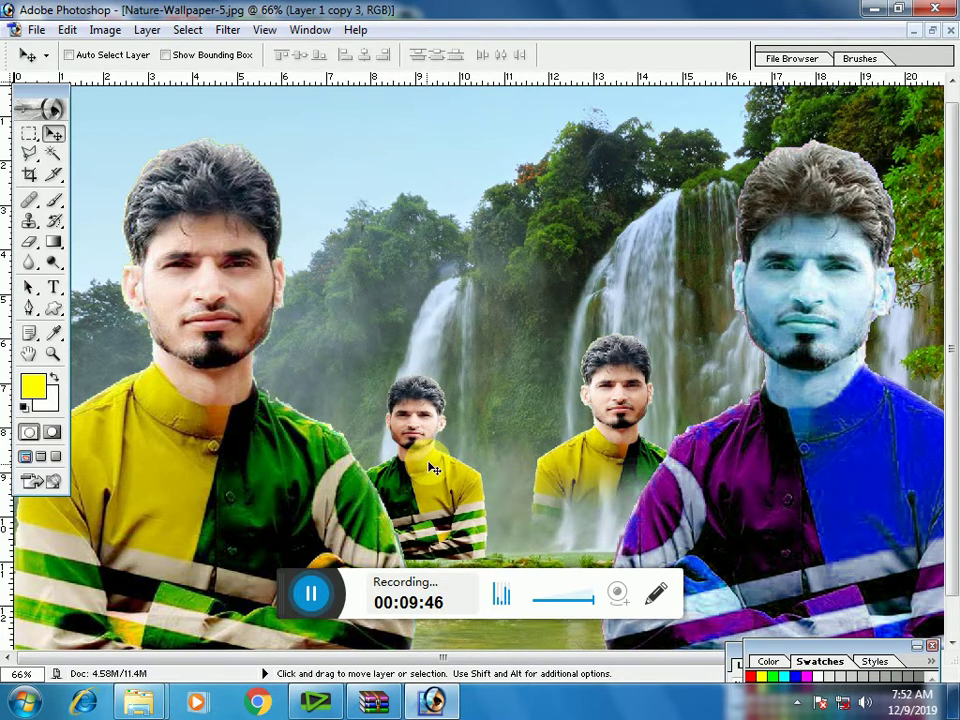
{"action": "left_click_drag", "start_coordinate": [432, 468], "coordinate": [447, 453]}
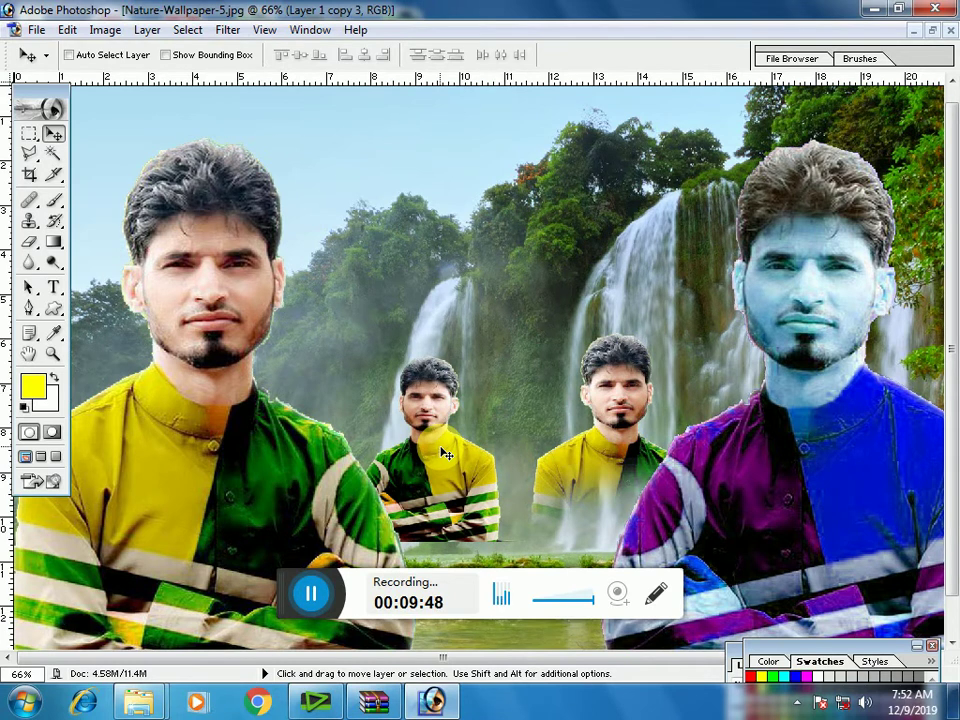
Enlarge the middle copy to about 126% width and 148% height
{"action": "key", "text": "ctrl+t"}
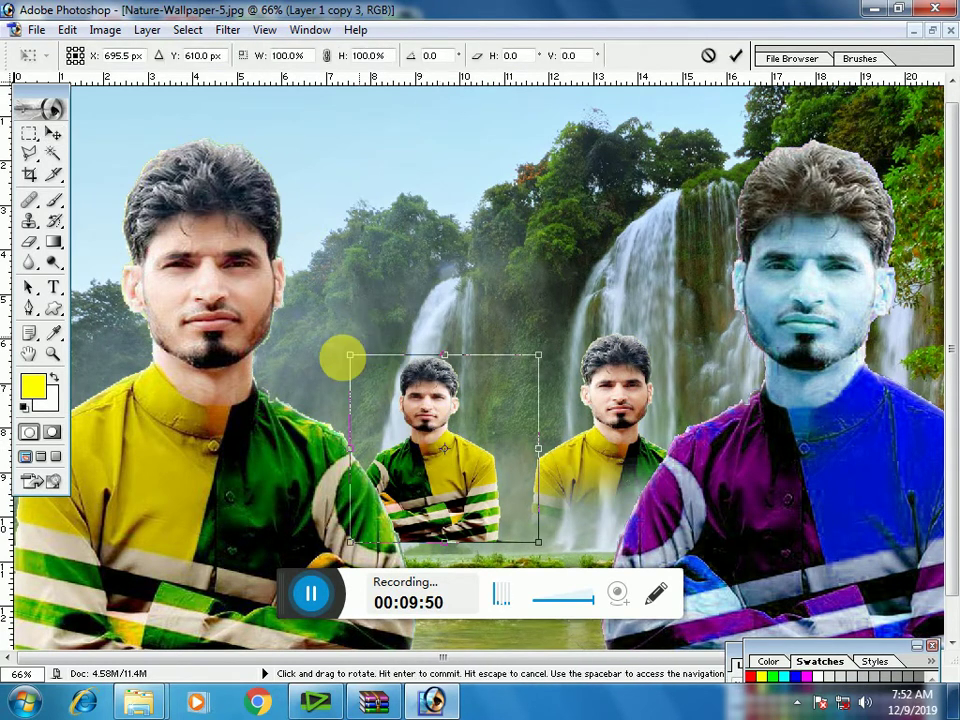
{"action": "left_click_drag", "start_coordinate": [348, 354], "coordinate": [317, 268]}
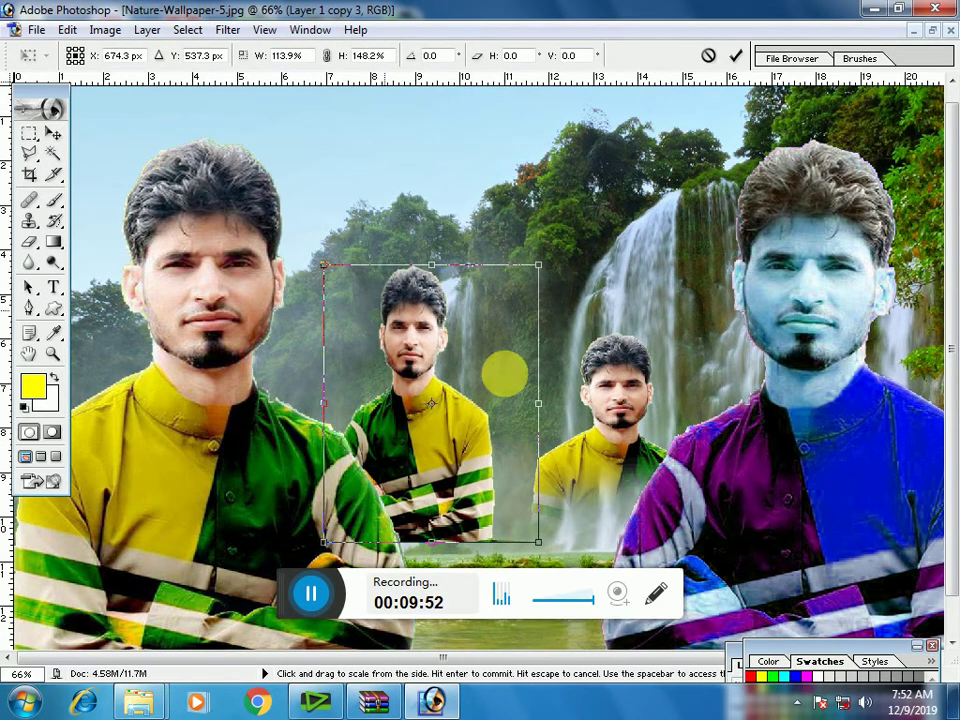
{"action": "left_click_drag", "start_coordinate": [535, 430], "coordinate": [561, 446]}
{"action": "left_click_drag", "start_coordinate": [495, 449], "coordinate": [498, 461]}
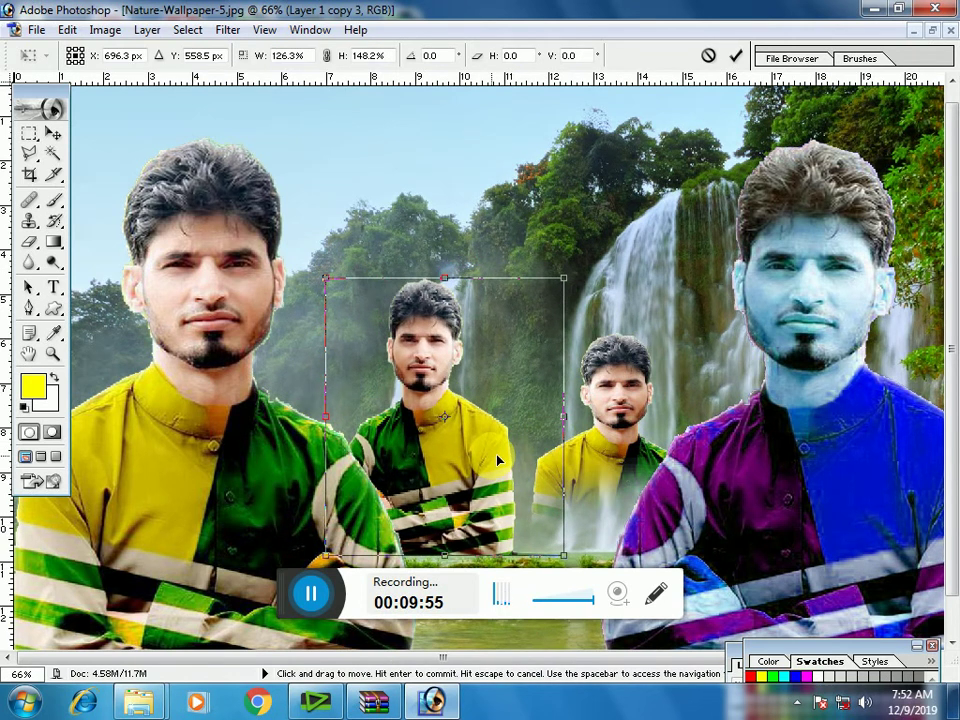
{"action": "key", "text": "Return"}
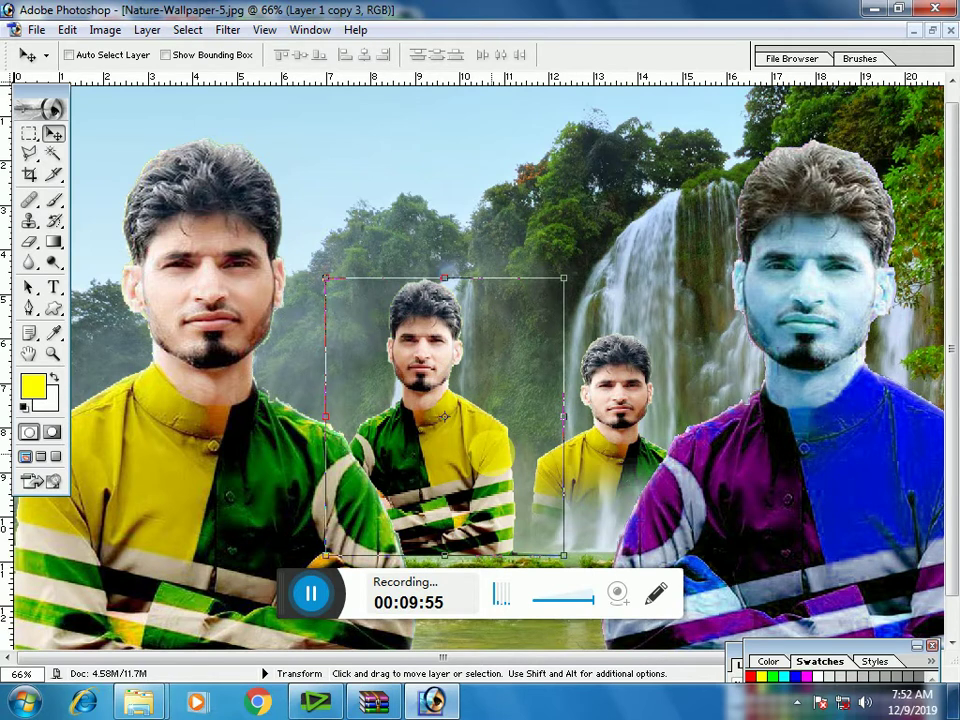
Set the middle copy's opacity with number keys until it looks like a semi-transparent ghost
{"action": "left_click", "coordinate": [493, 445]}
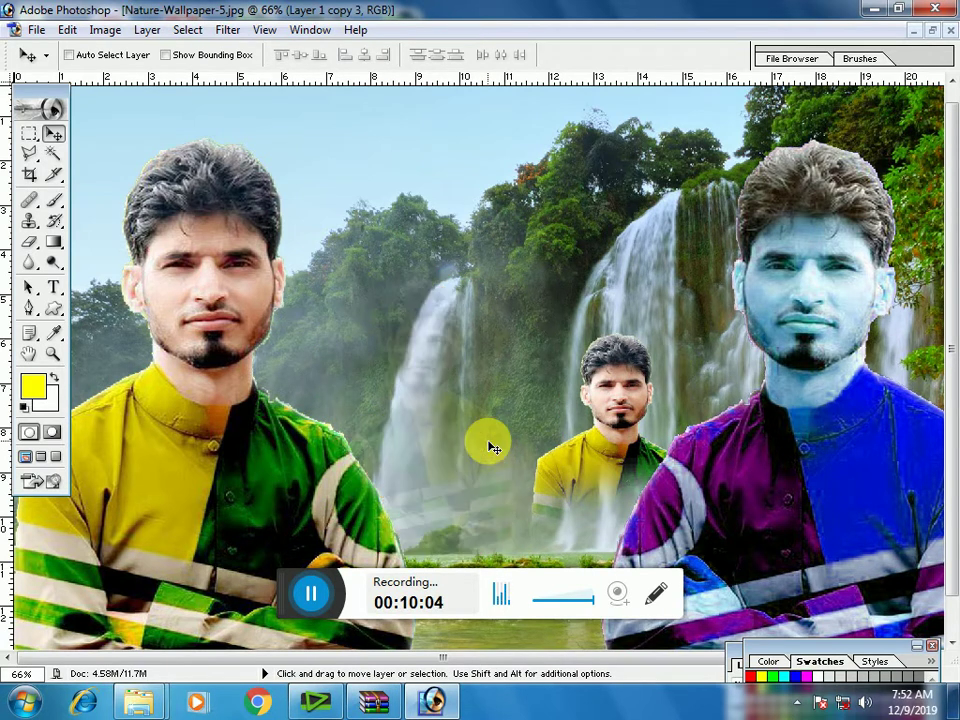
{"action": "key", "text": "ctrl+z"}
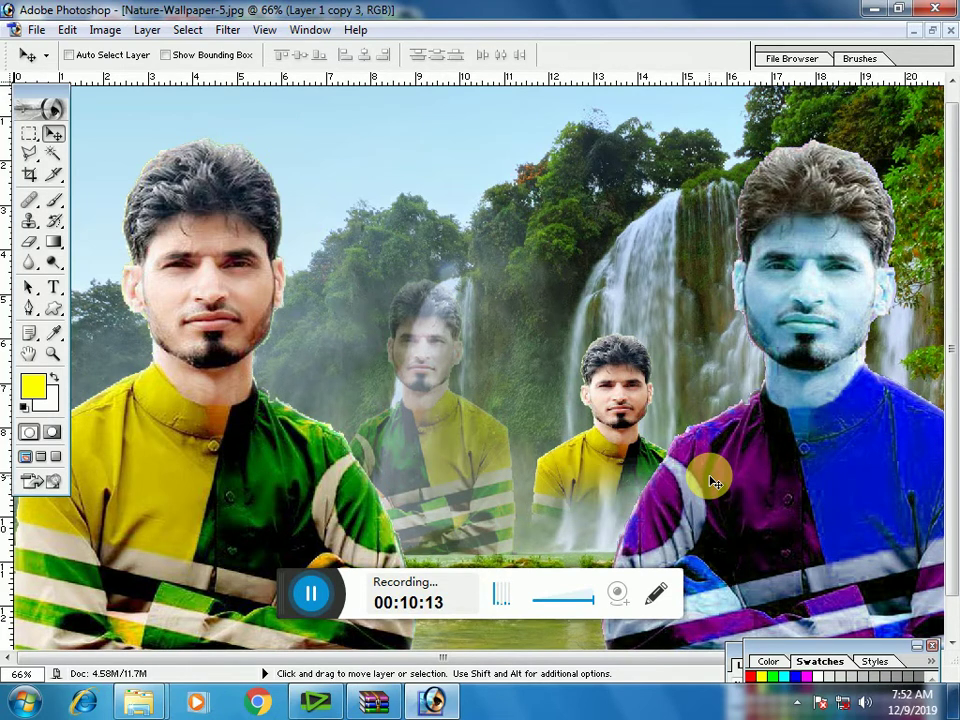
{"action": "key", "text": "7"}
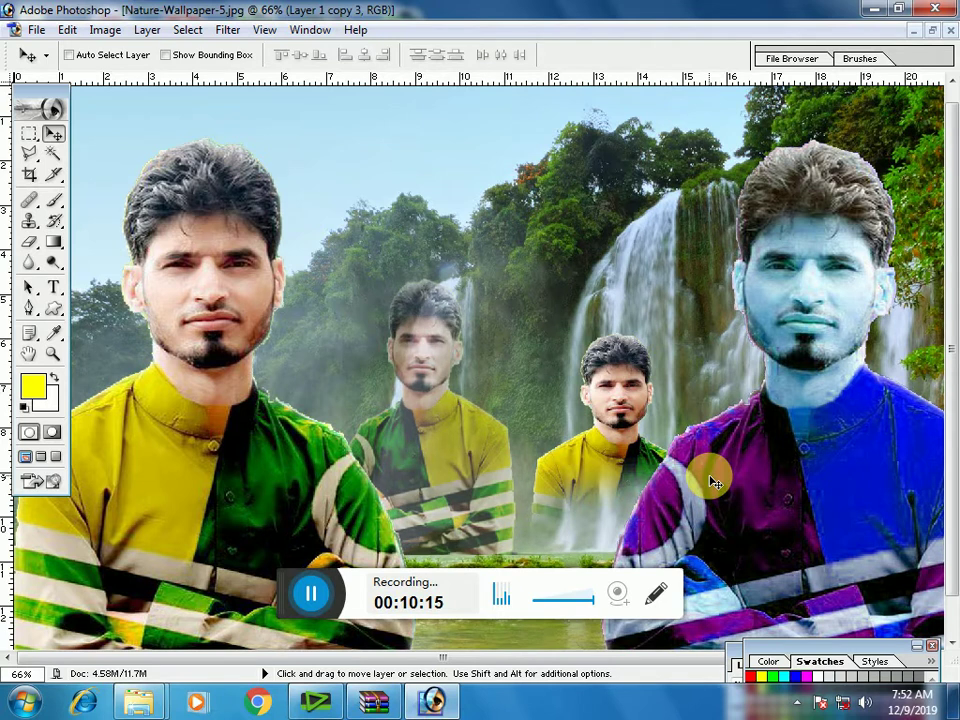
{"action": "key", "text": "0"}
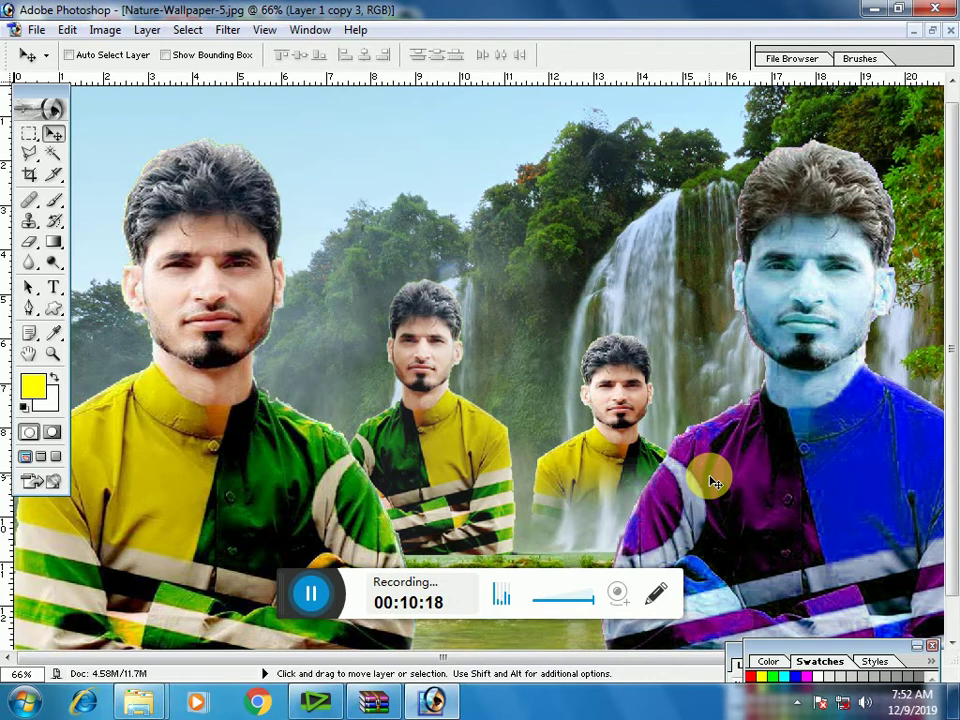
{"action": "key", "text": "3"}
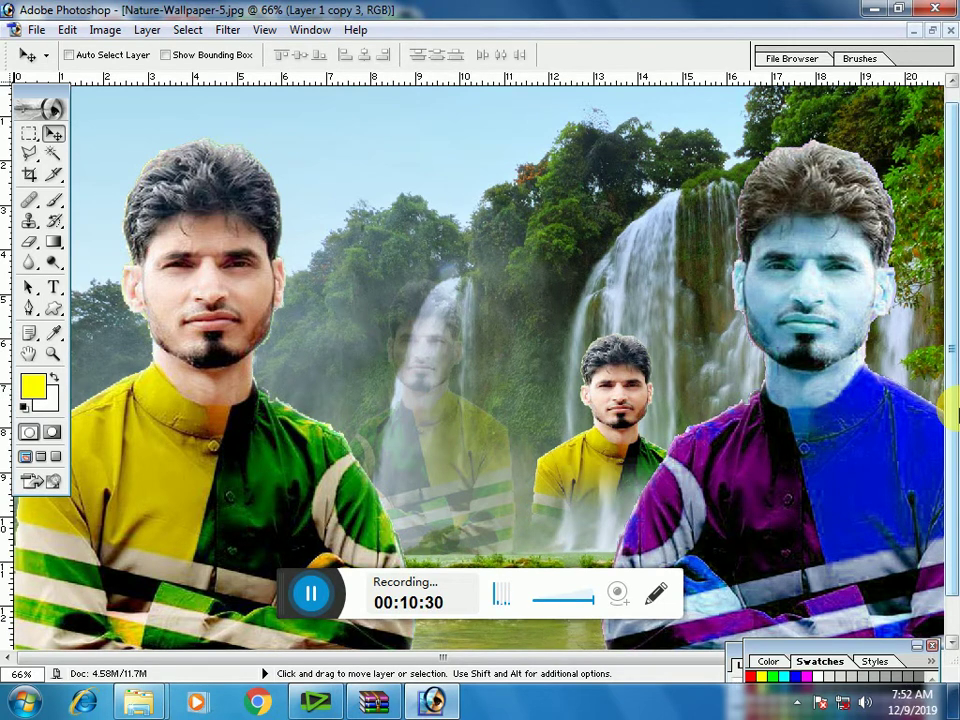
{"action": "key", "text": "5"}
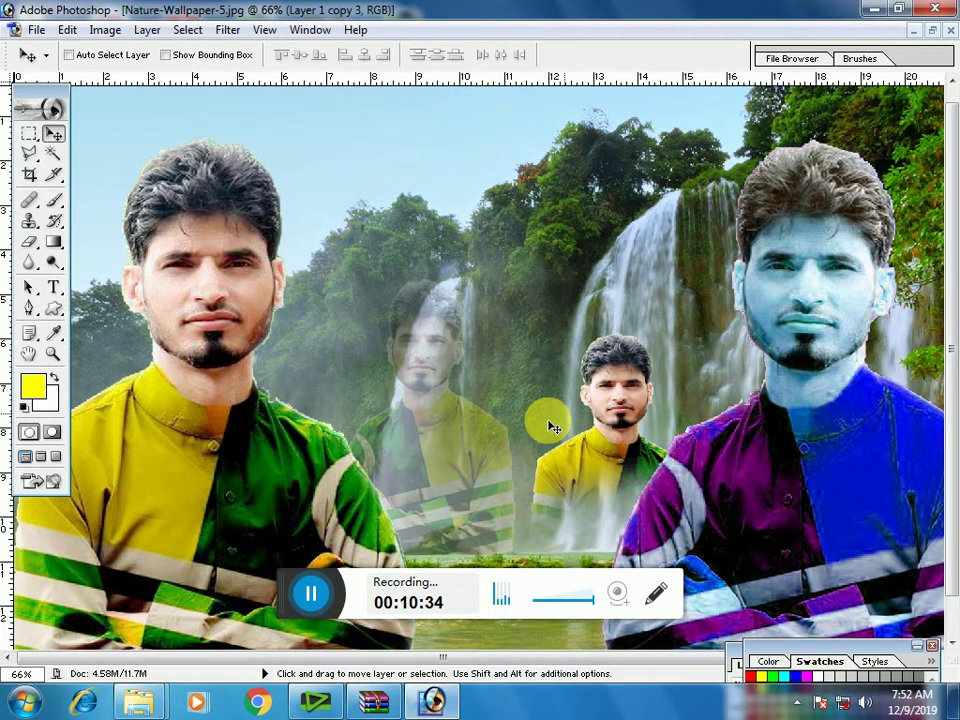
Zoom in and apply Hue/Saturation with hue +29 and saturation -100 to the ghost copy
{"action": "key", "text": "z"}
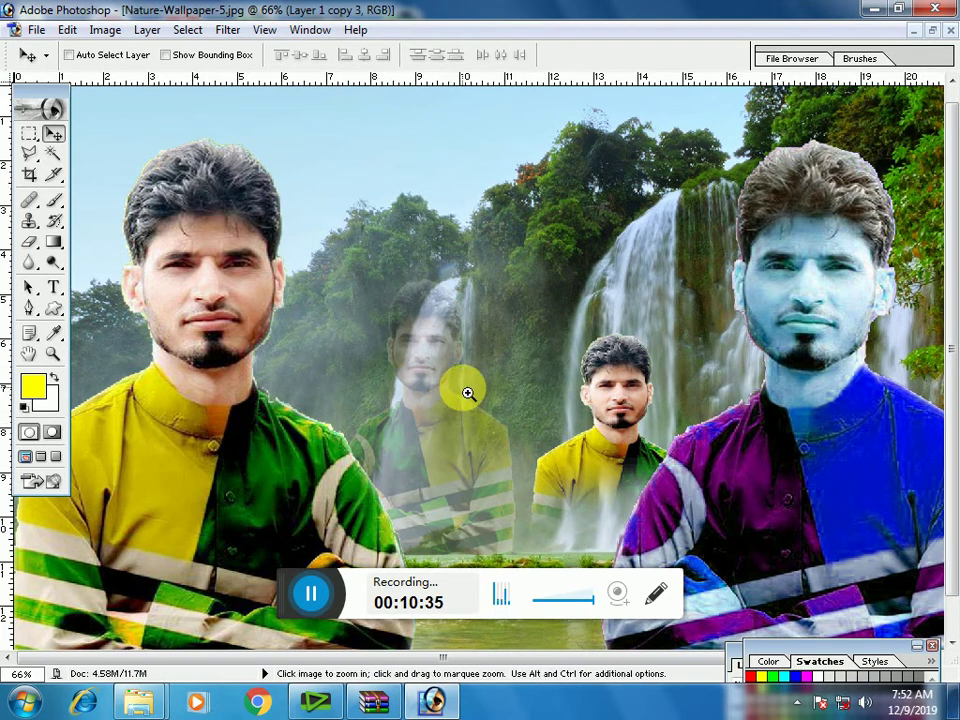
{"action": "left_click", "coordinate": [465, 388]}
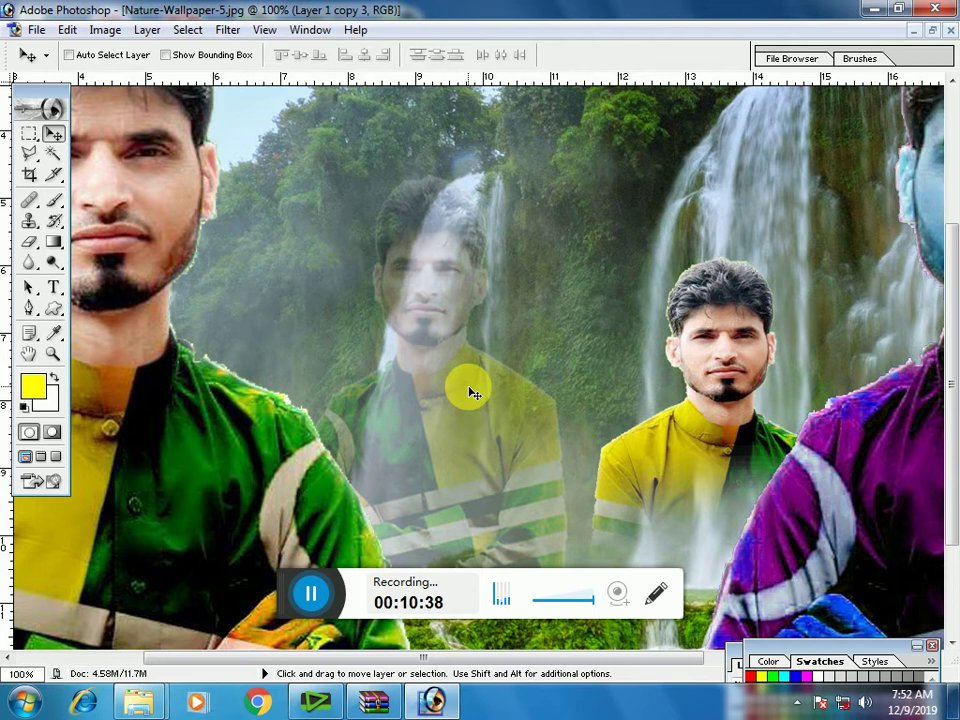
{"action": "key", "text": "i"}
{"action": "key", "text": "ctrl+u"}
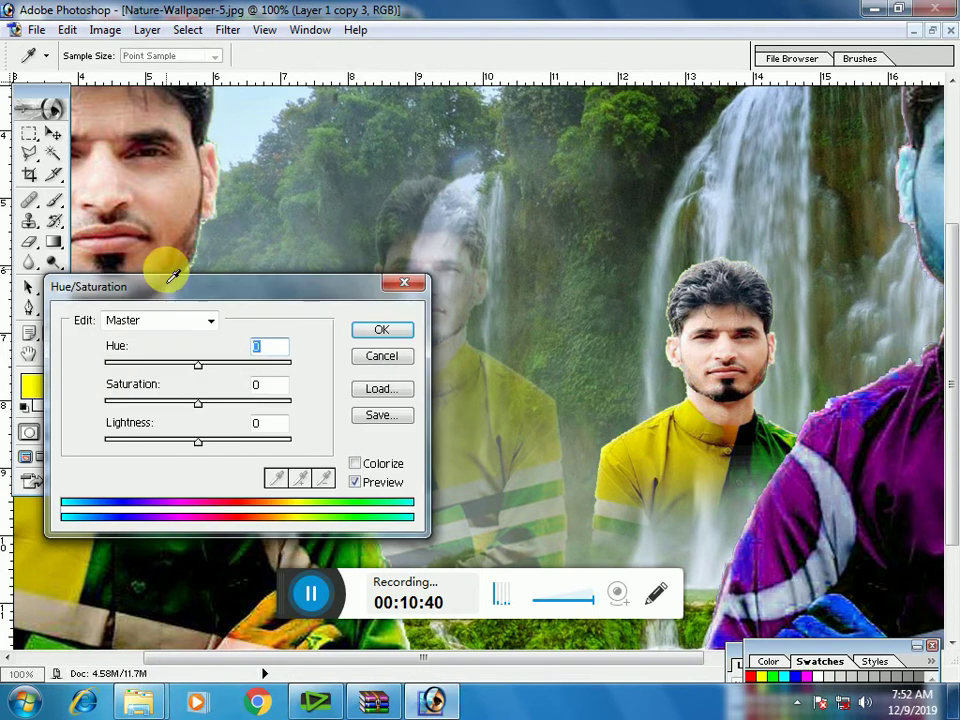
{"action": "left_click_drag", "start_coordinate": [190, 285], "coordinate": [673, 369]}
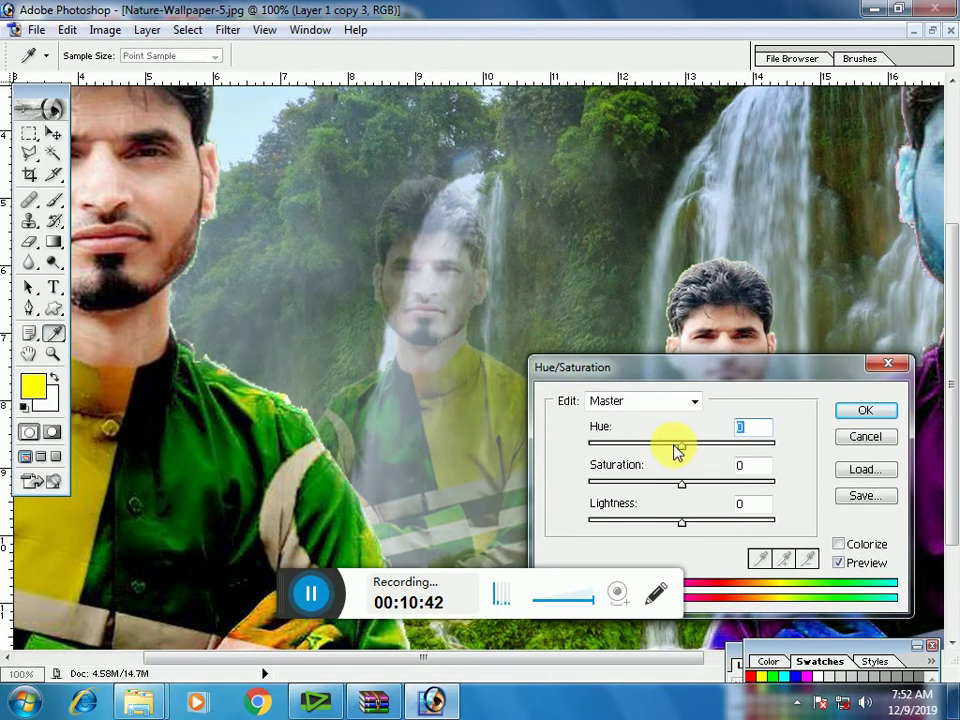
{"action": "mouse_move", "coordinate": [678, 445]}
{"action": "left_mouse_down"}
{"action": "mouse_move", "coordinate": [603, 450]}
{"action": "mouse_move", "coordinate": [680, 470]}
{"action": "mouse_move", "coordinate": [658, 463]}
{"action": "mouse_move", "coordinate": [708, 463]}
{"action": "mouse_move", "coordinate": [724, 493]}
{"action": "mouse_move", "coordinate": [587, 476]}
{"action": "left_mouse_up"}
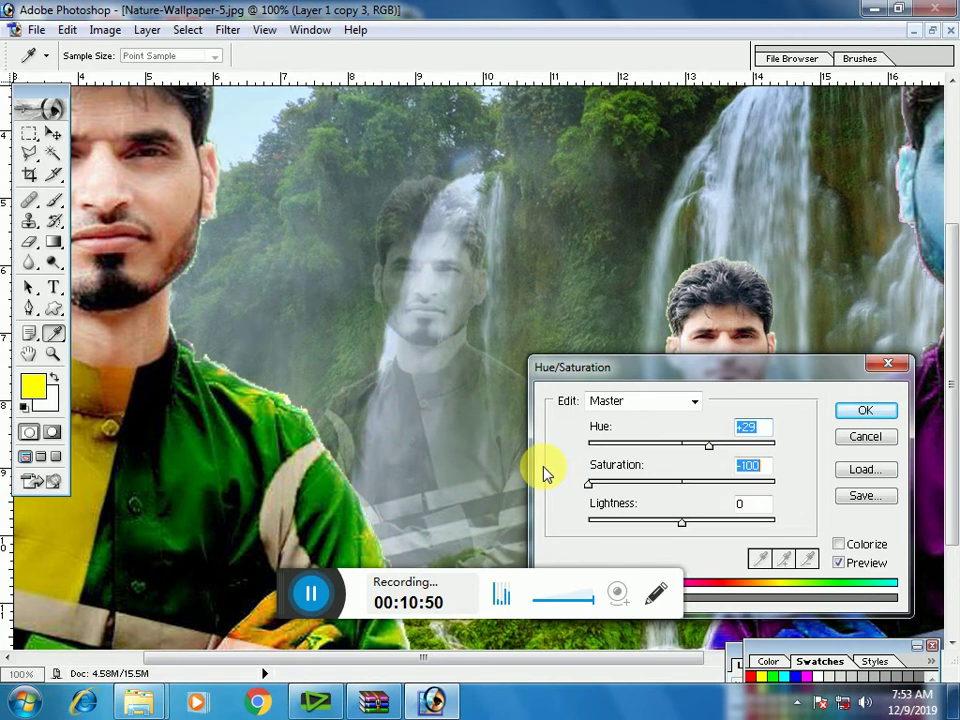
{"action": "left_click", "coordinate": [865, 410]}
Move the grey ghost copy slightly right and down, then zoom out to see the whole image
{"action": "key", "text": "v"}
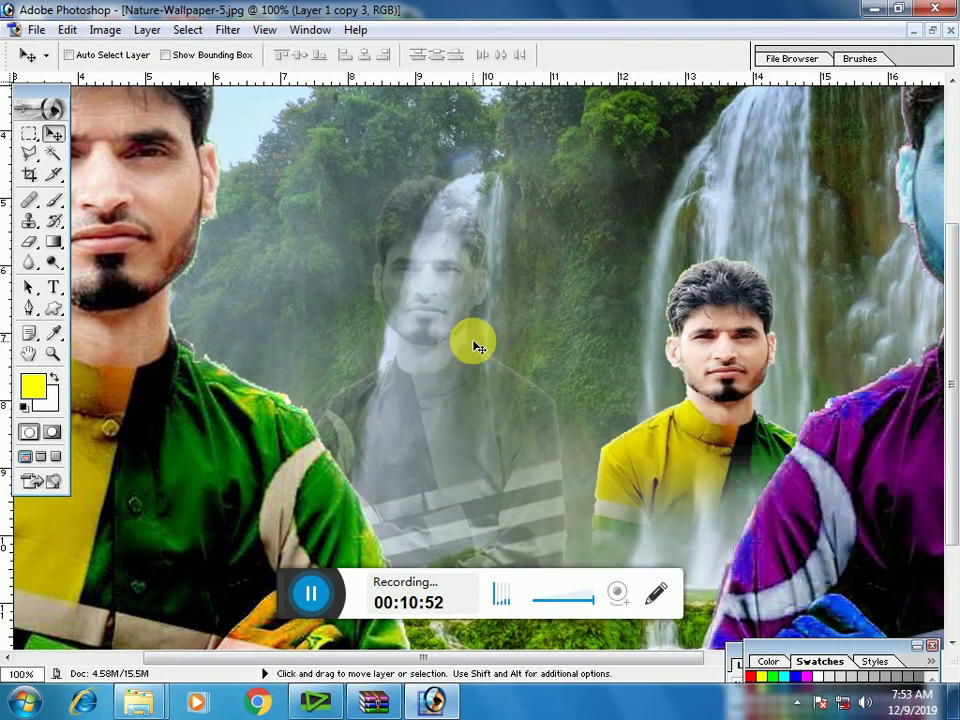
{"action": "left_click_drag", "start_coordinate": [471, 339], "coordinate": [452, 378]}
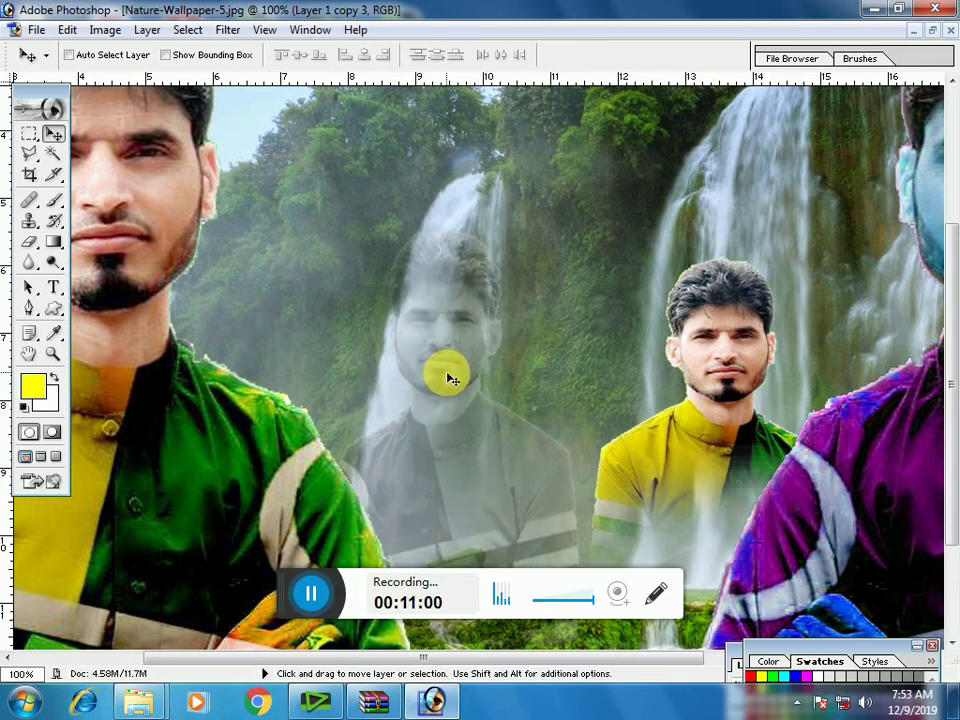
{"action": "key", "text": "ctrl+minus"}
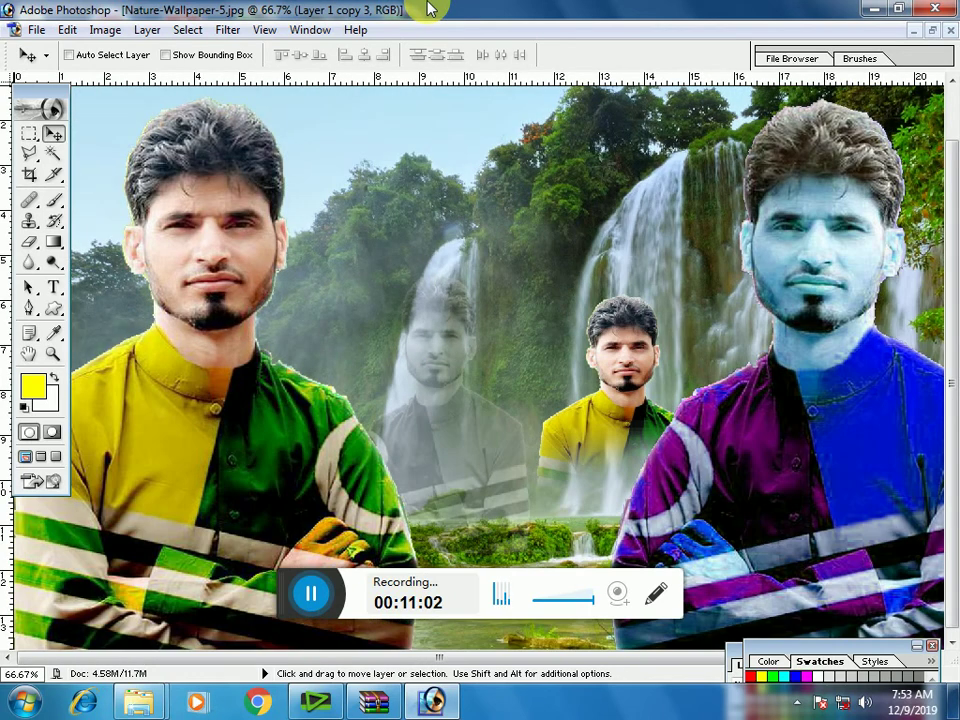
{"action": "key", "text": "ctrl+minus"}
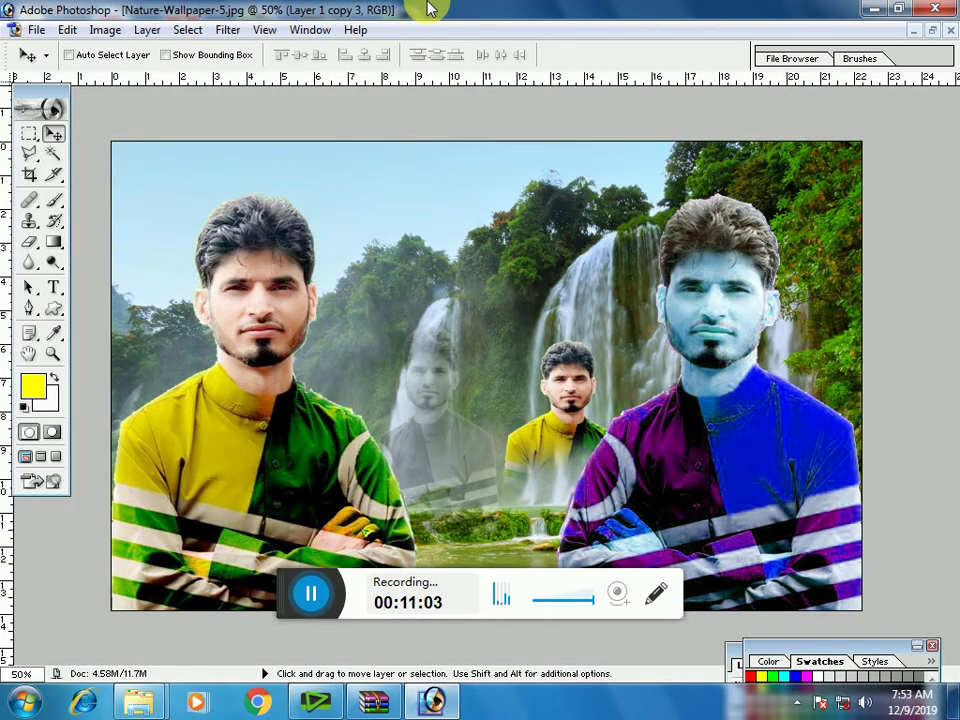